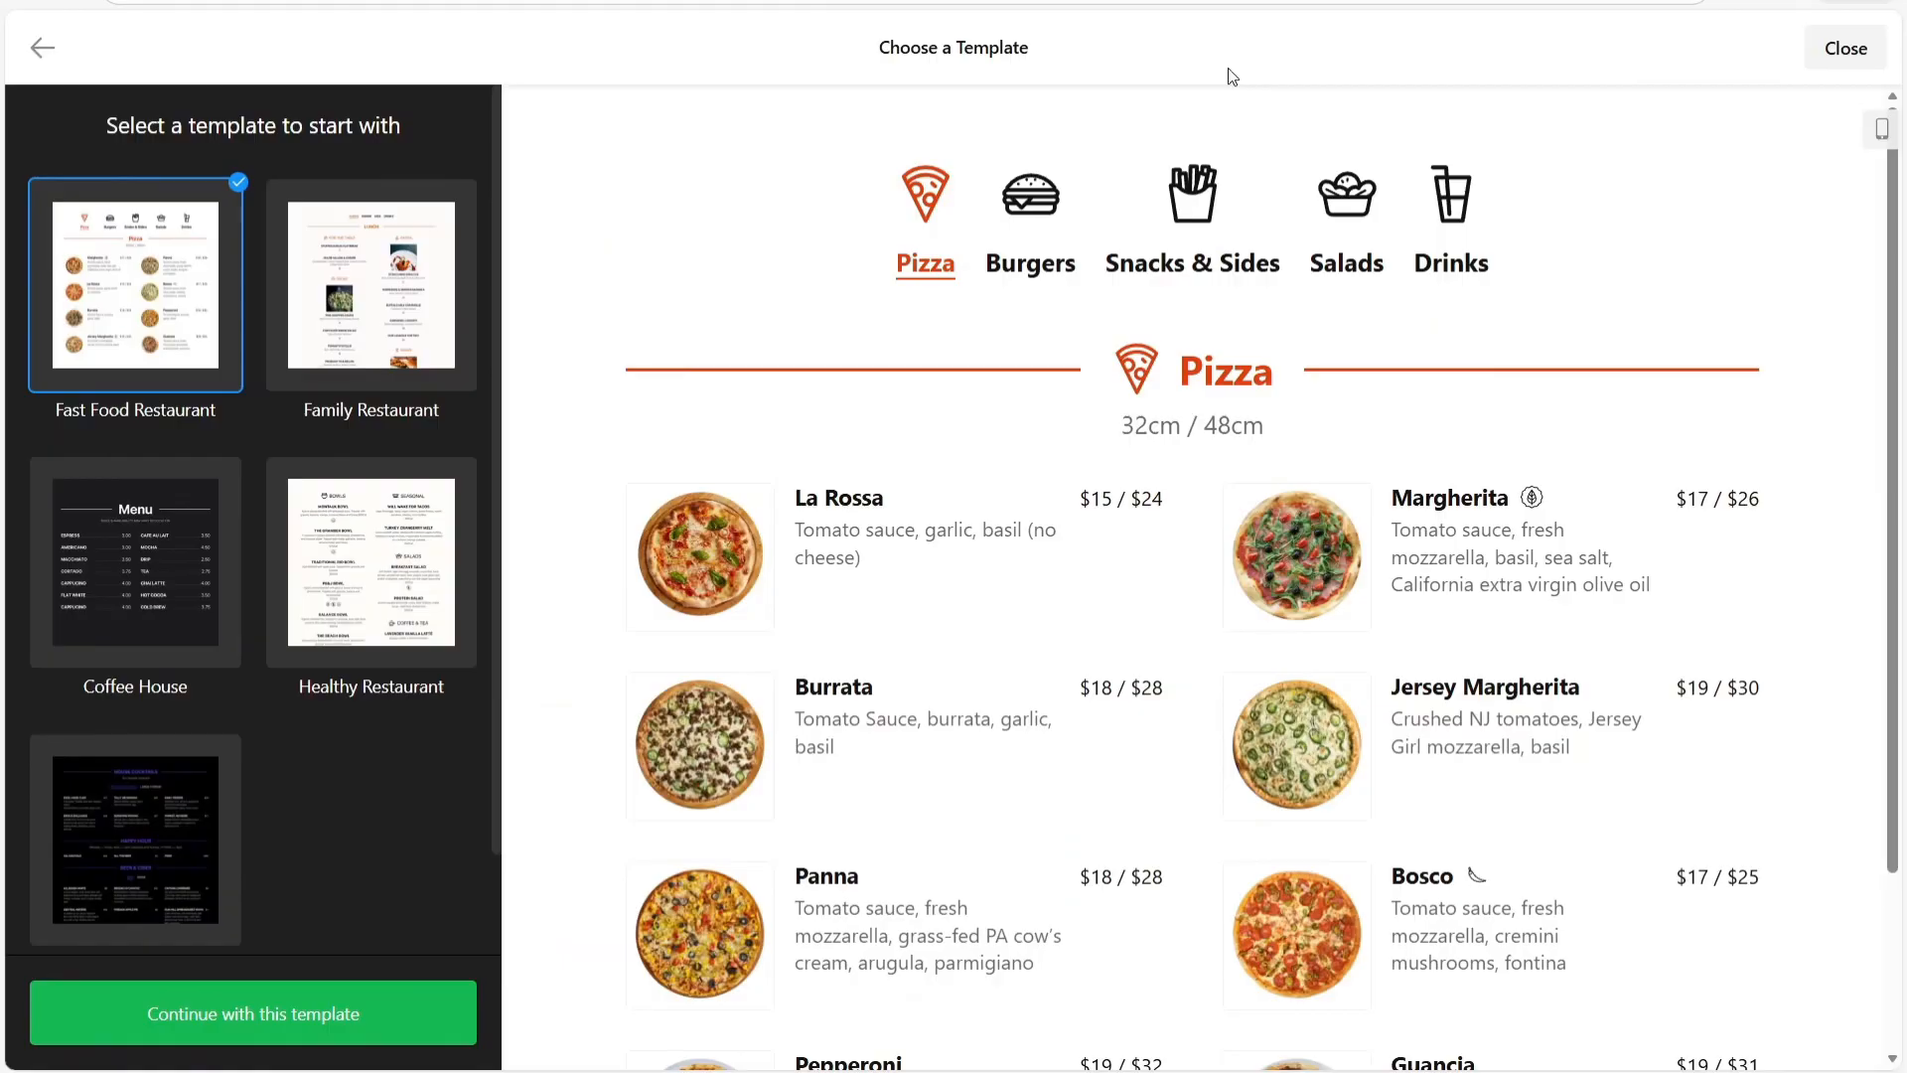
Step: Preview the Family Restaurant, Coffee House, Healthy Restaurant, purple-on-black cocktail and Fast Food Restaurant menu templates
click(304, 264)
click(76, 525)
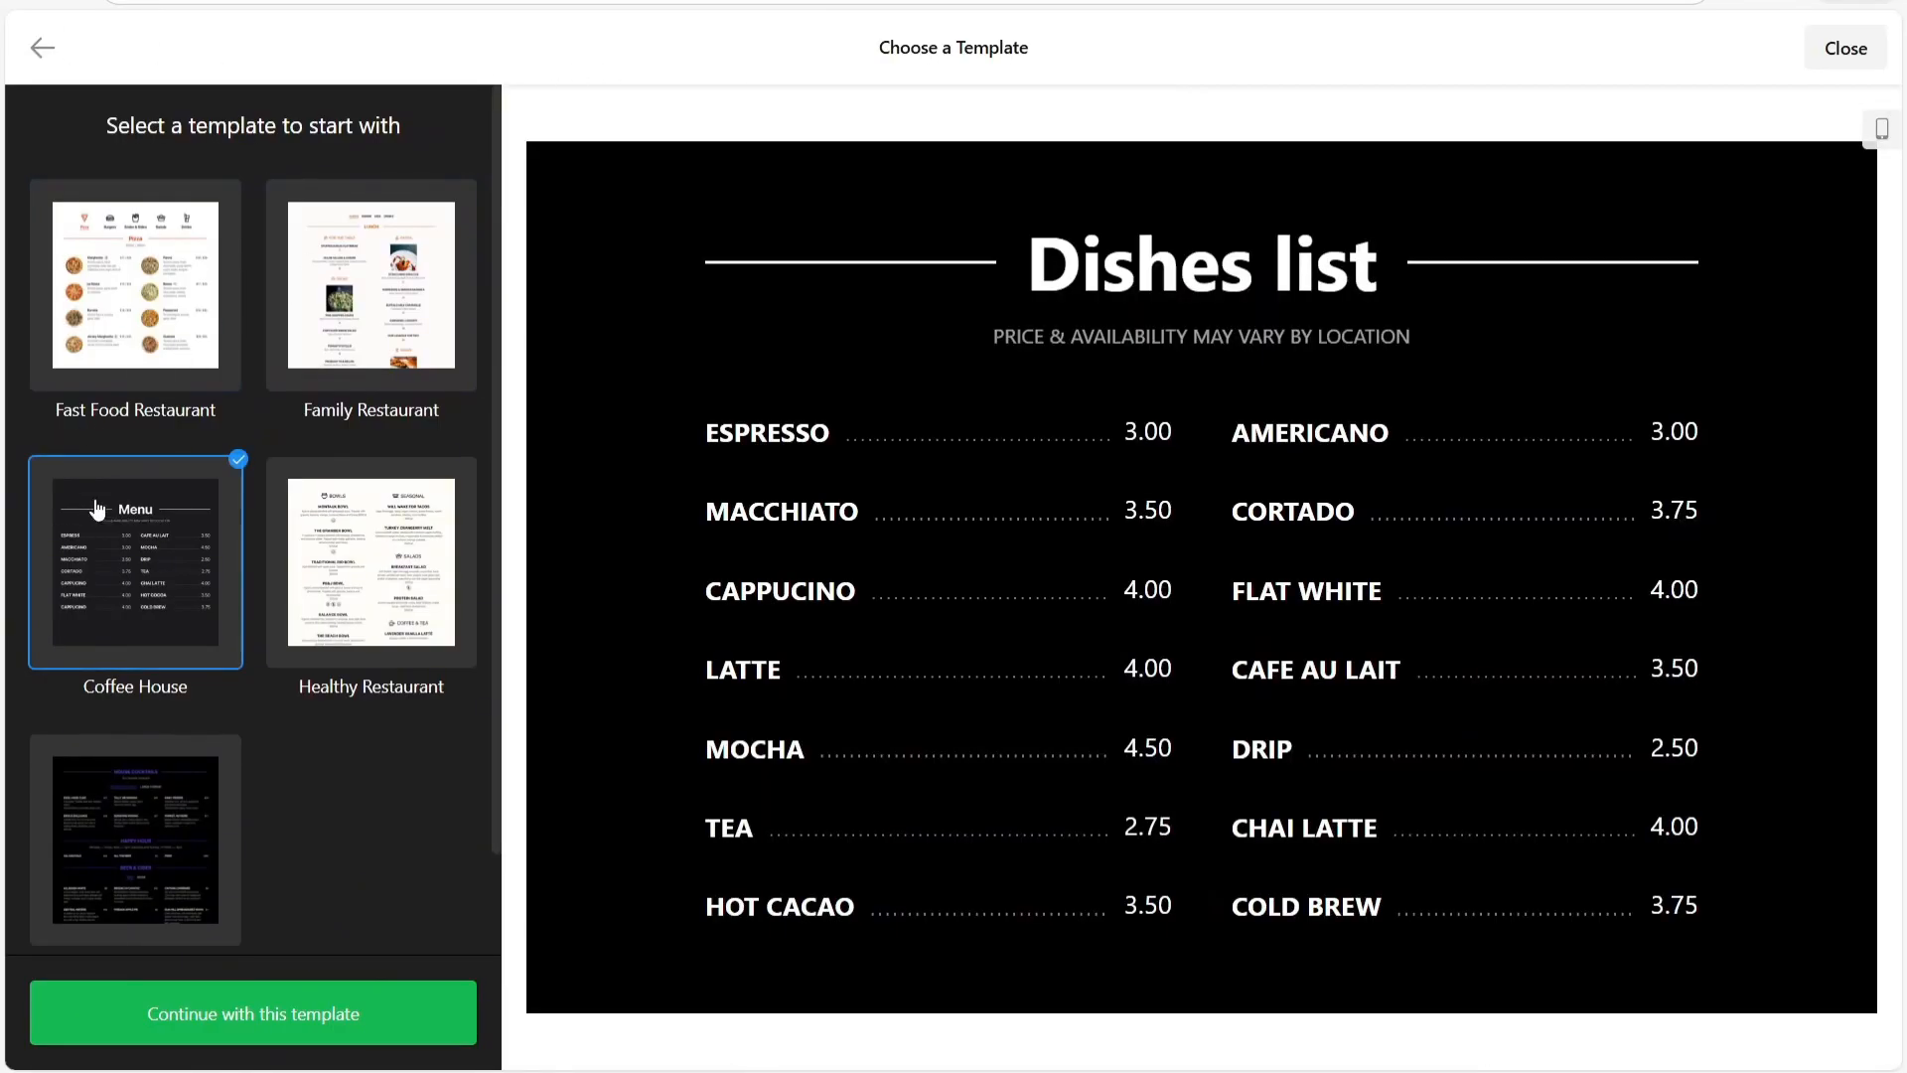
click(336, 564)
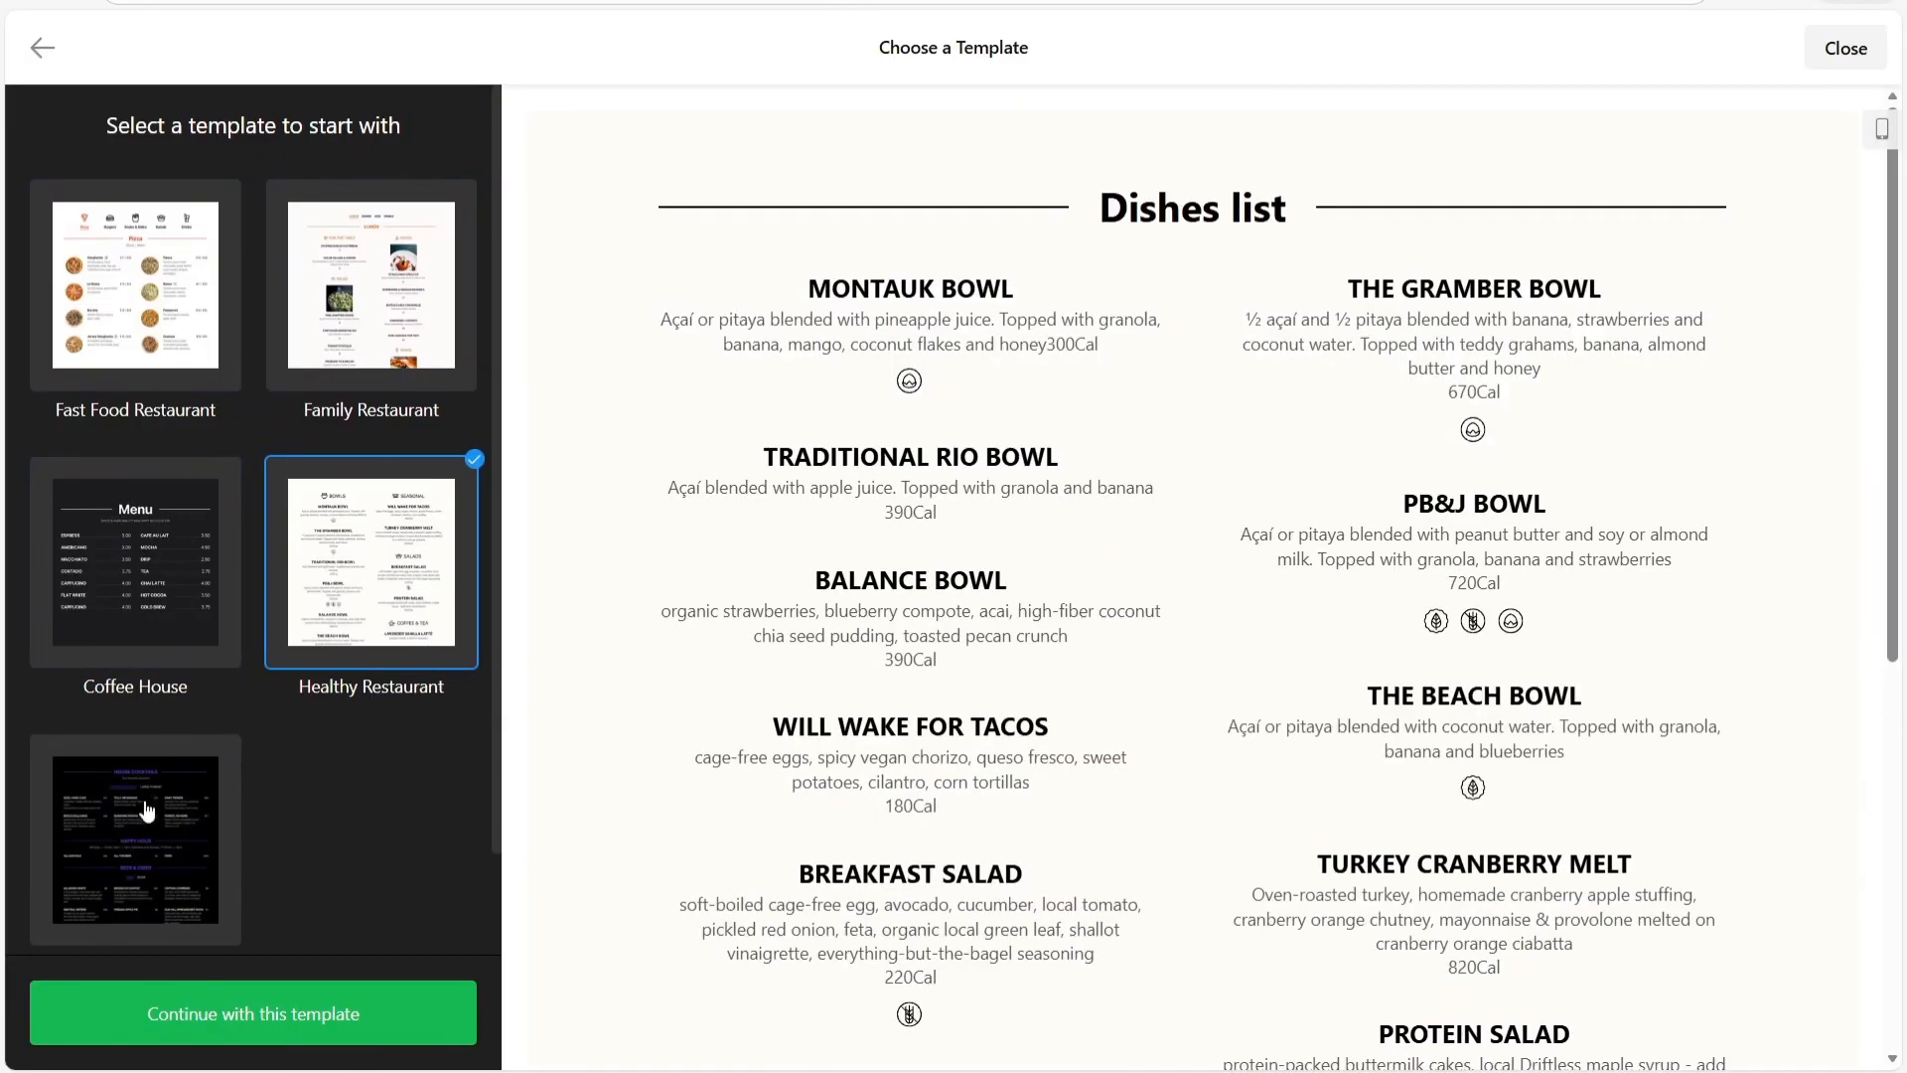
click(140, 852)
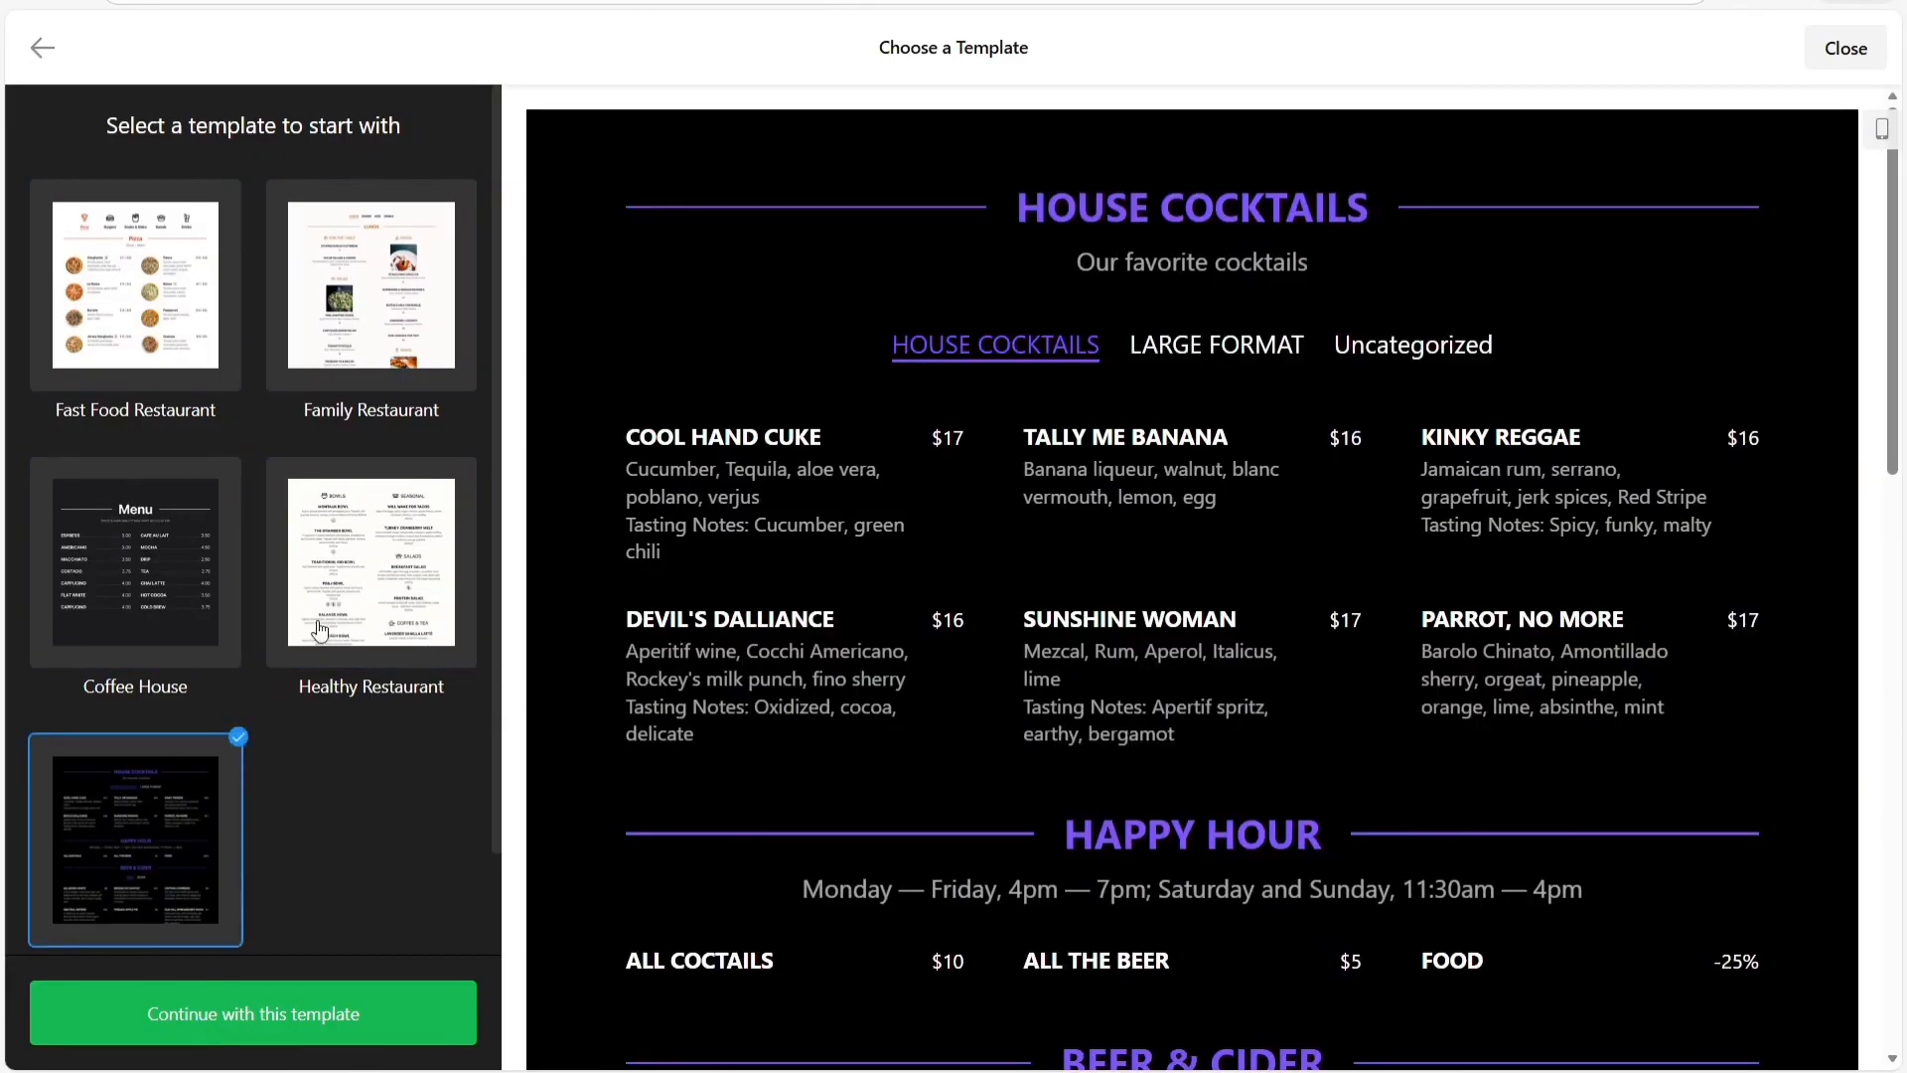
click(328, 564)
click(165, 560)
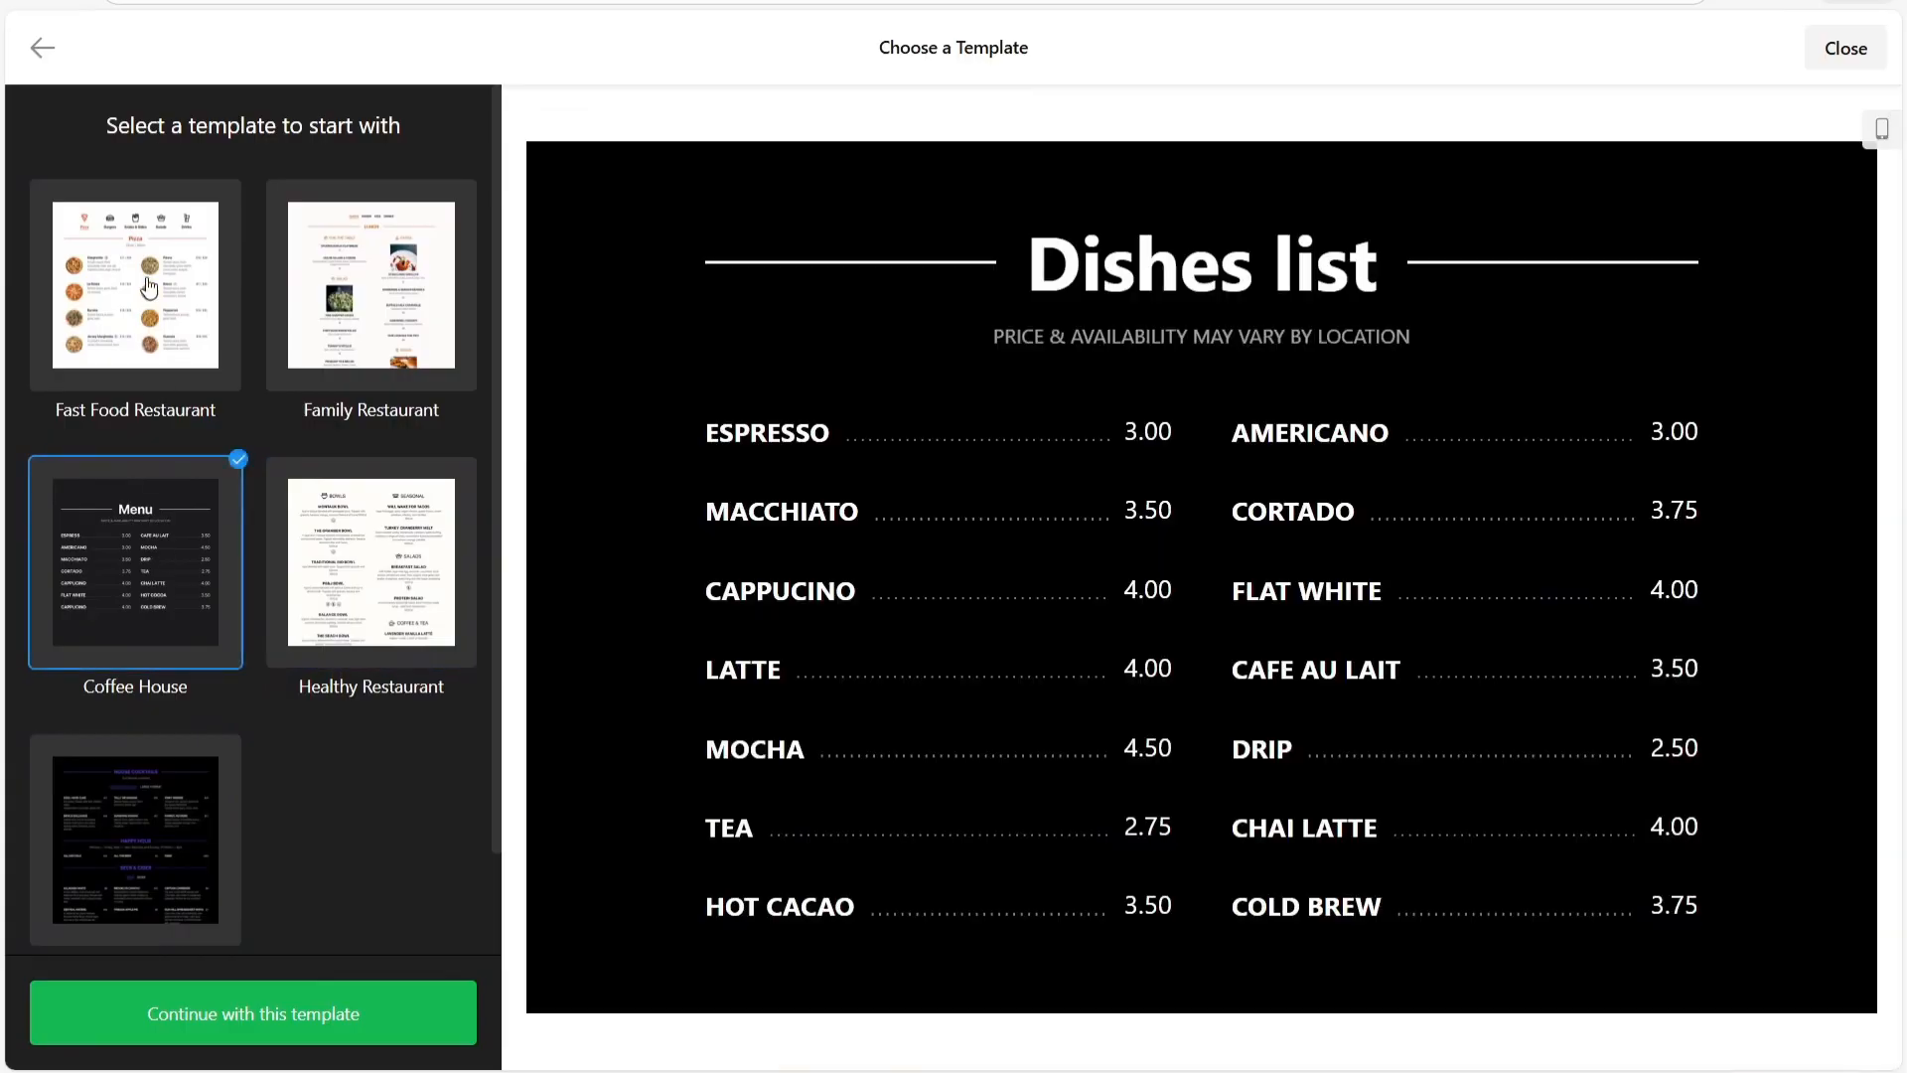
click(148, 287)
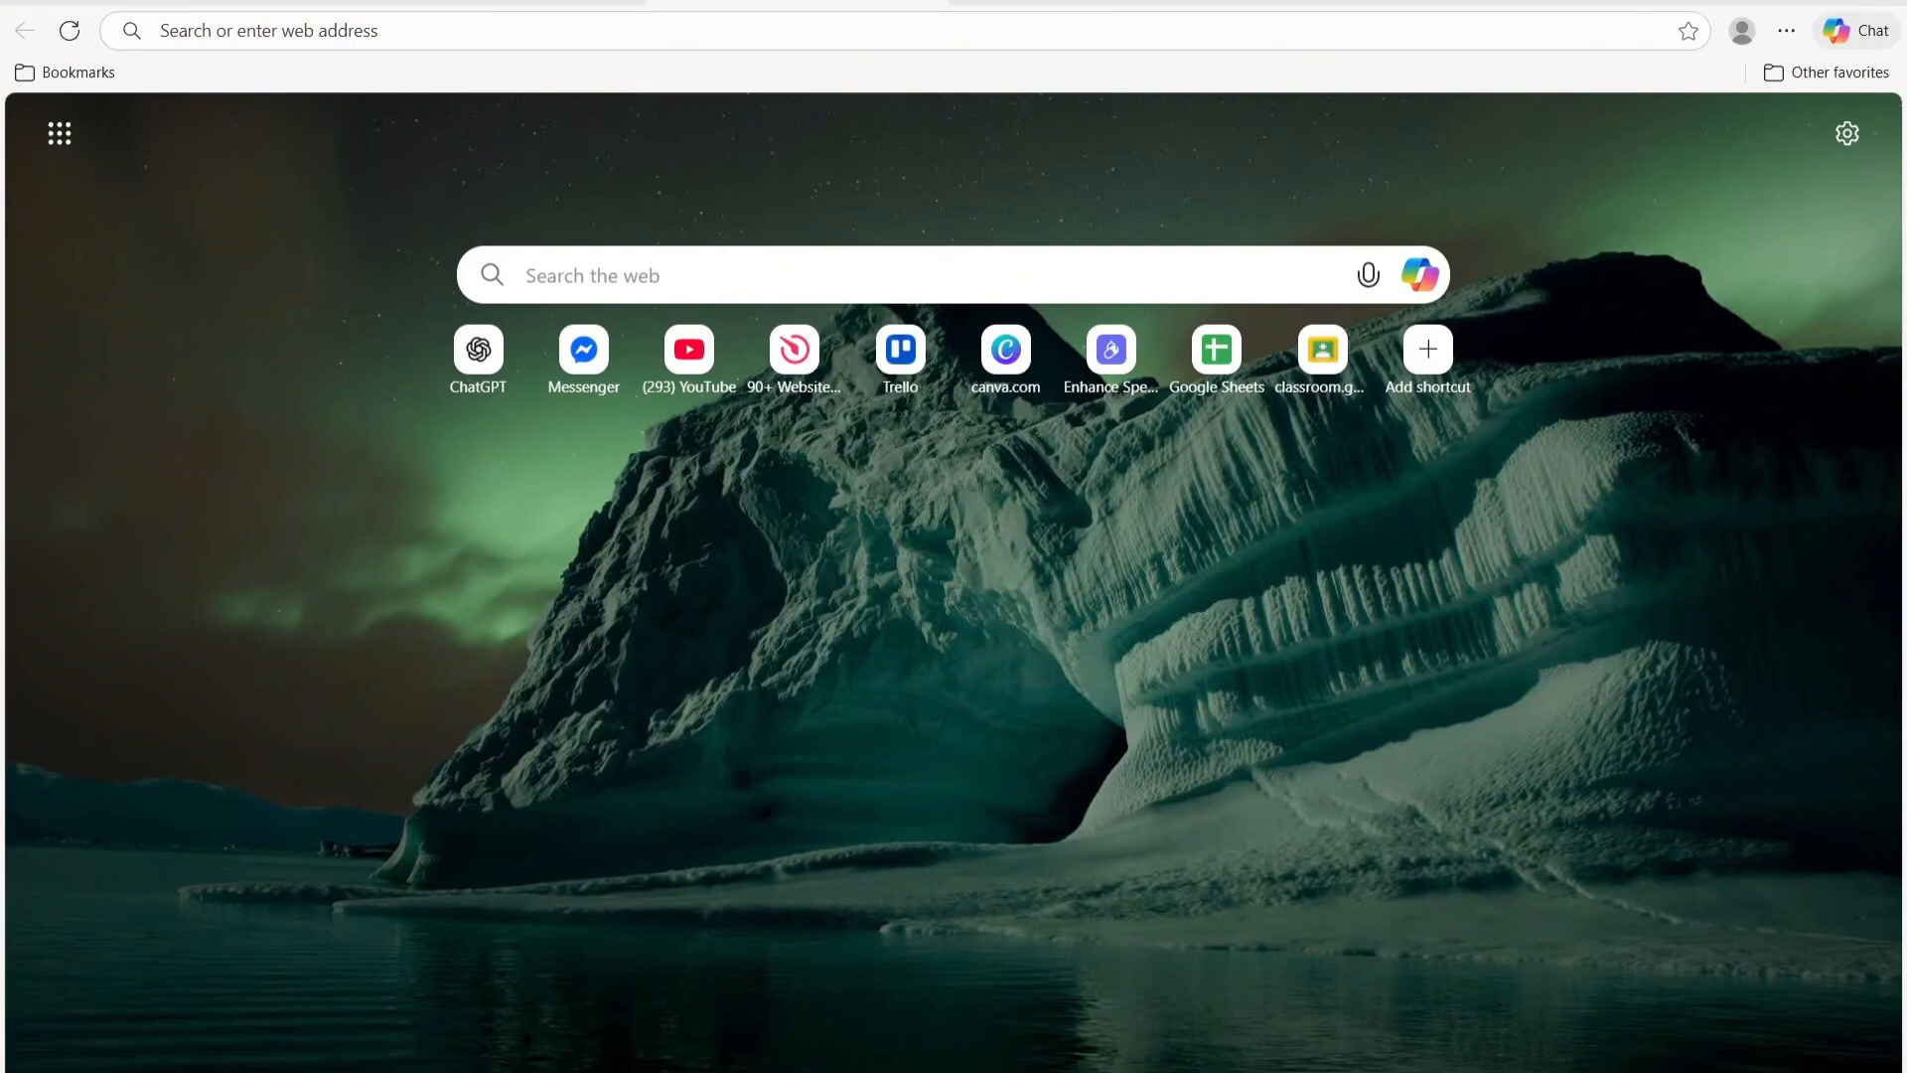
click(712, 39)
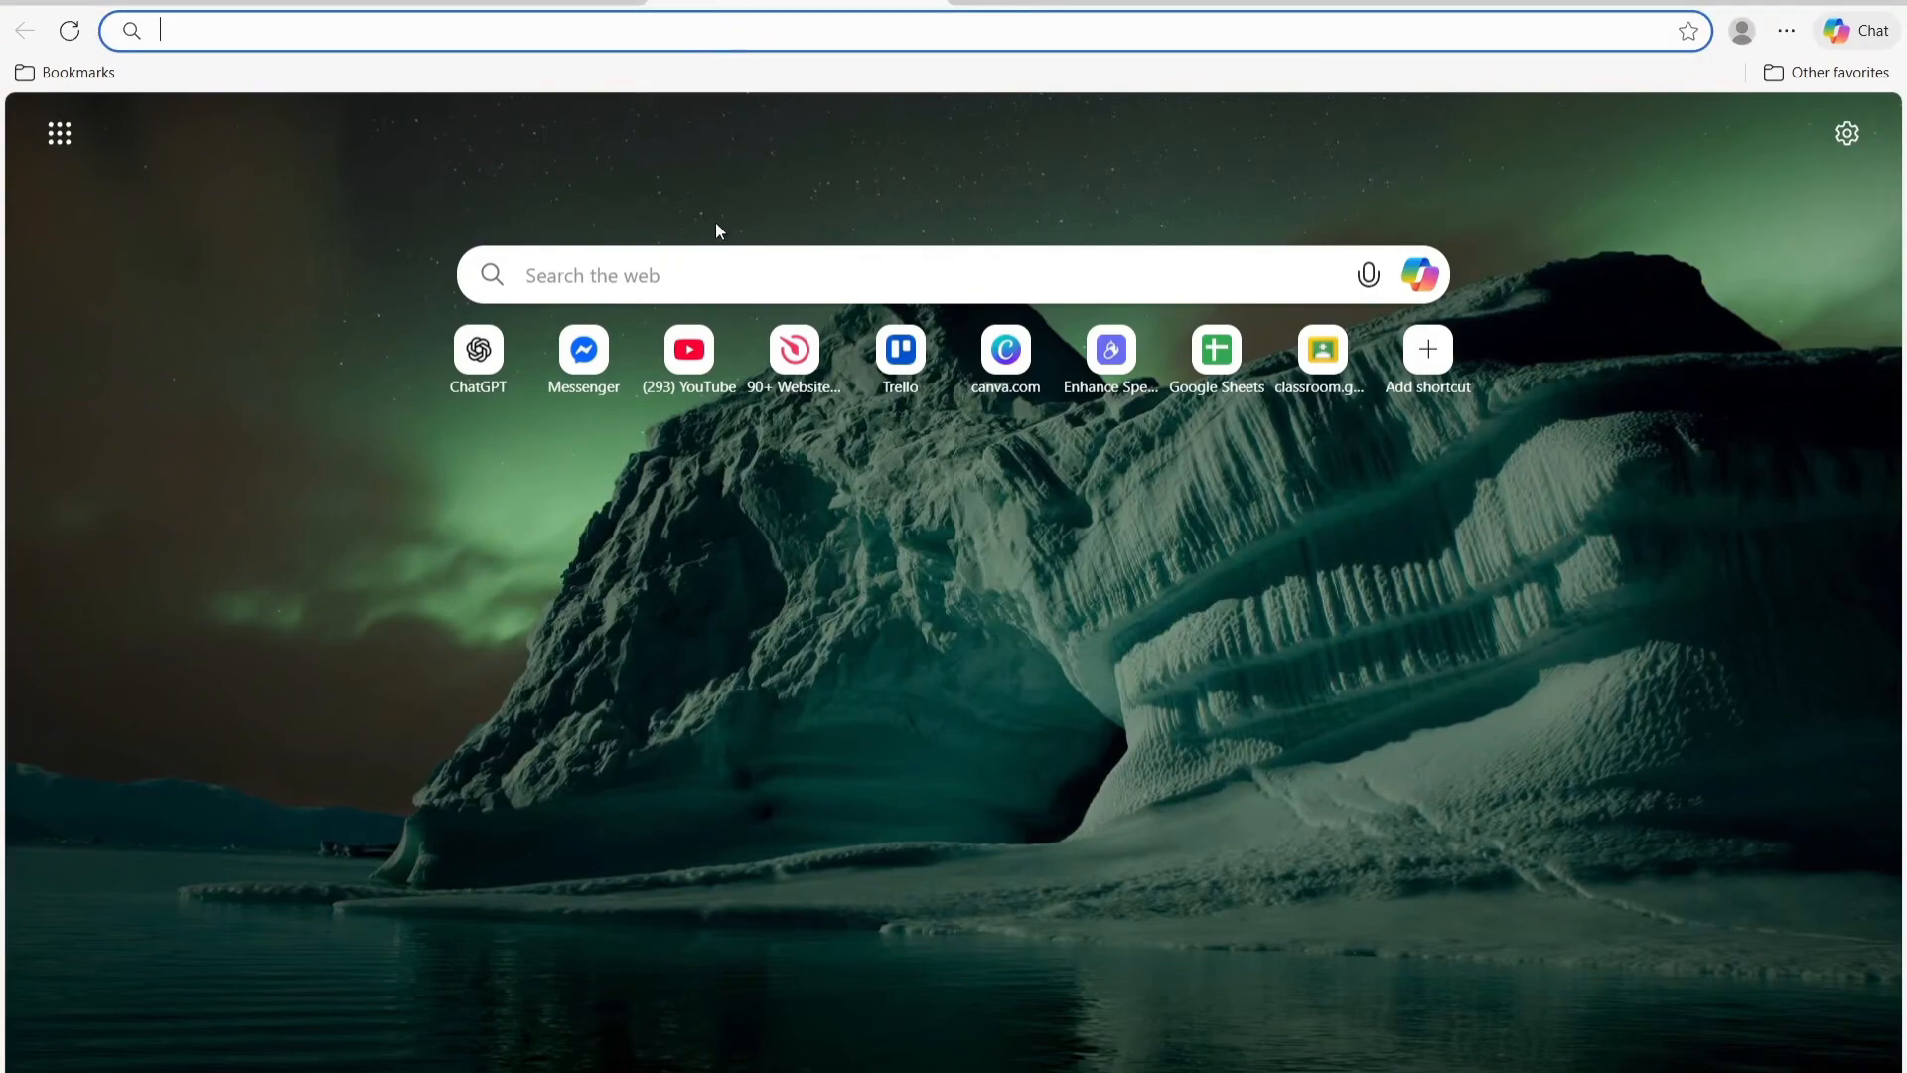
text(https://go.elfsight.io/click?pid=3141&offer_id=3)
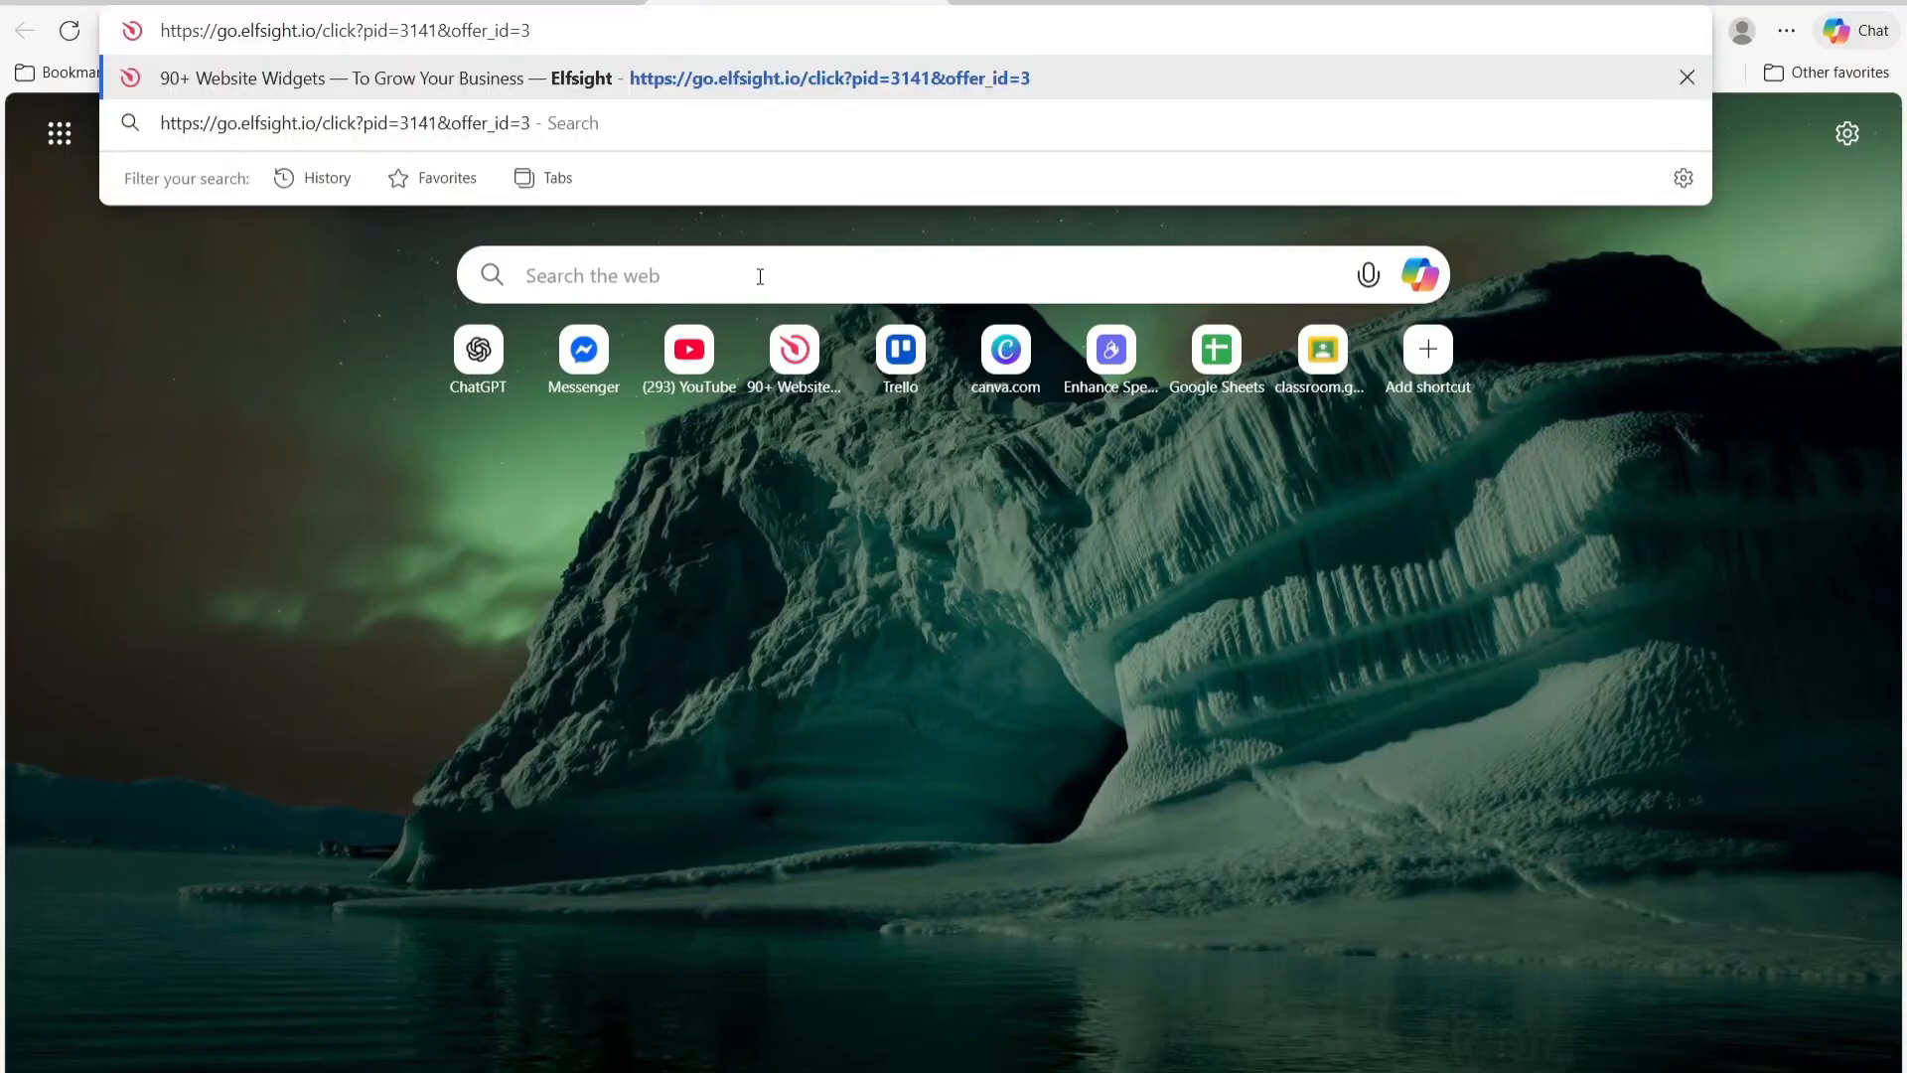
click(551, 90)
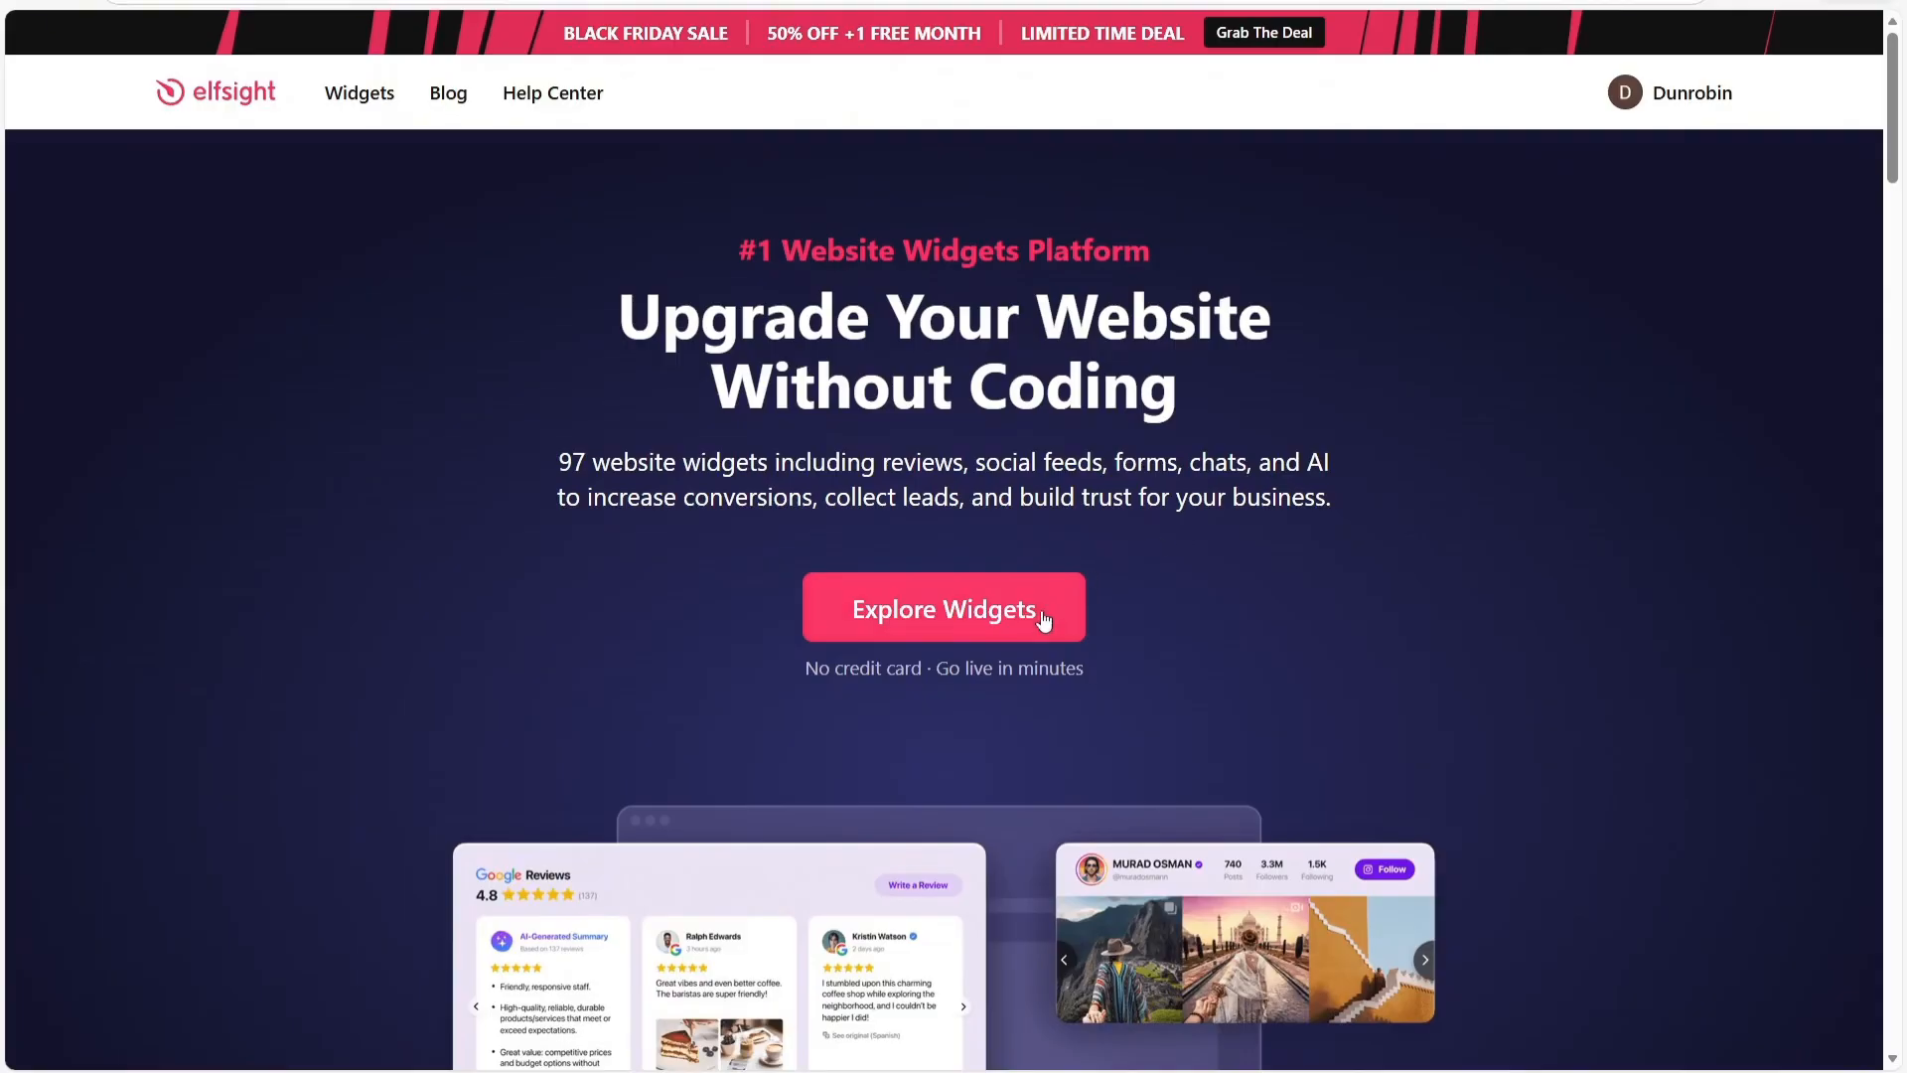
Step: Find the Restaurant Menu widget among the website widgets and start creating it for free
mouse_move(350, 99)
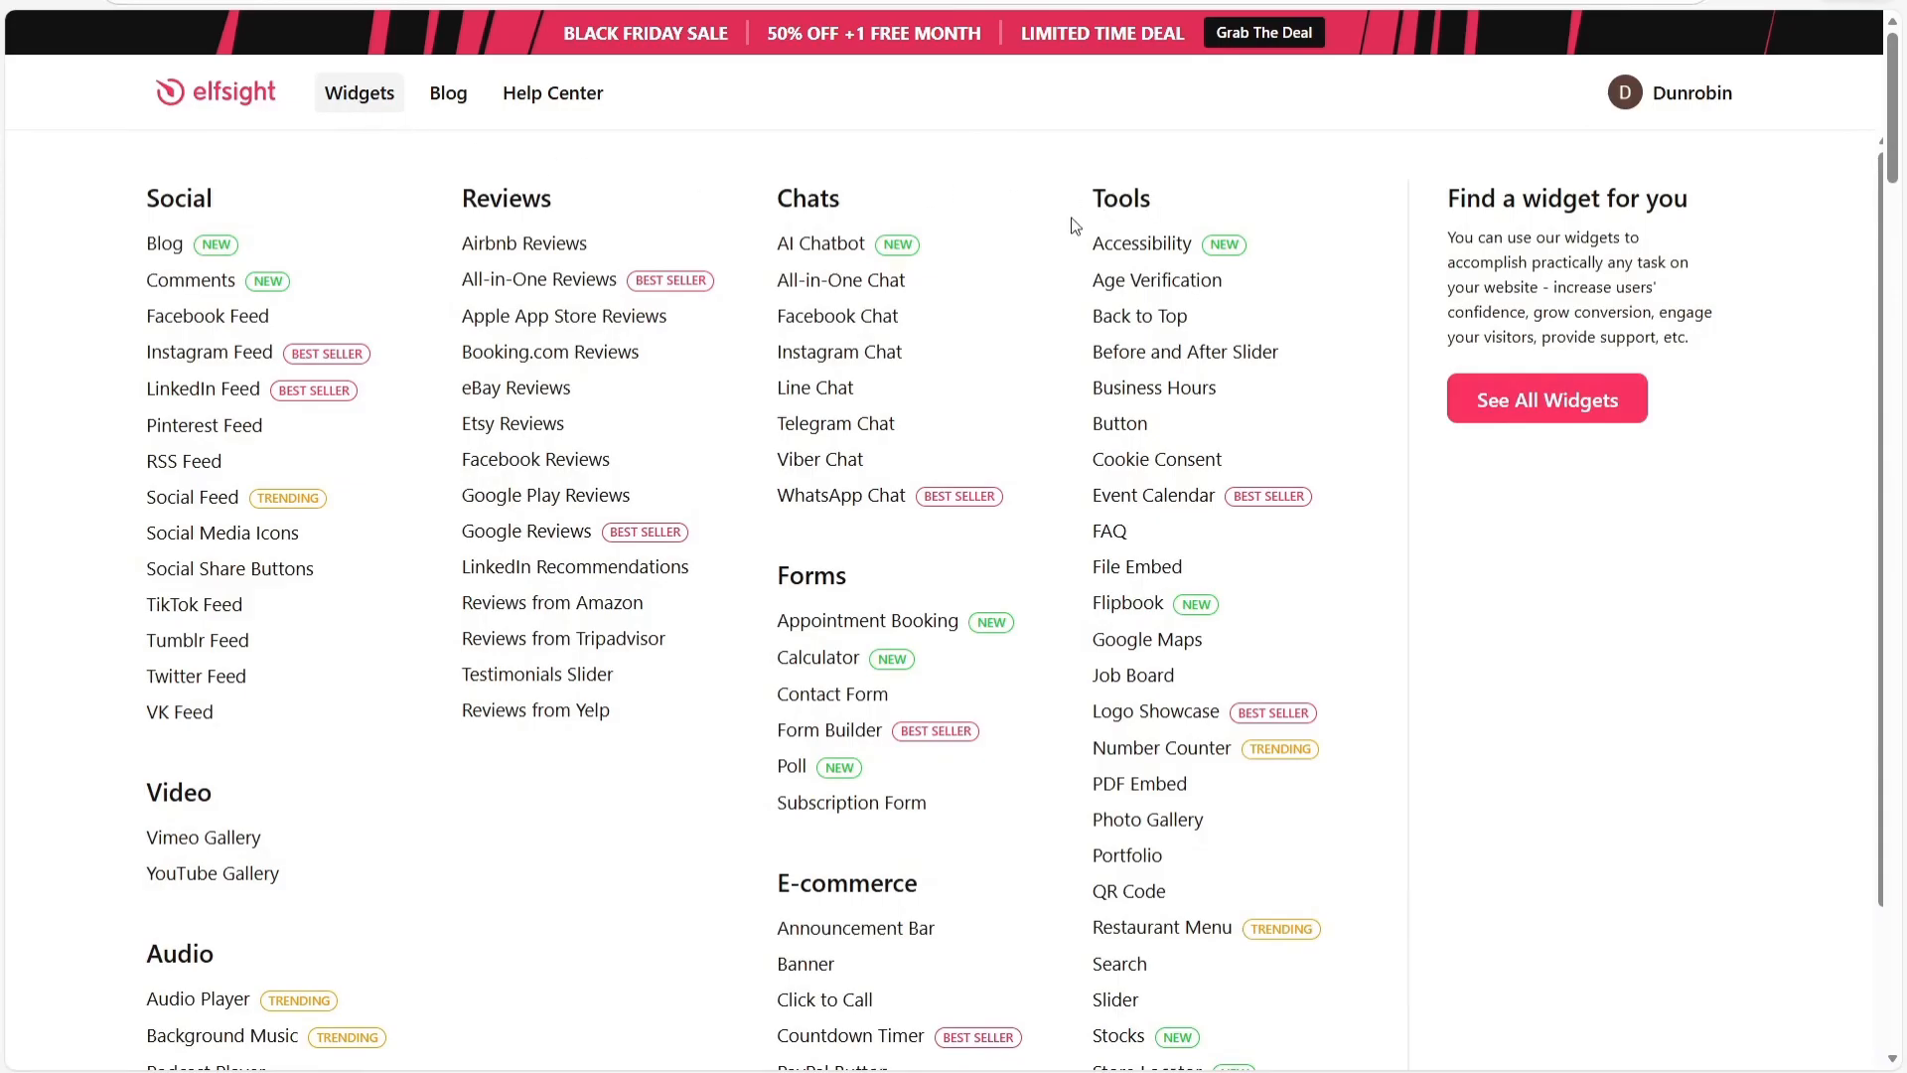
scroll(1075, 234, down, 3)
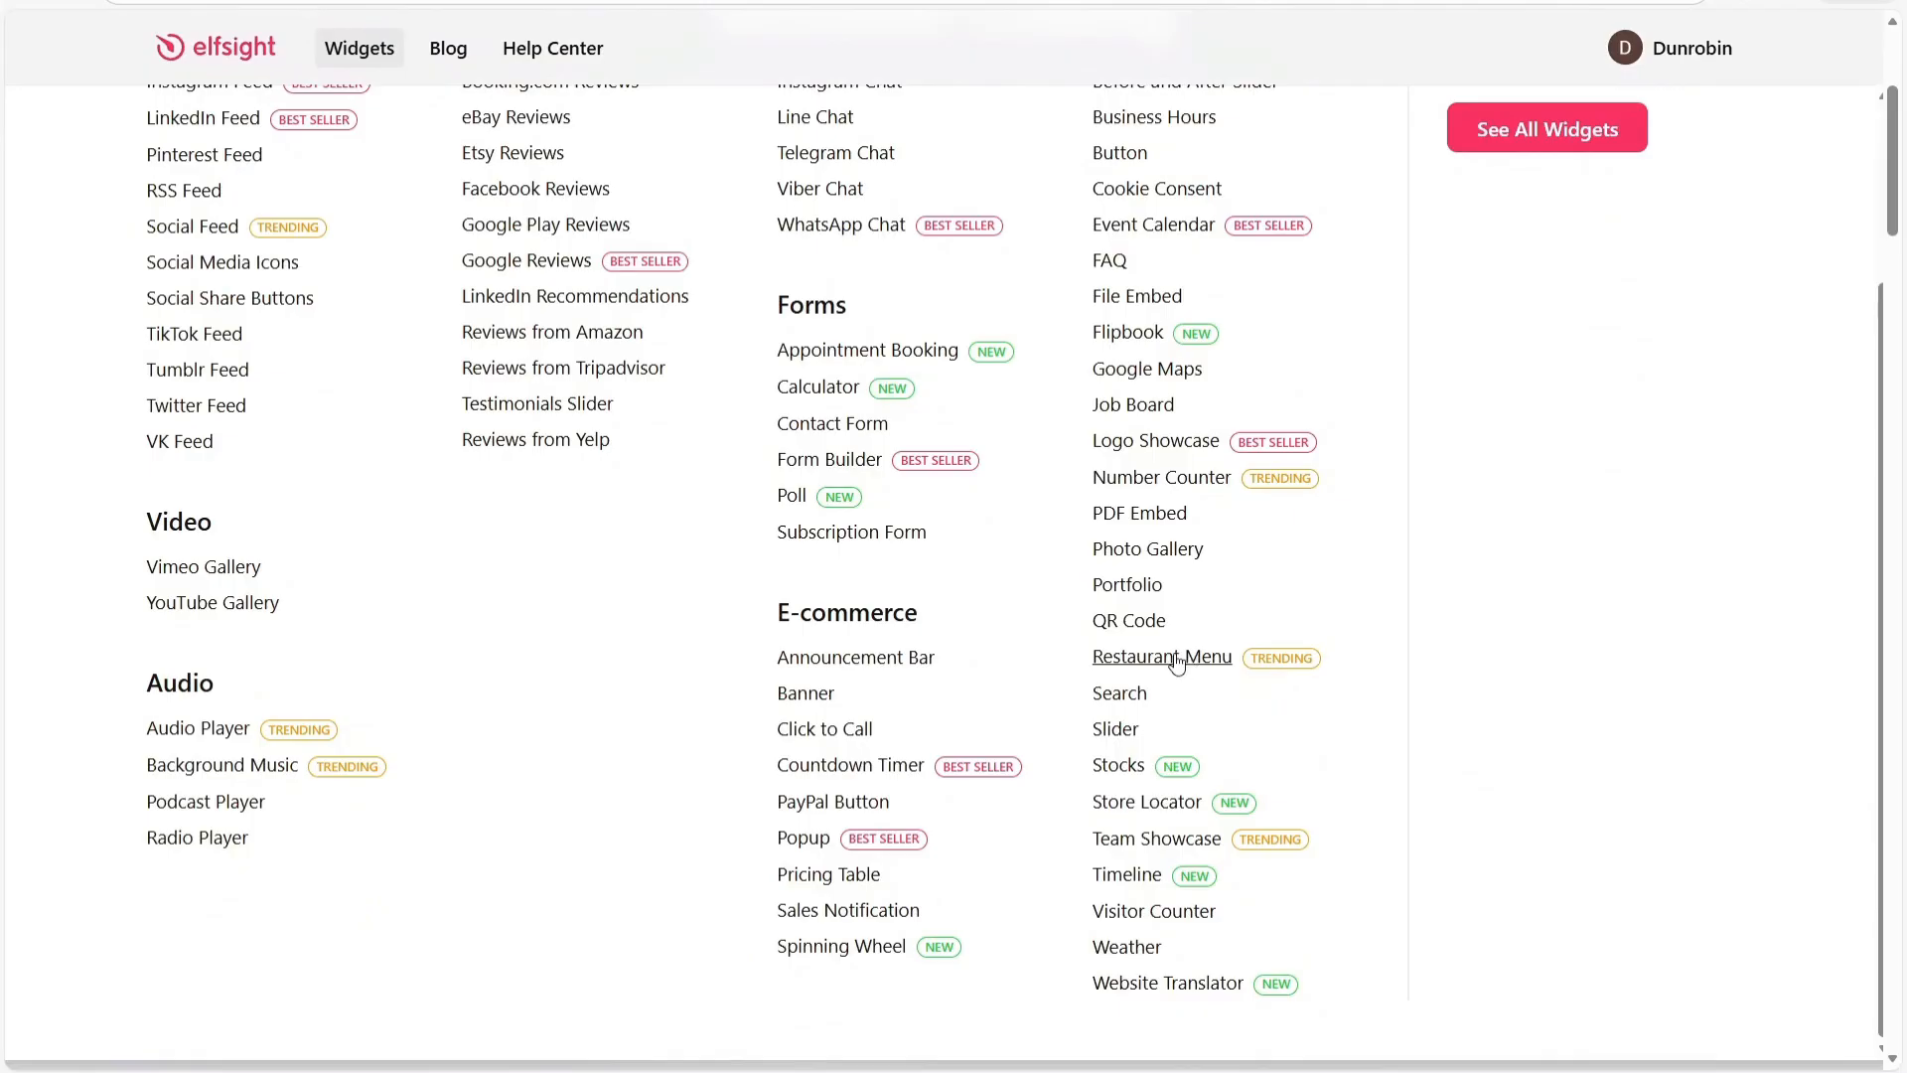
click(1177, 665)
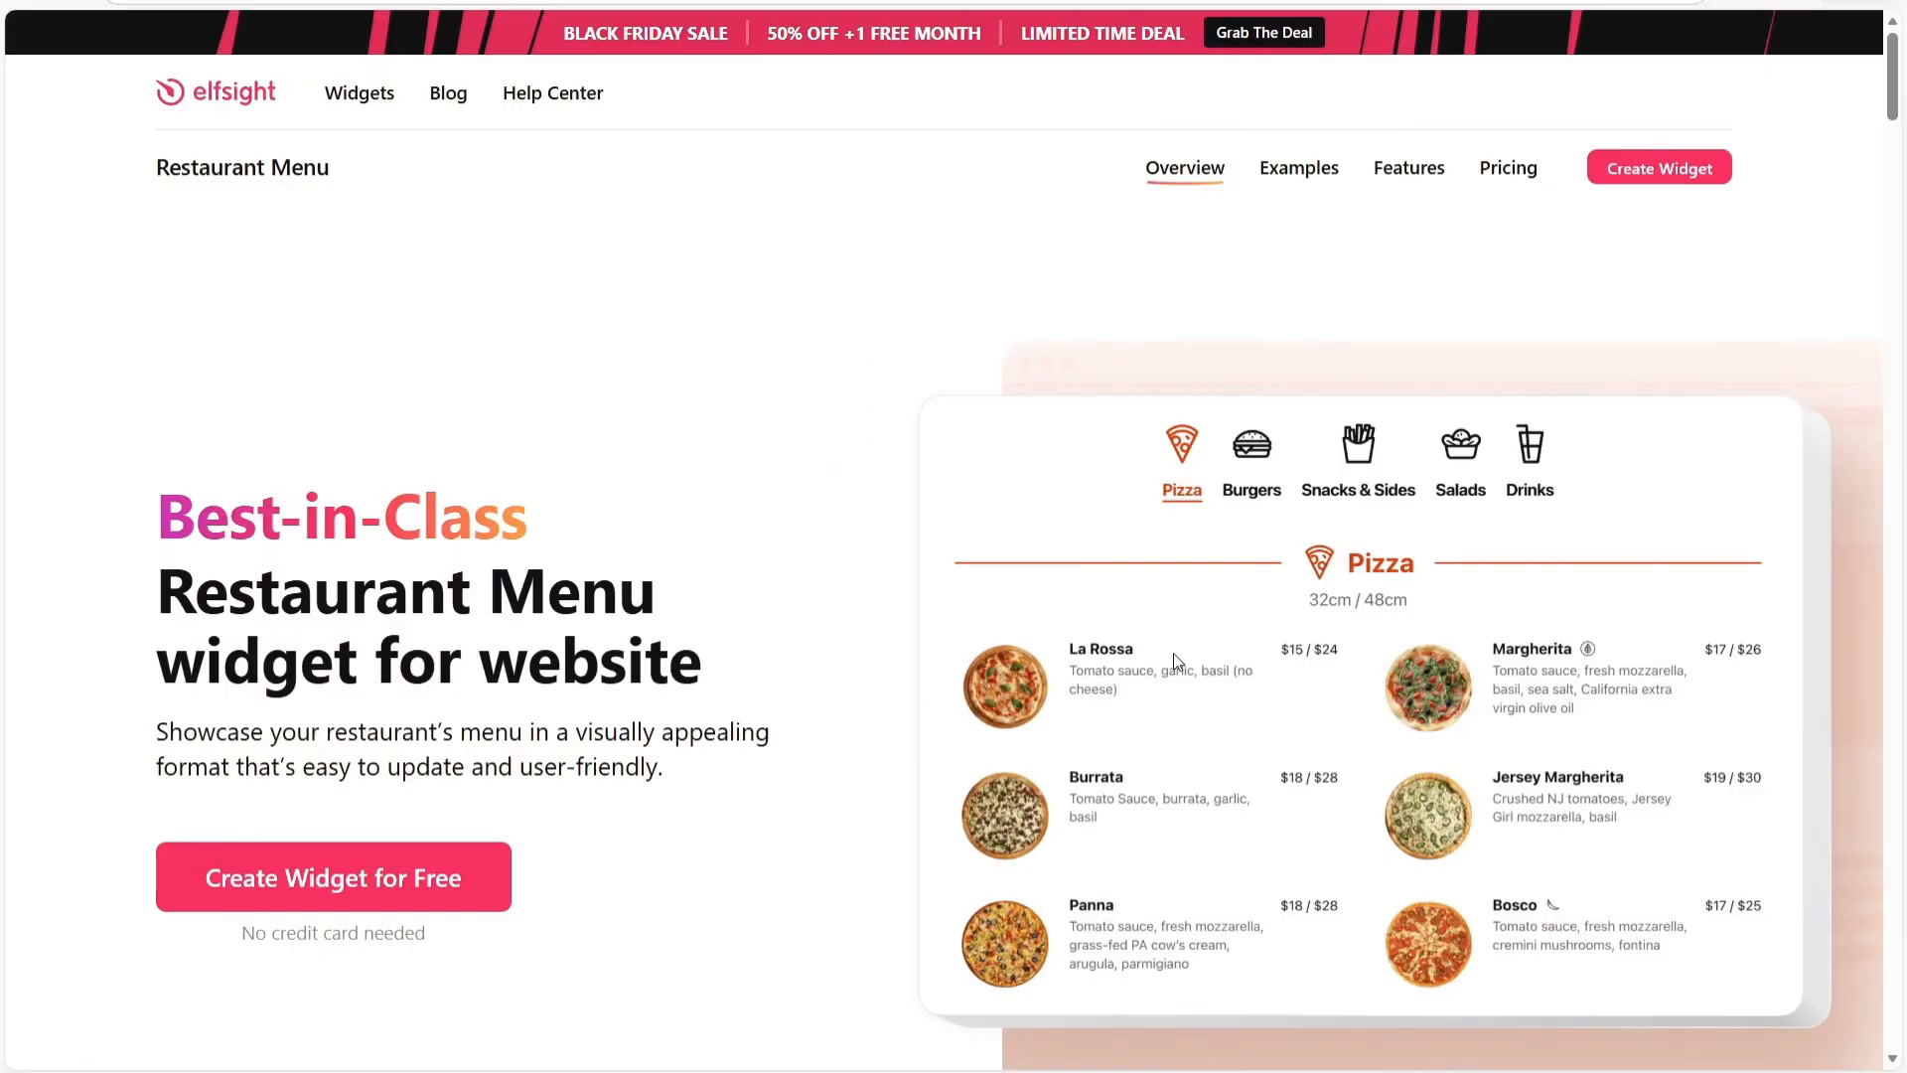
click(286, 870)
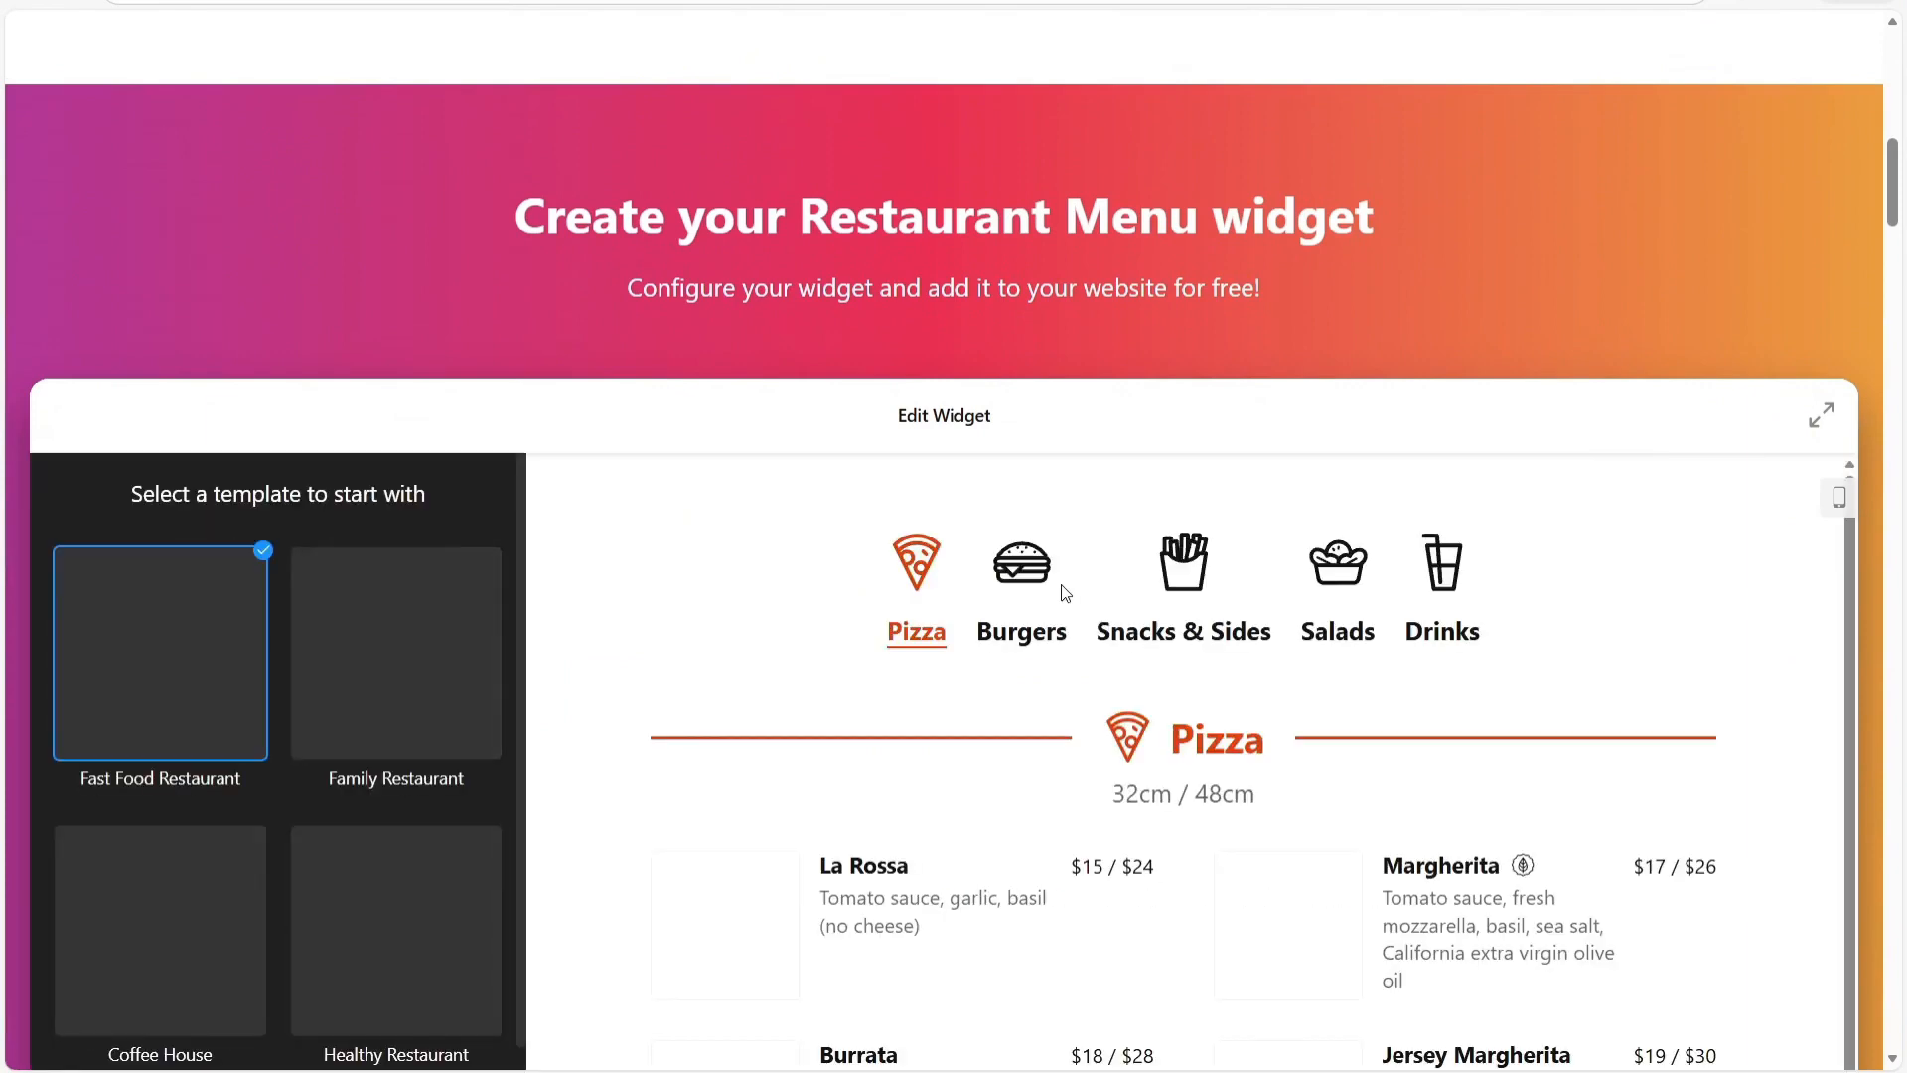
Step: Expand the Restaurant Menu widget editor to its enlarged view
scroll(1090, 527, down, 2)
scroll(1164, 397, down, 4)
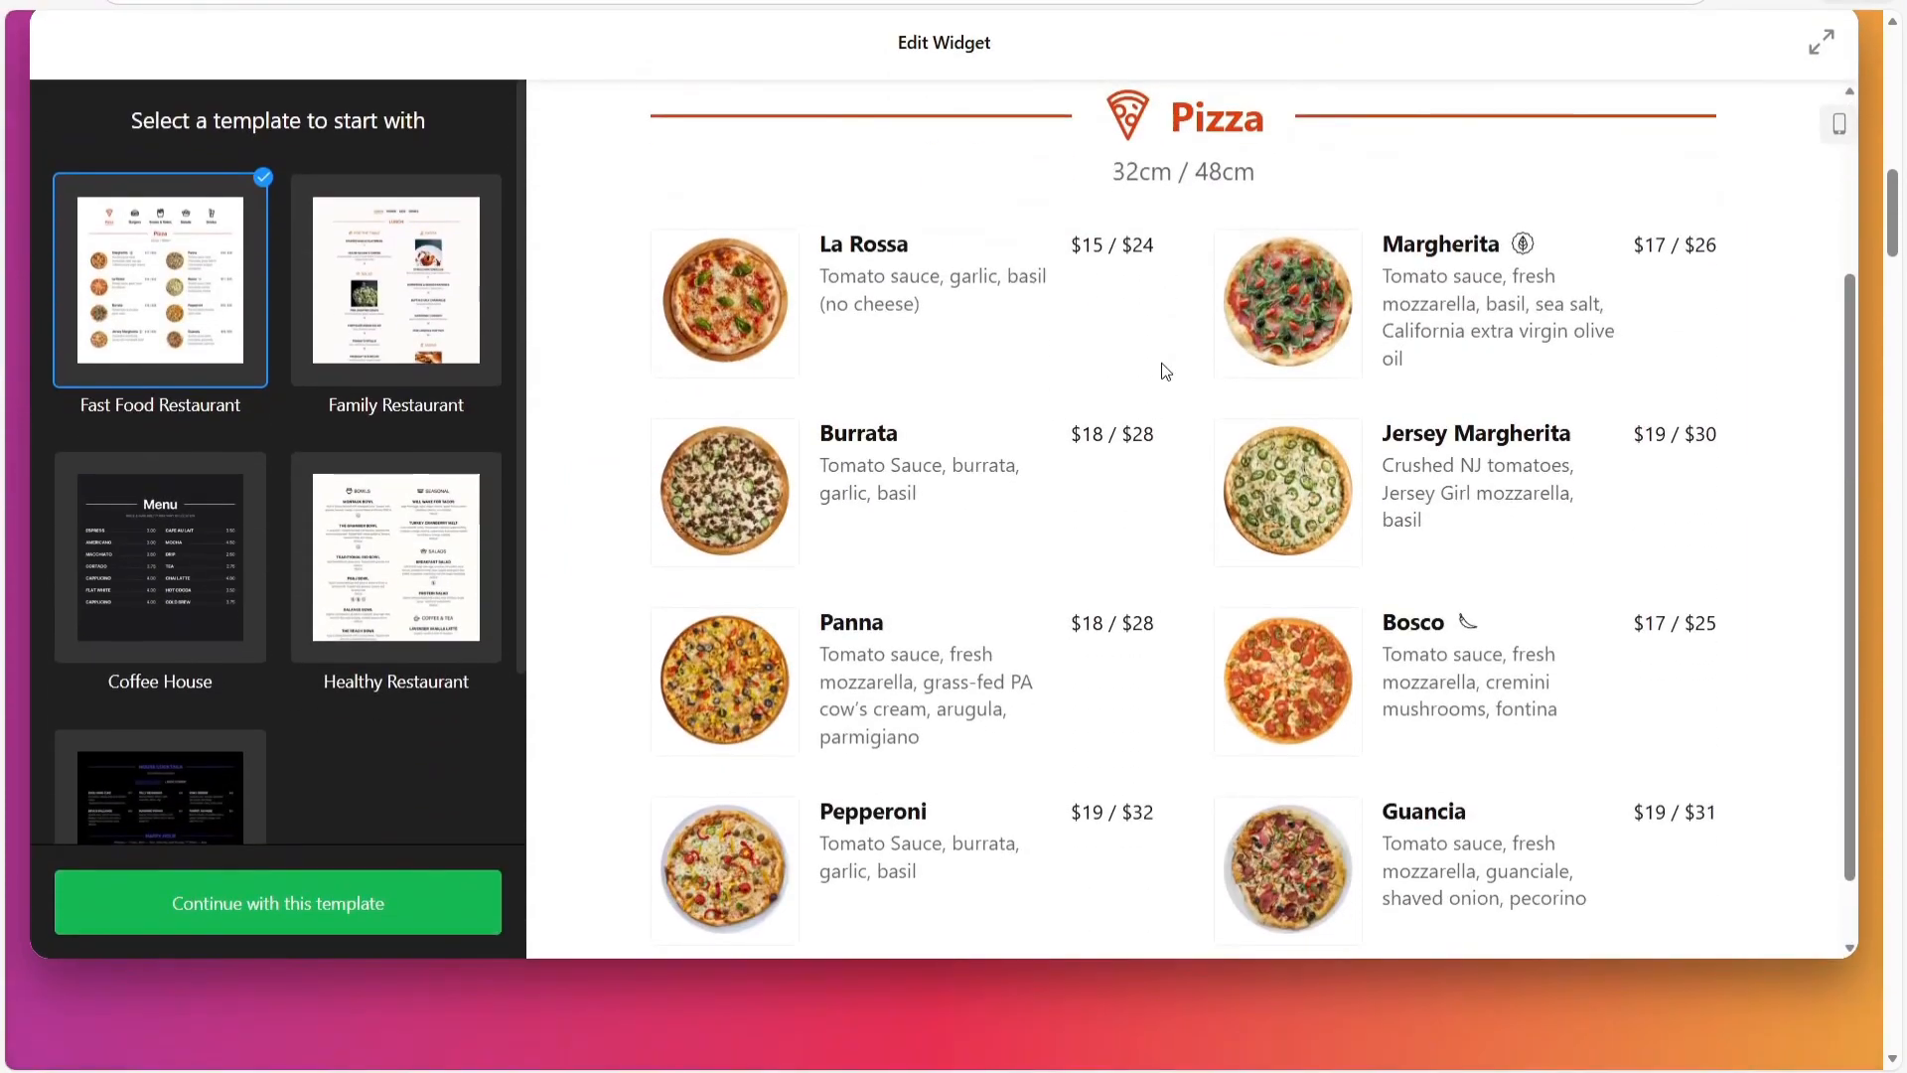
scroll(1863, 303, up, 1)
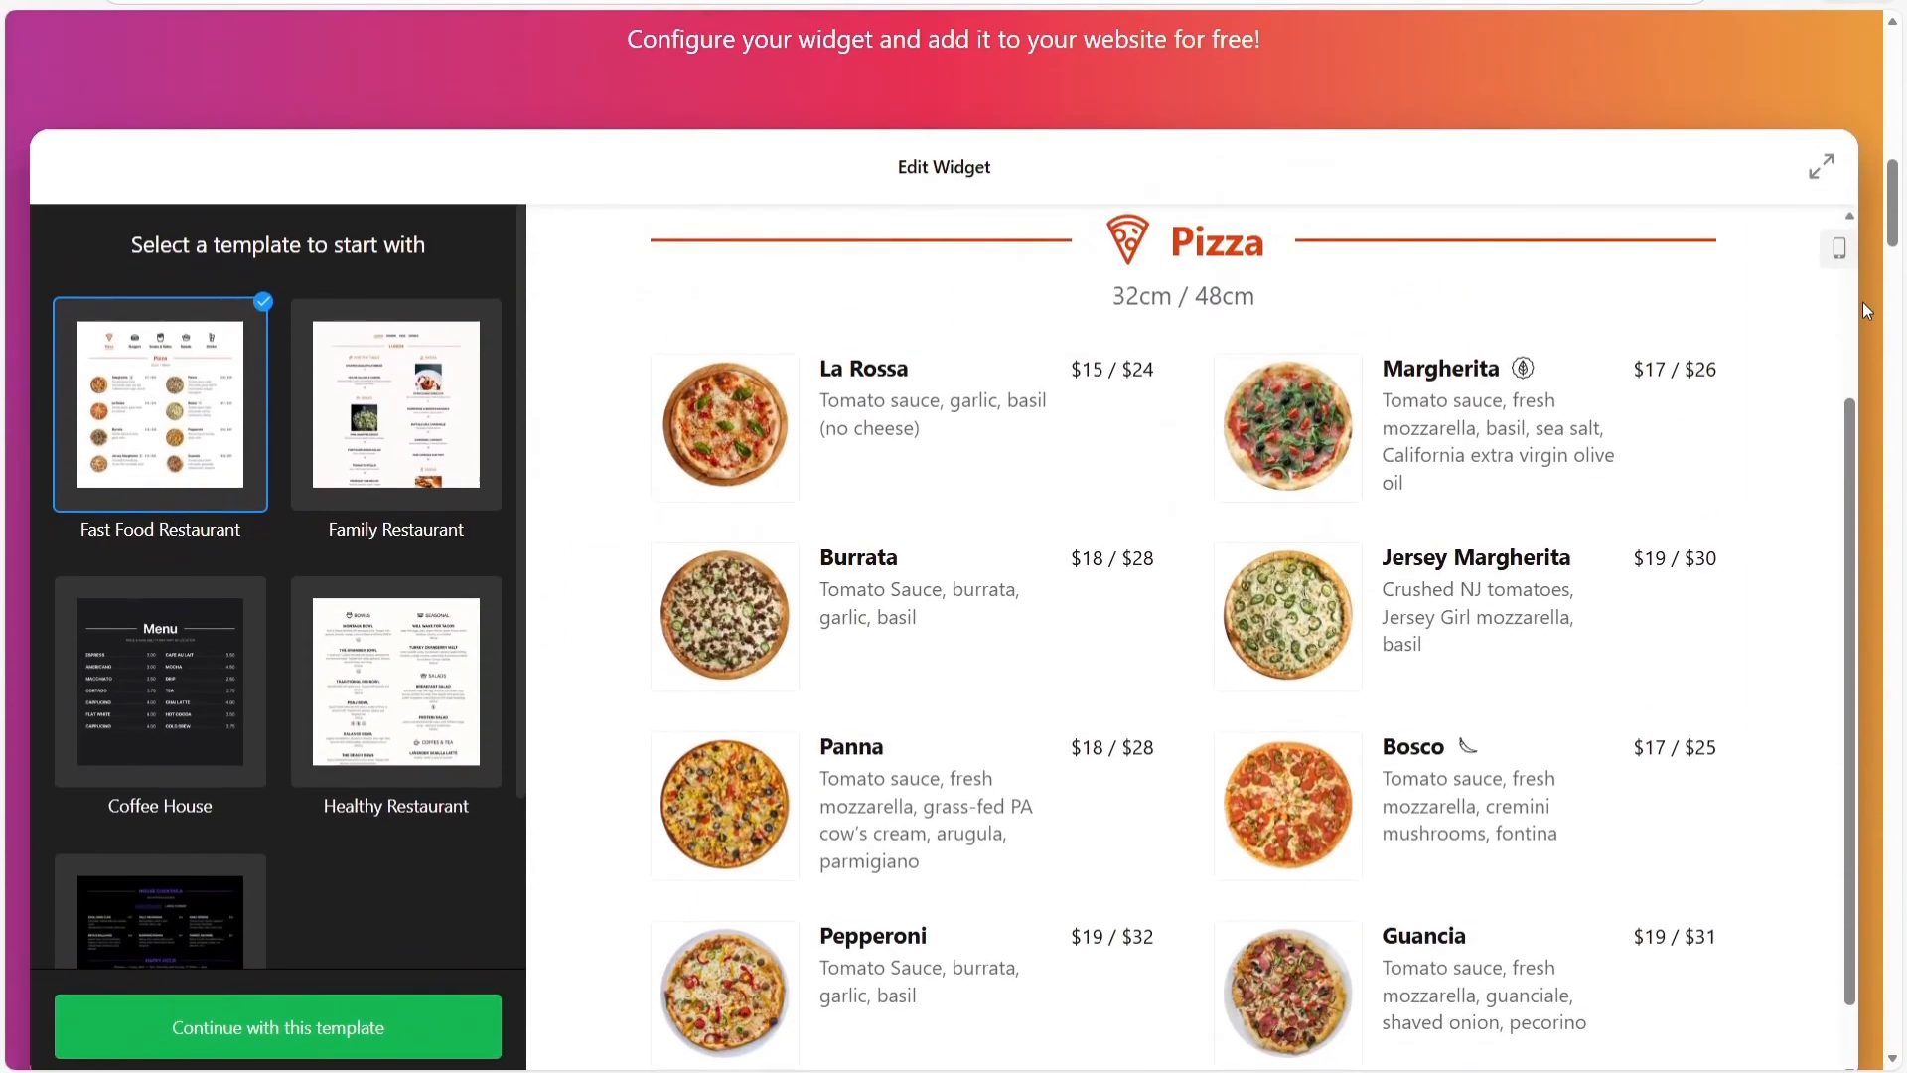
scroll(1863, 303, down, 1)
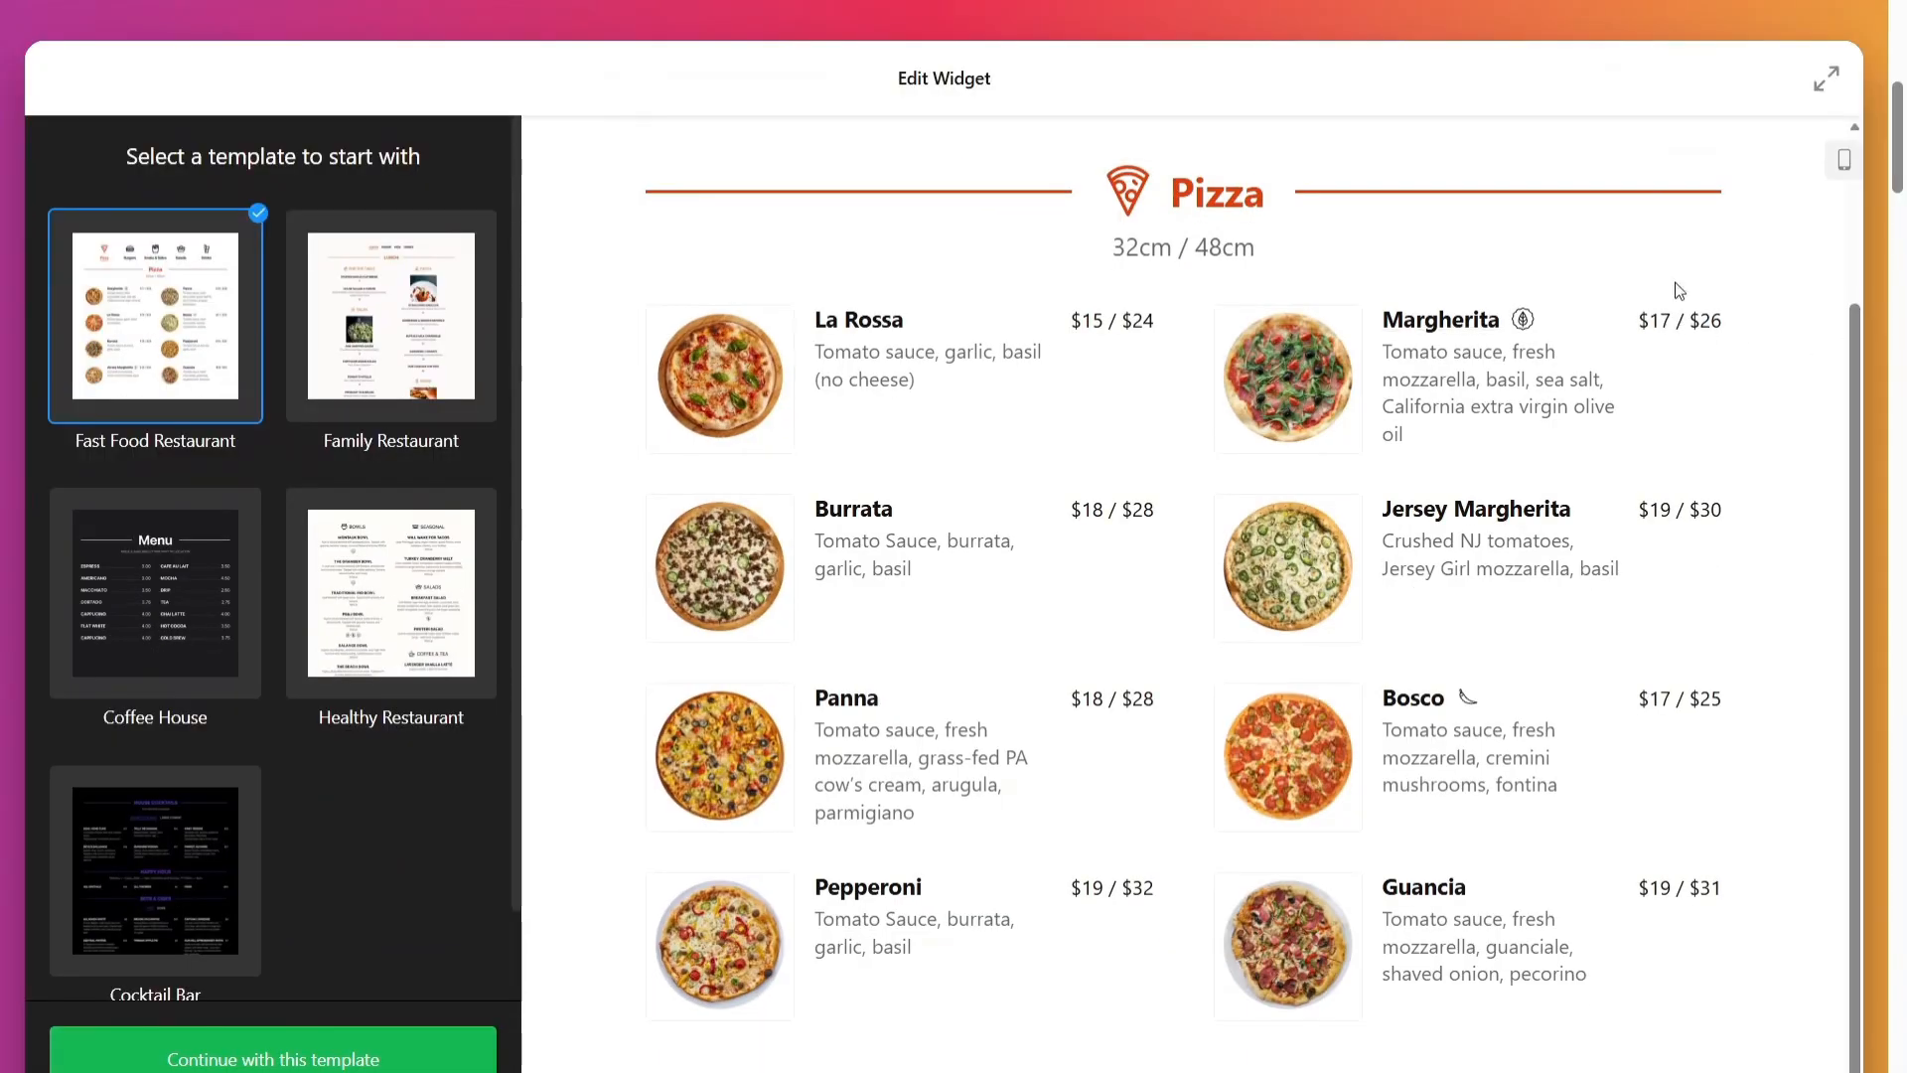
click(1825, 78)
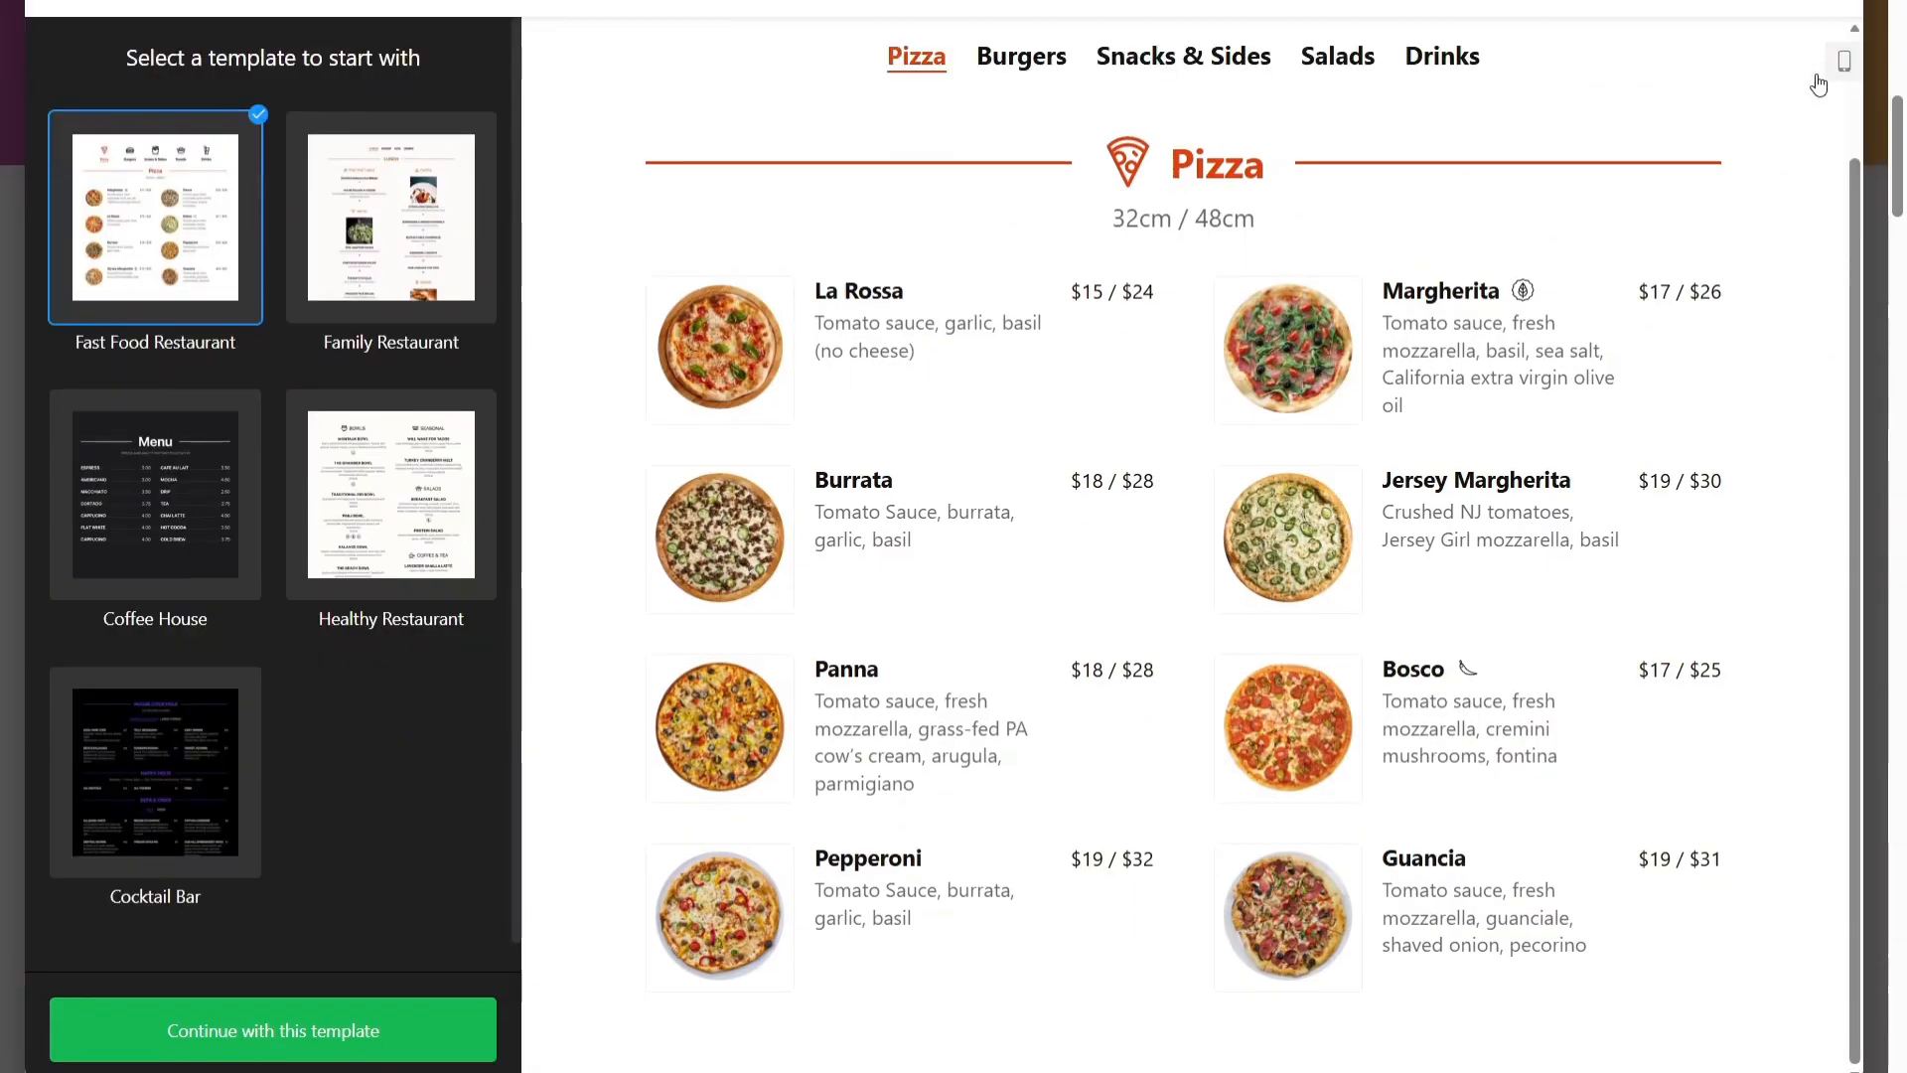
Step: Compare the previews of the Family Restaurant, Coffee House, Healthy Restaurant, Cocktail Bar and Fast Food Restaurant templates
click(316, 288)
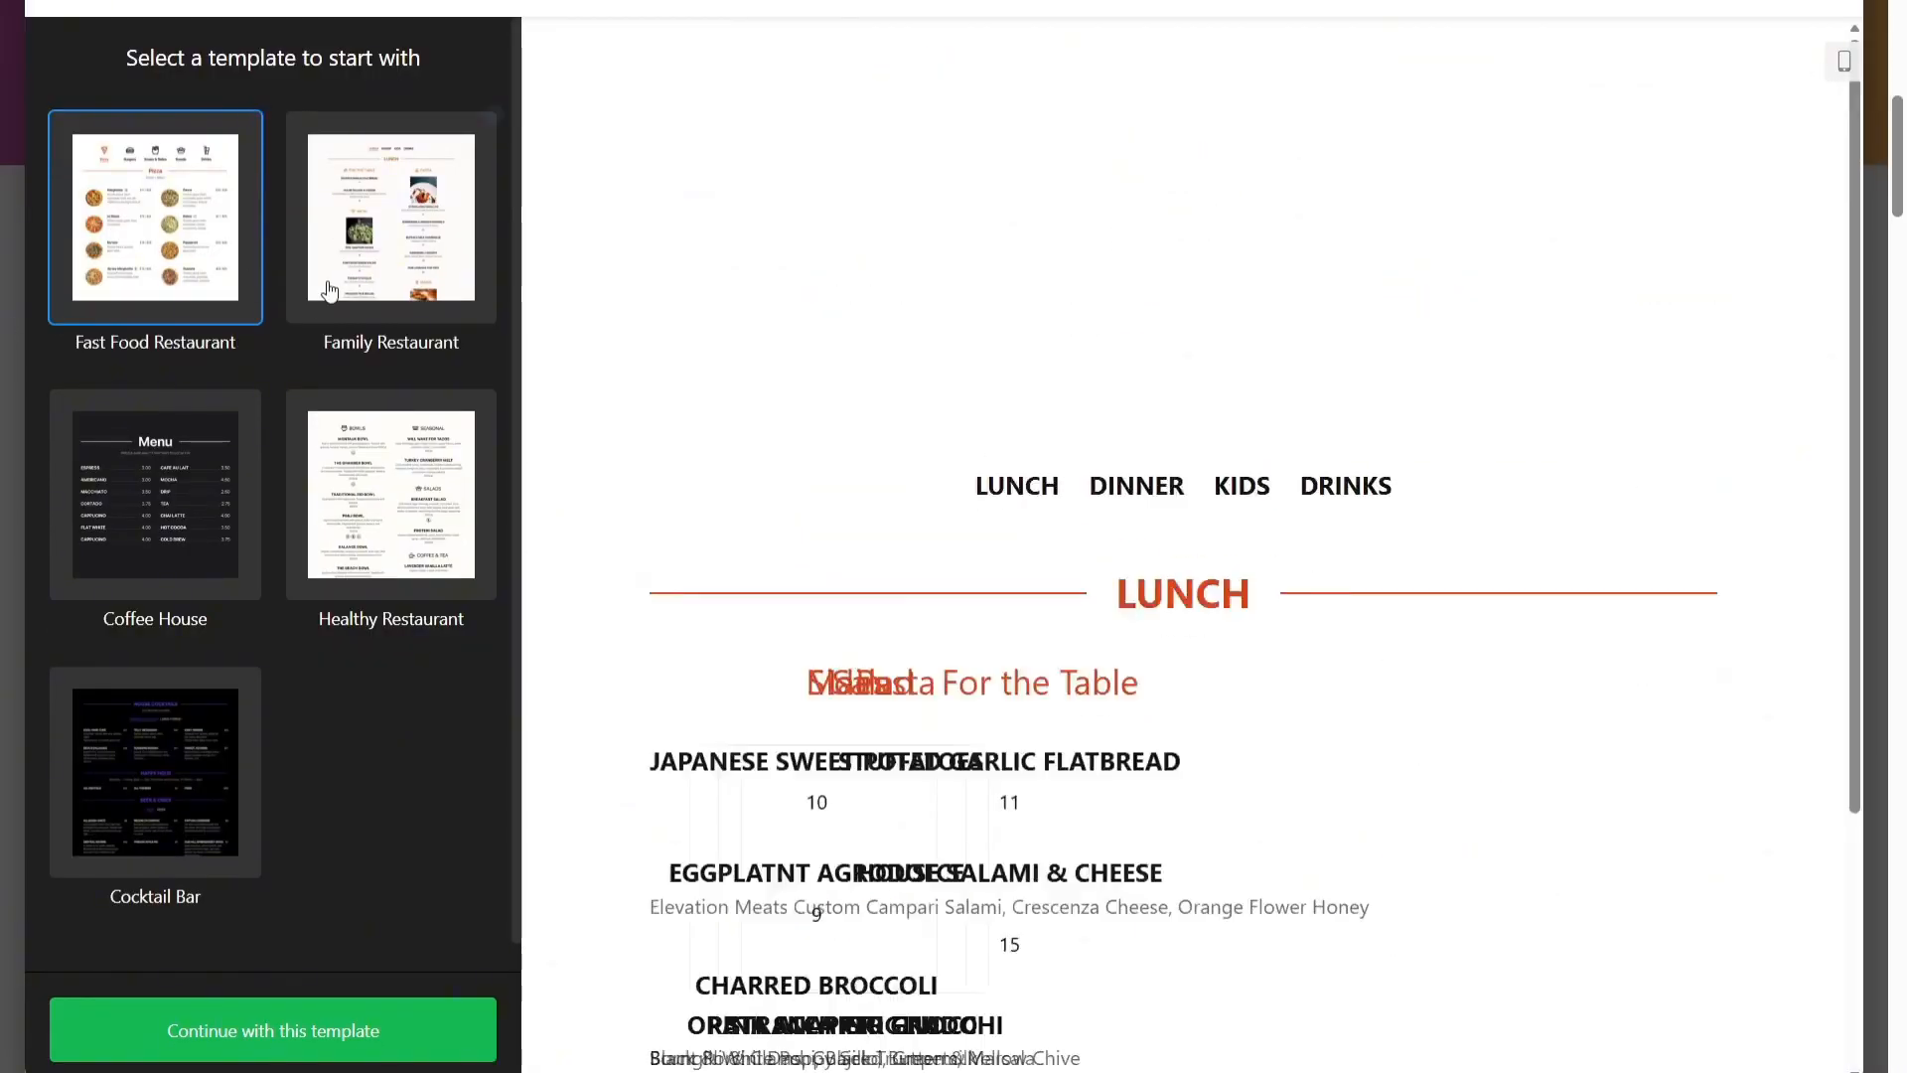
click(112, 522)
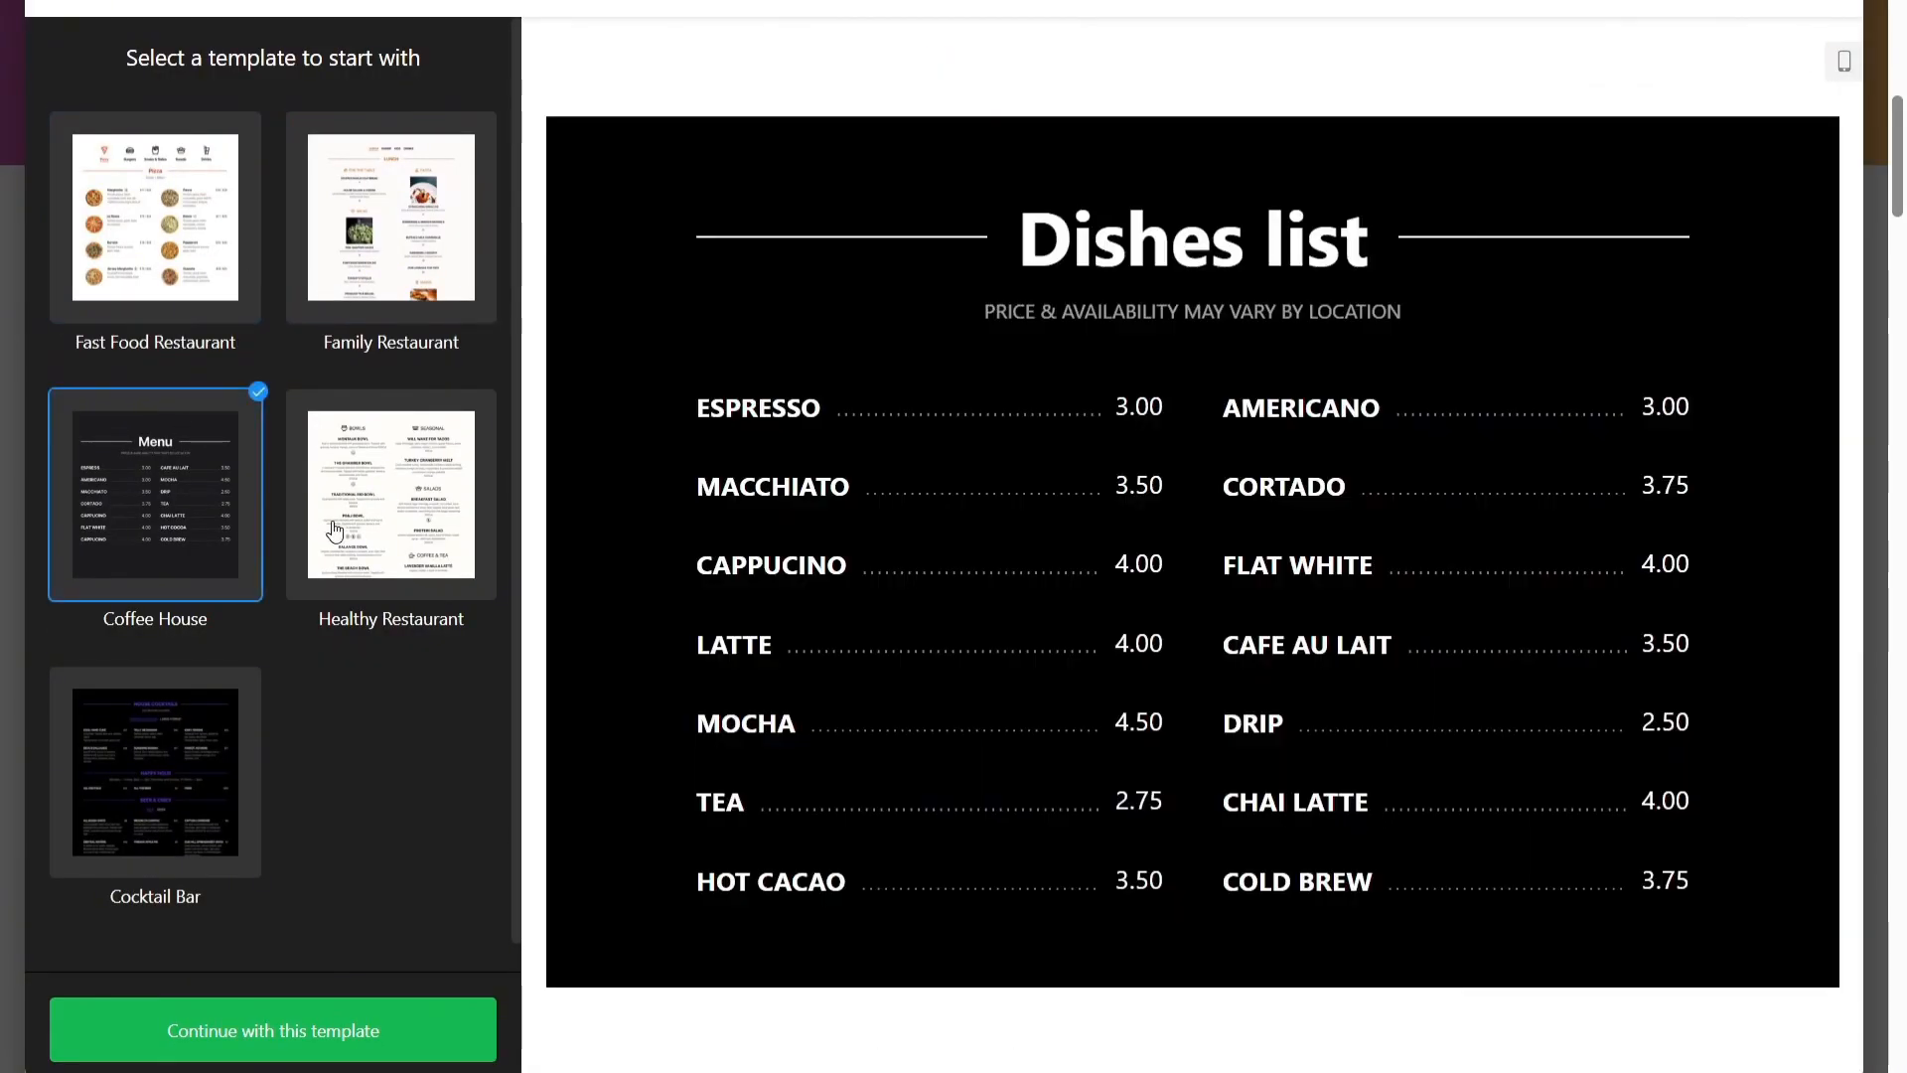
click(328, 529)
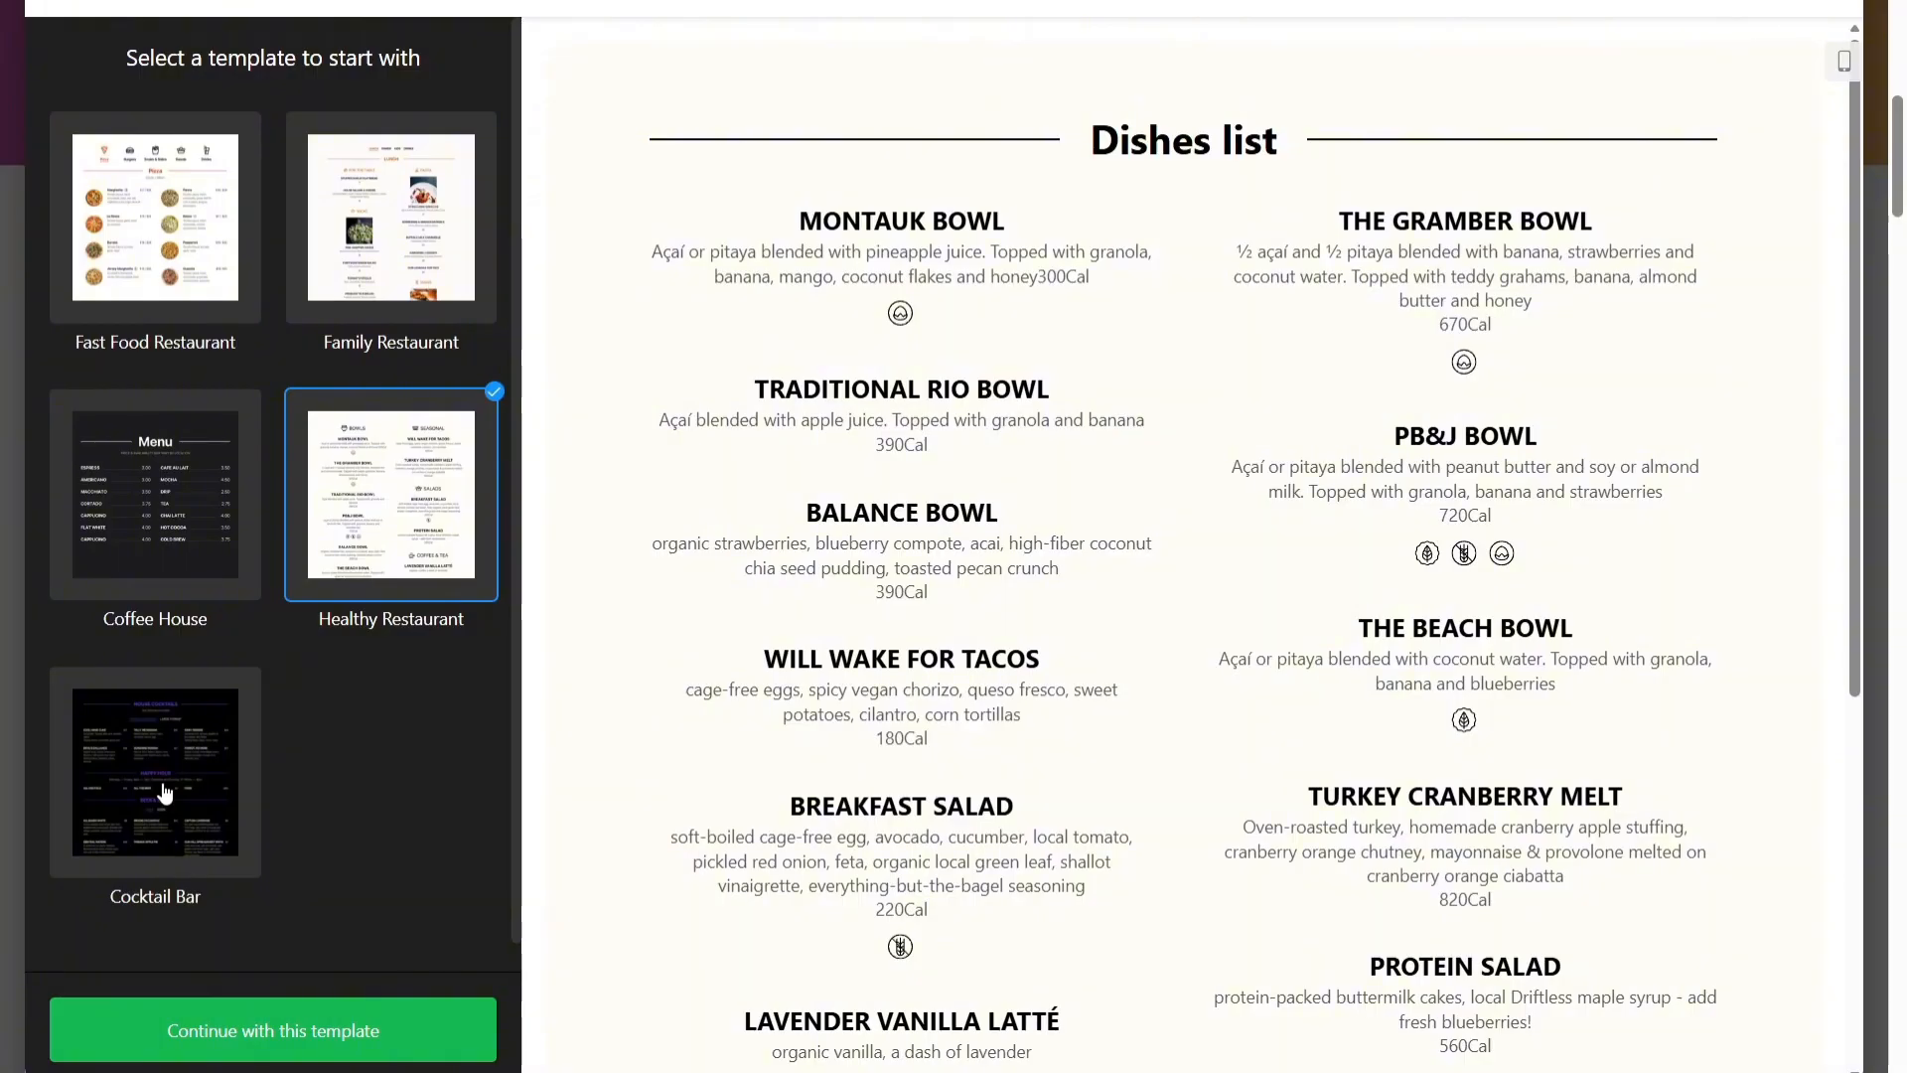
click(165, 792)
click(164, 574)
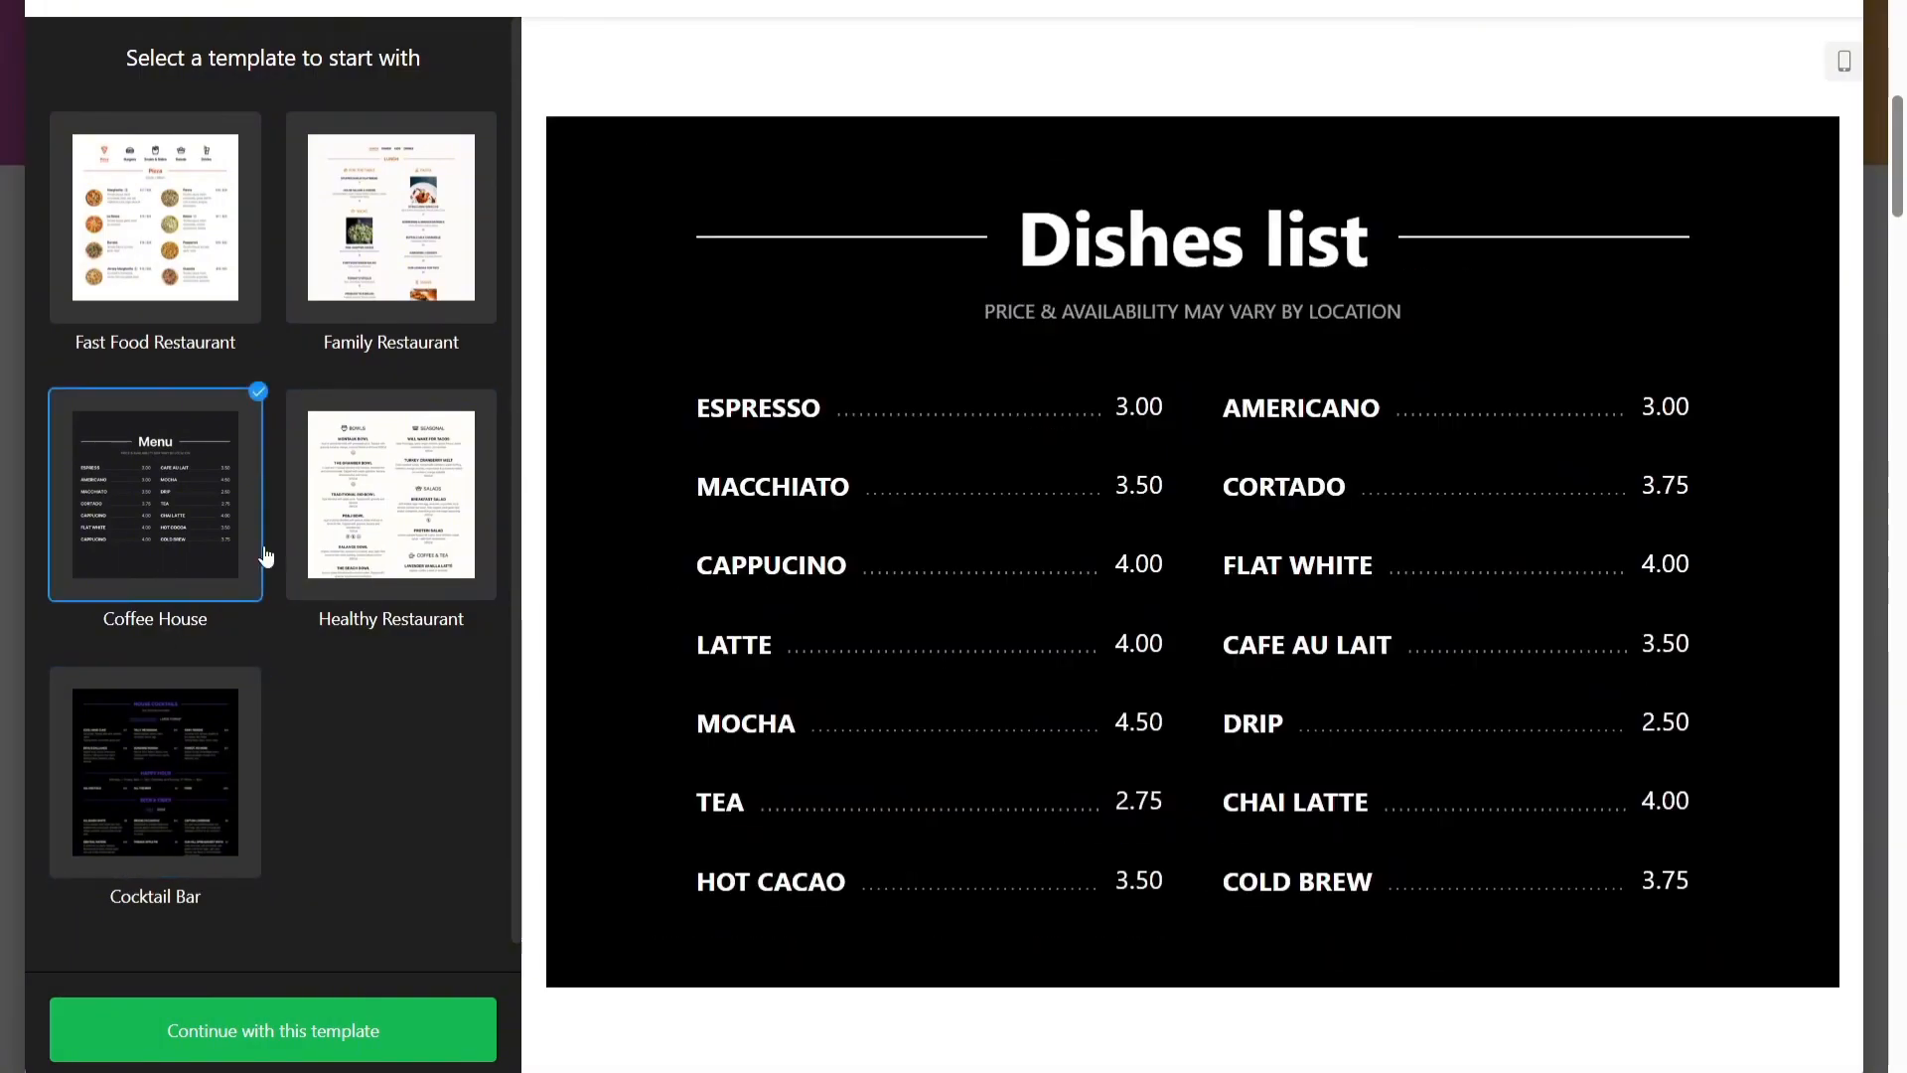
click(392, 537)
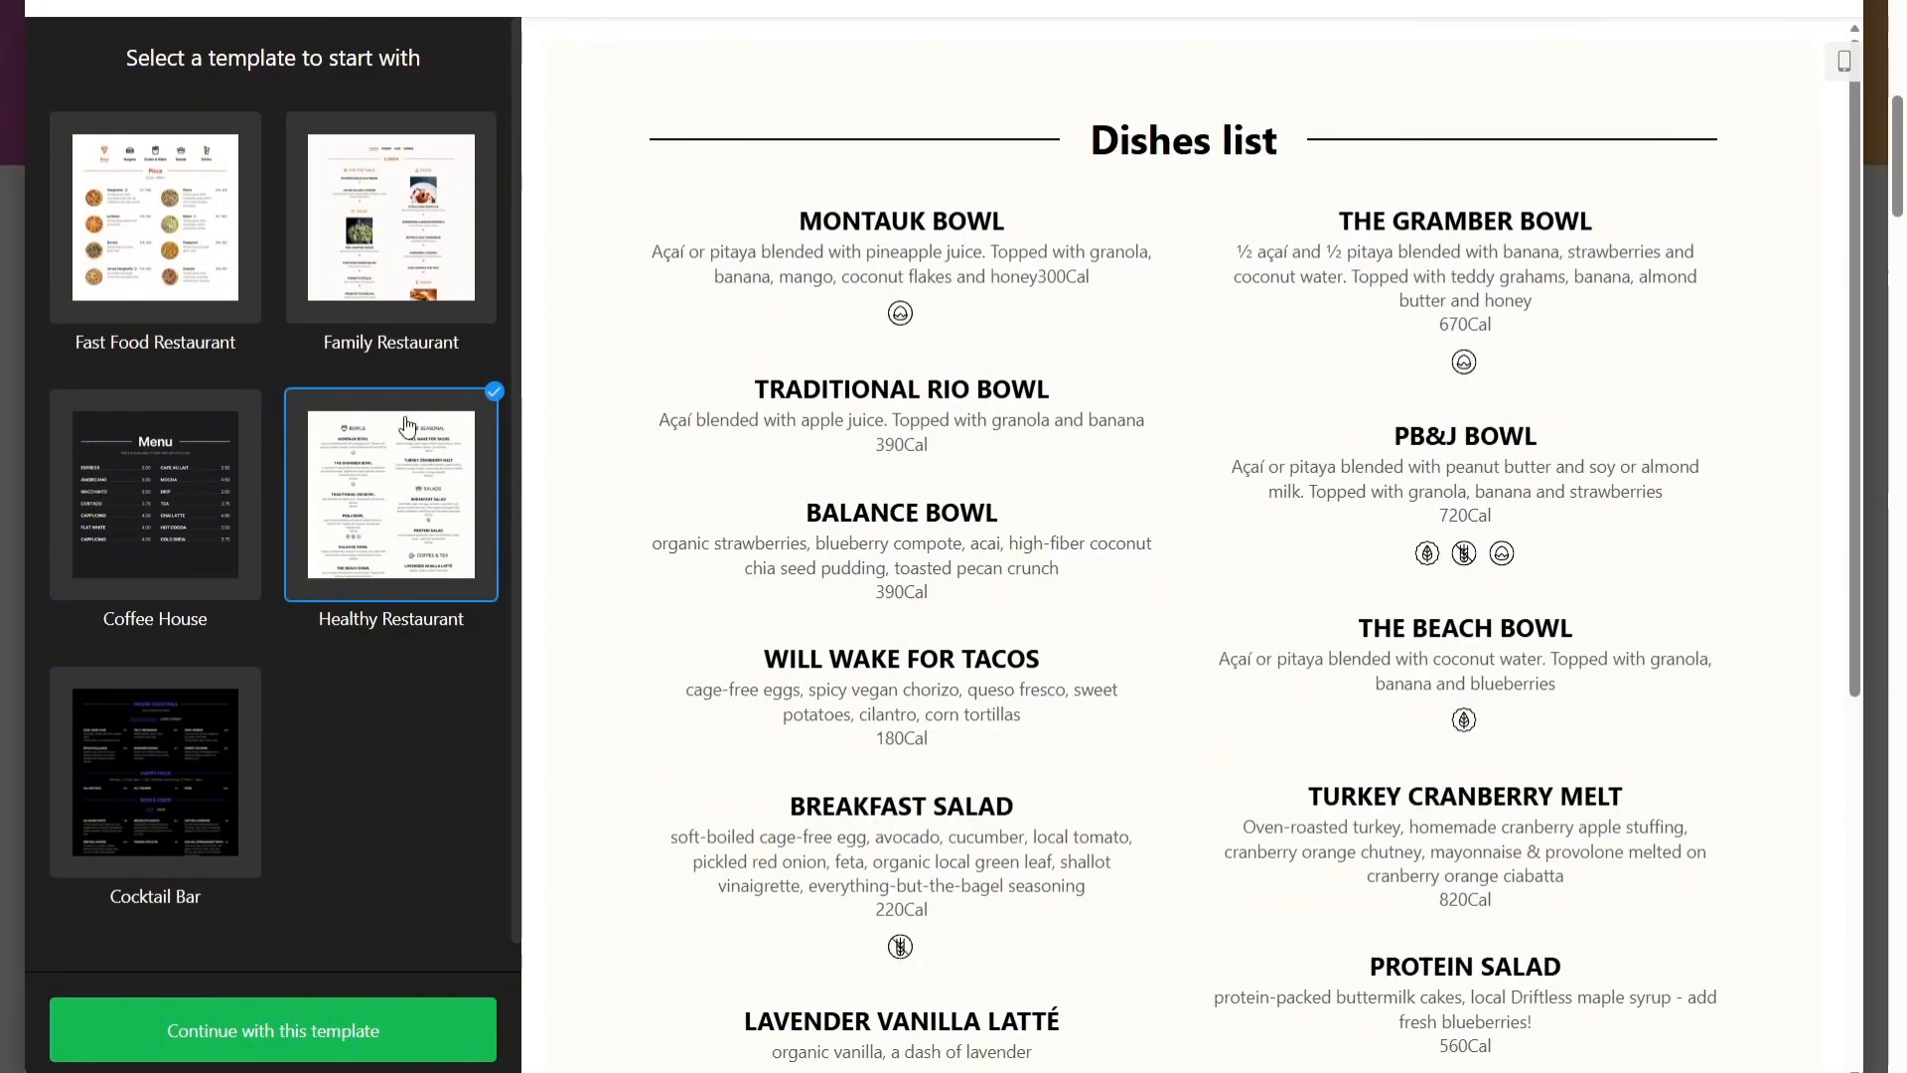
click(415, 255)
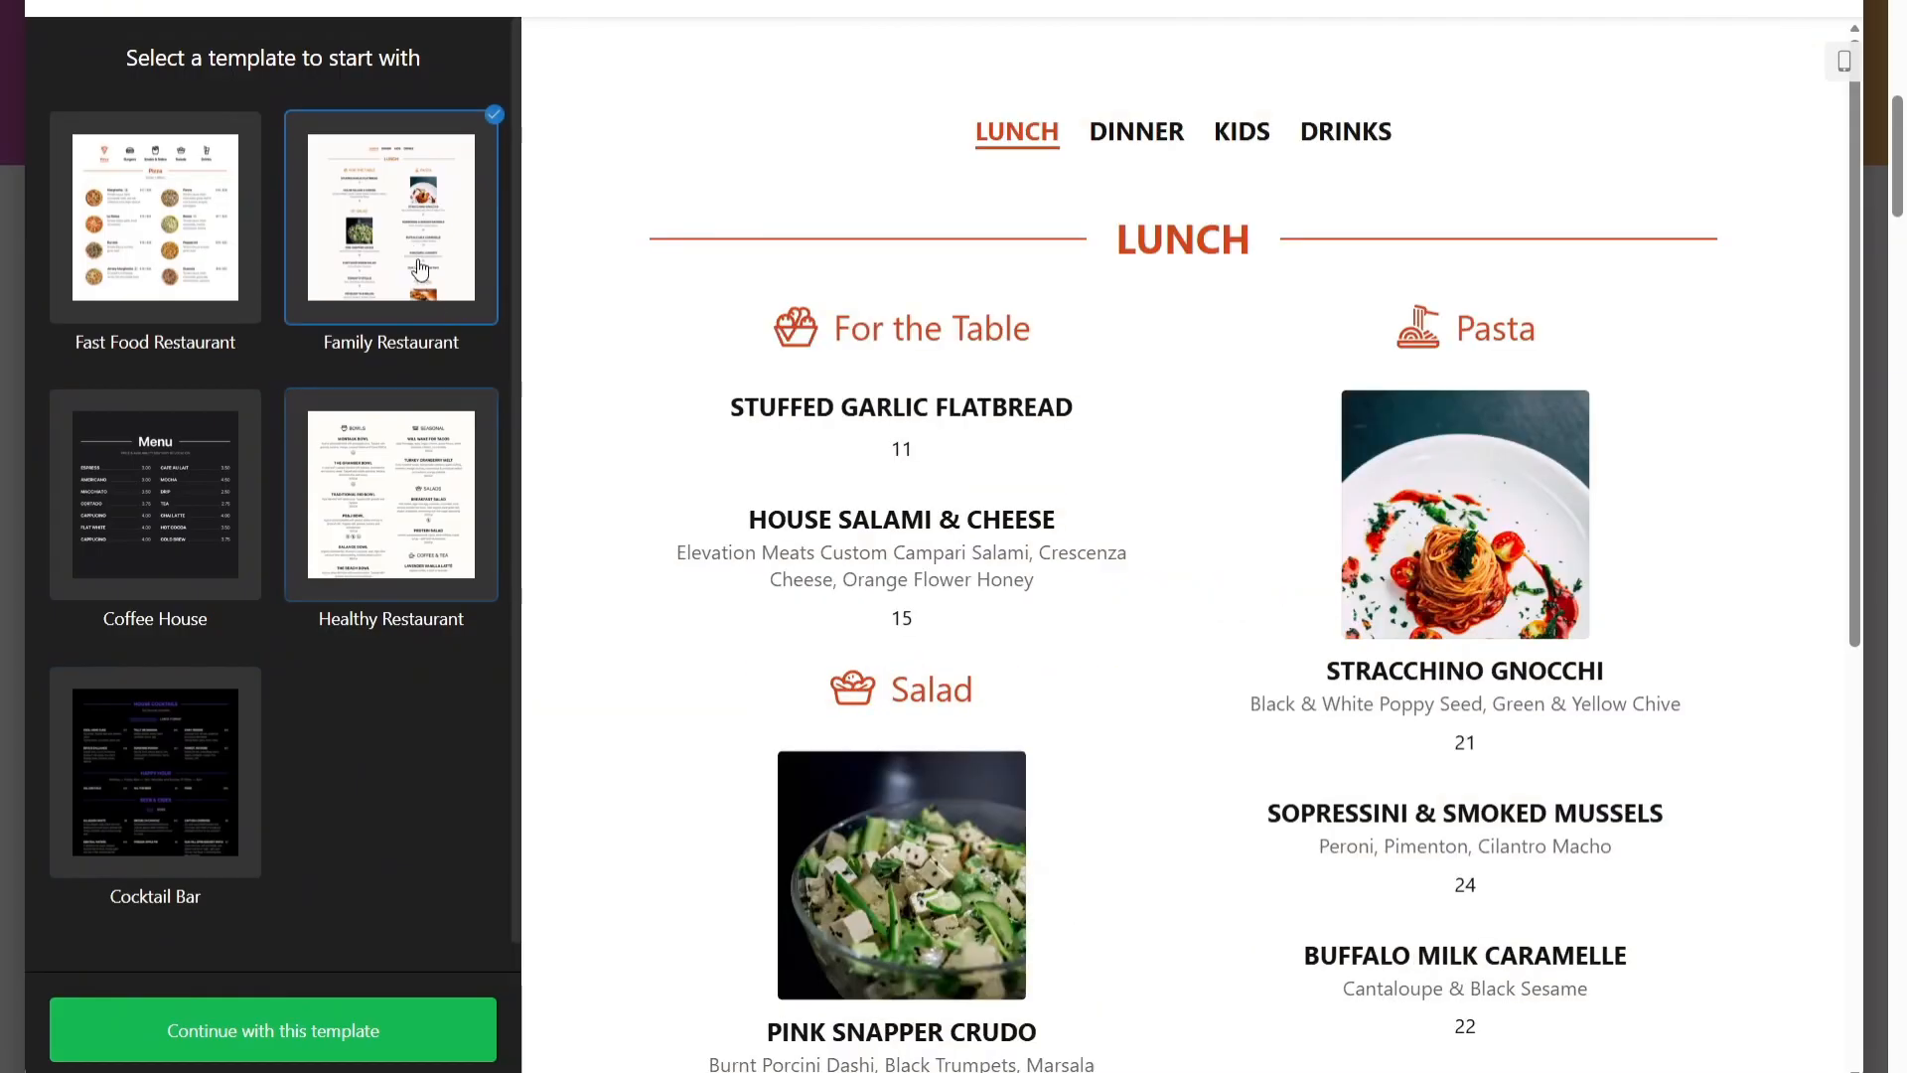
click(194, 245)
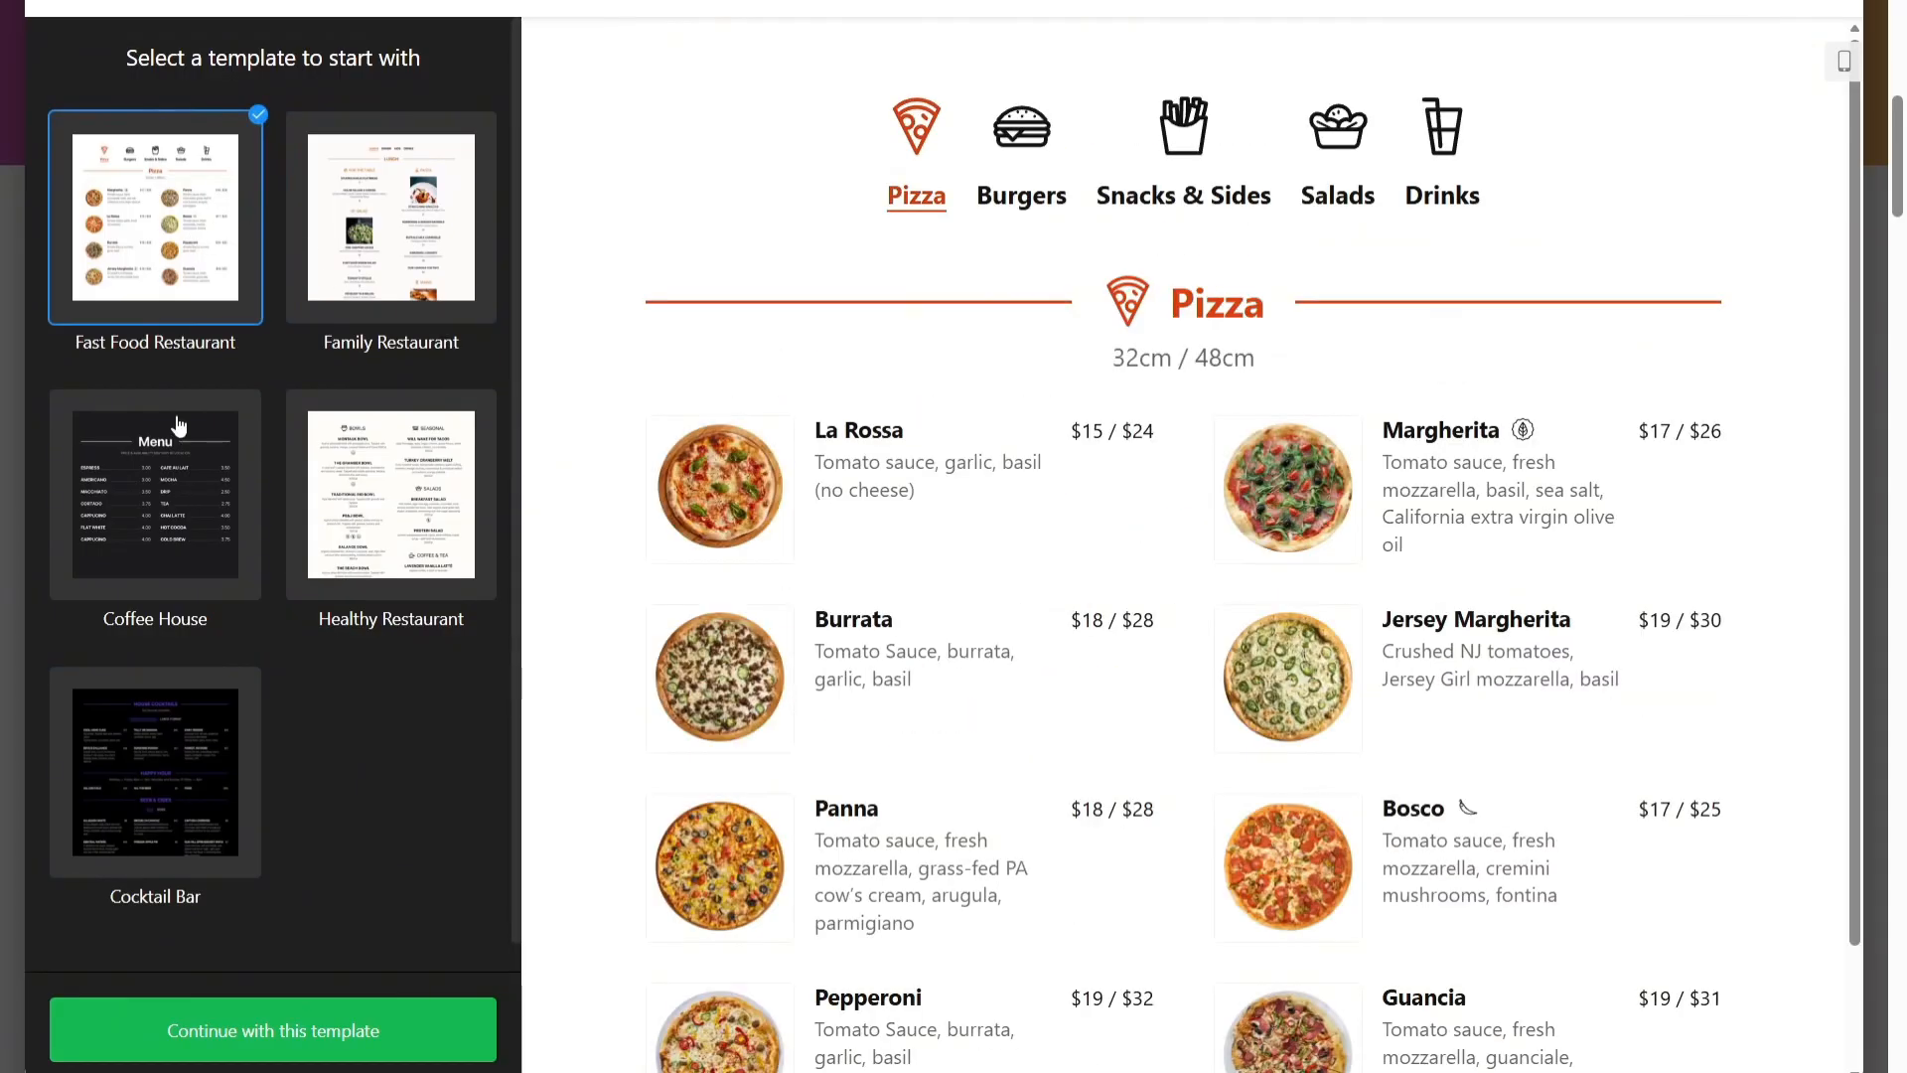
click(457, 238)
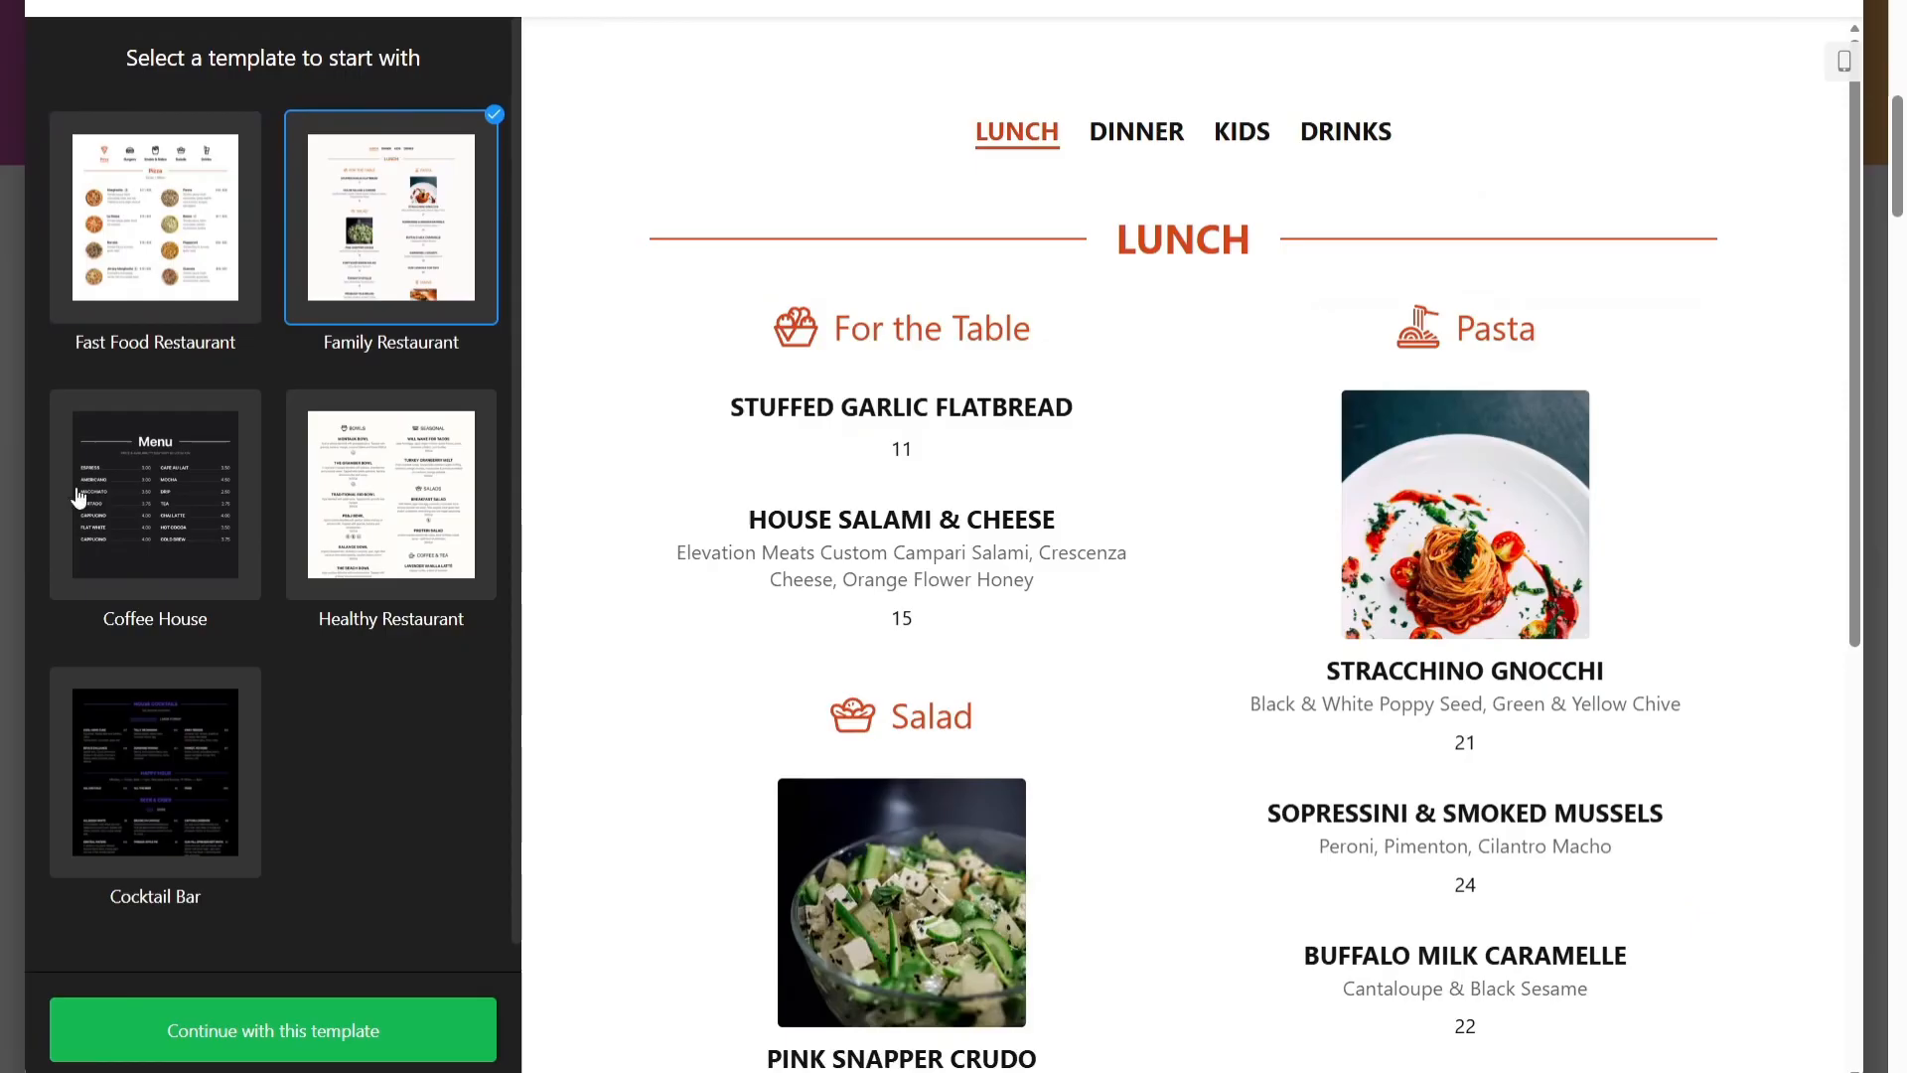
Step: Choose the Coffee House template and continue to the widget editor with it
click(182, 504)
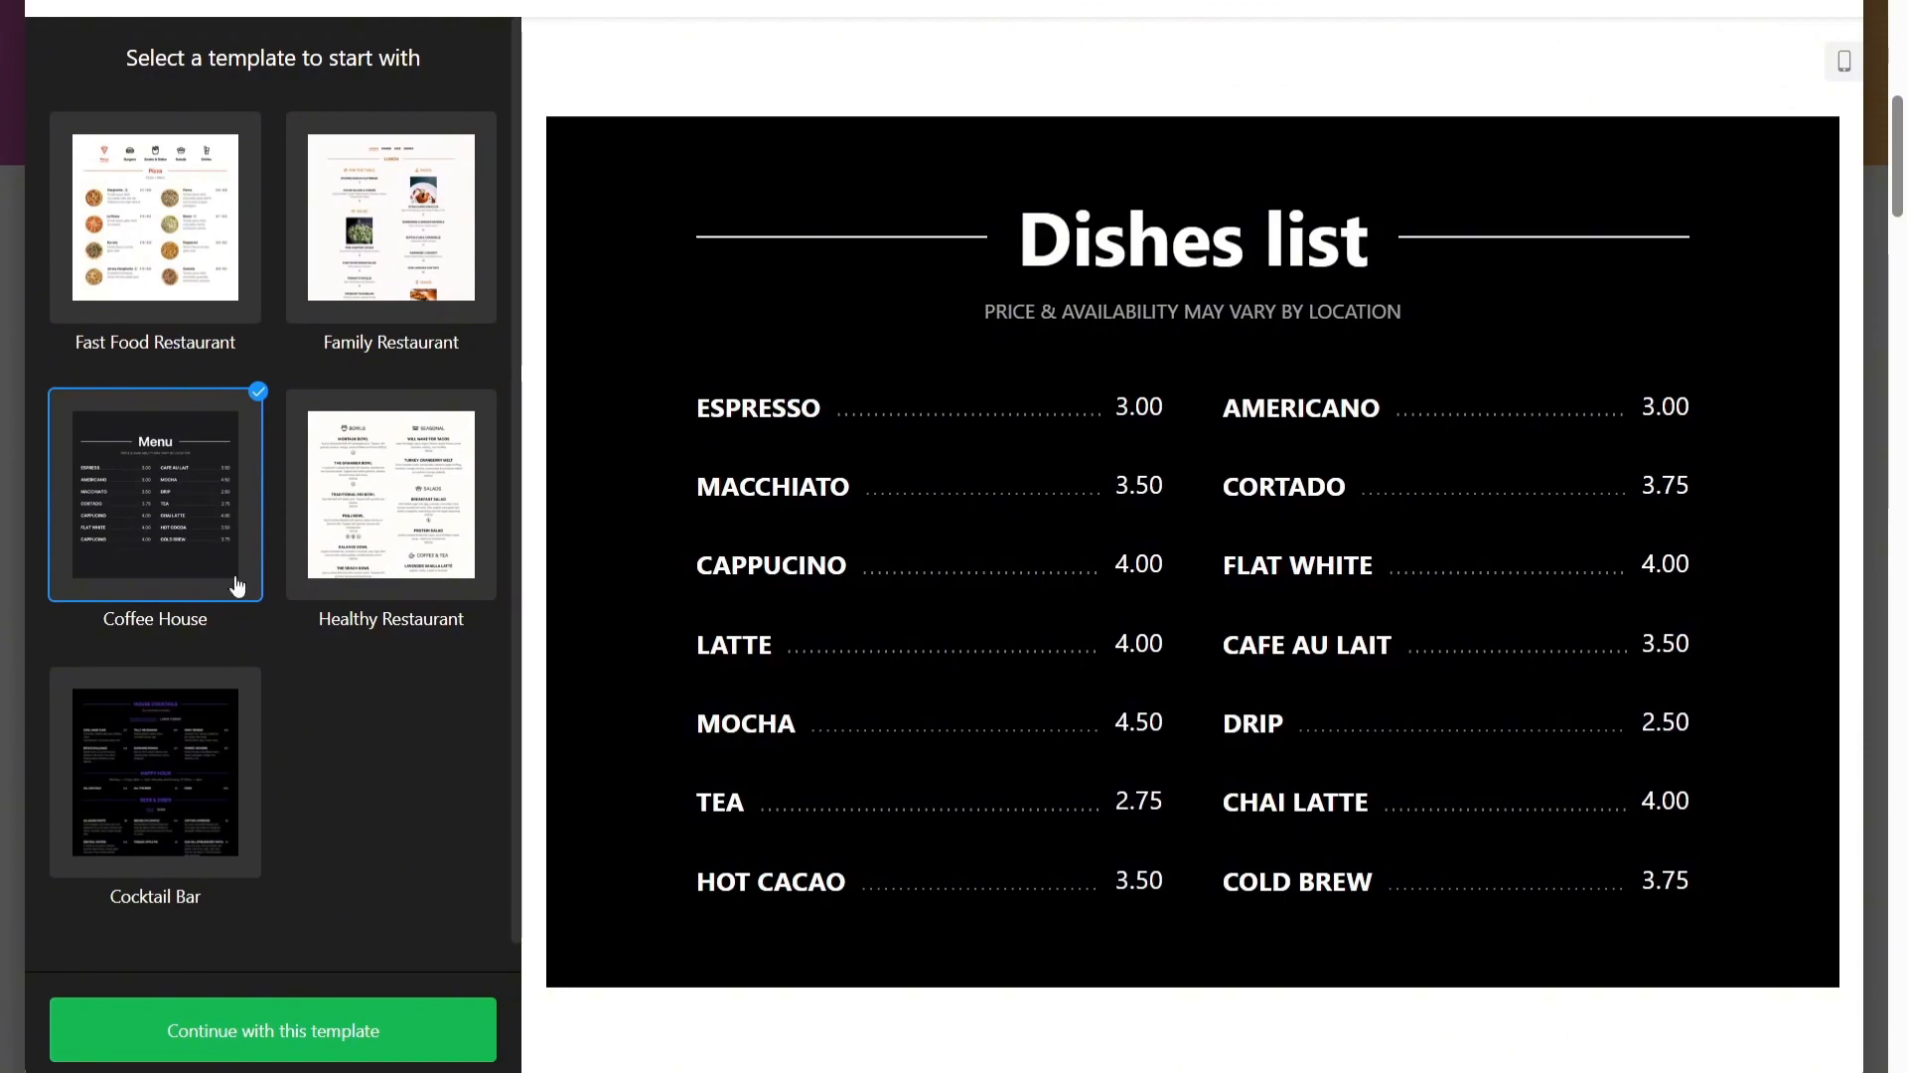
click(260, 1050)
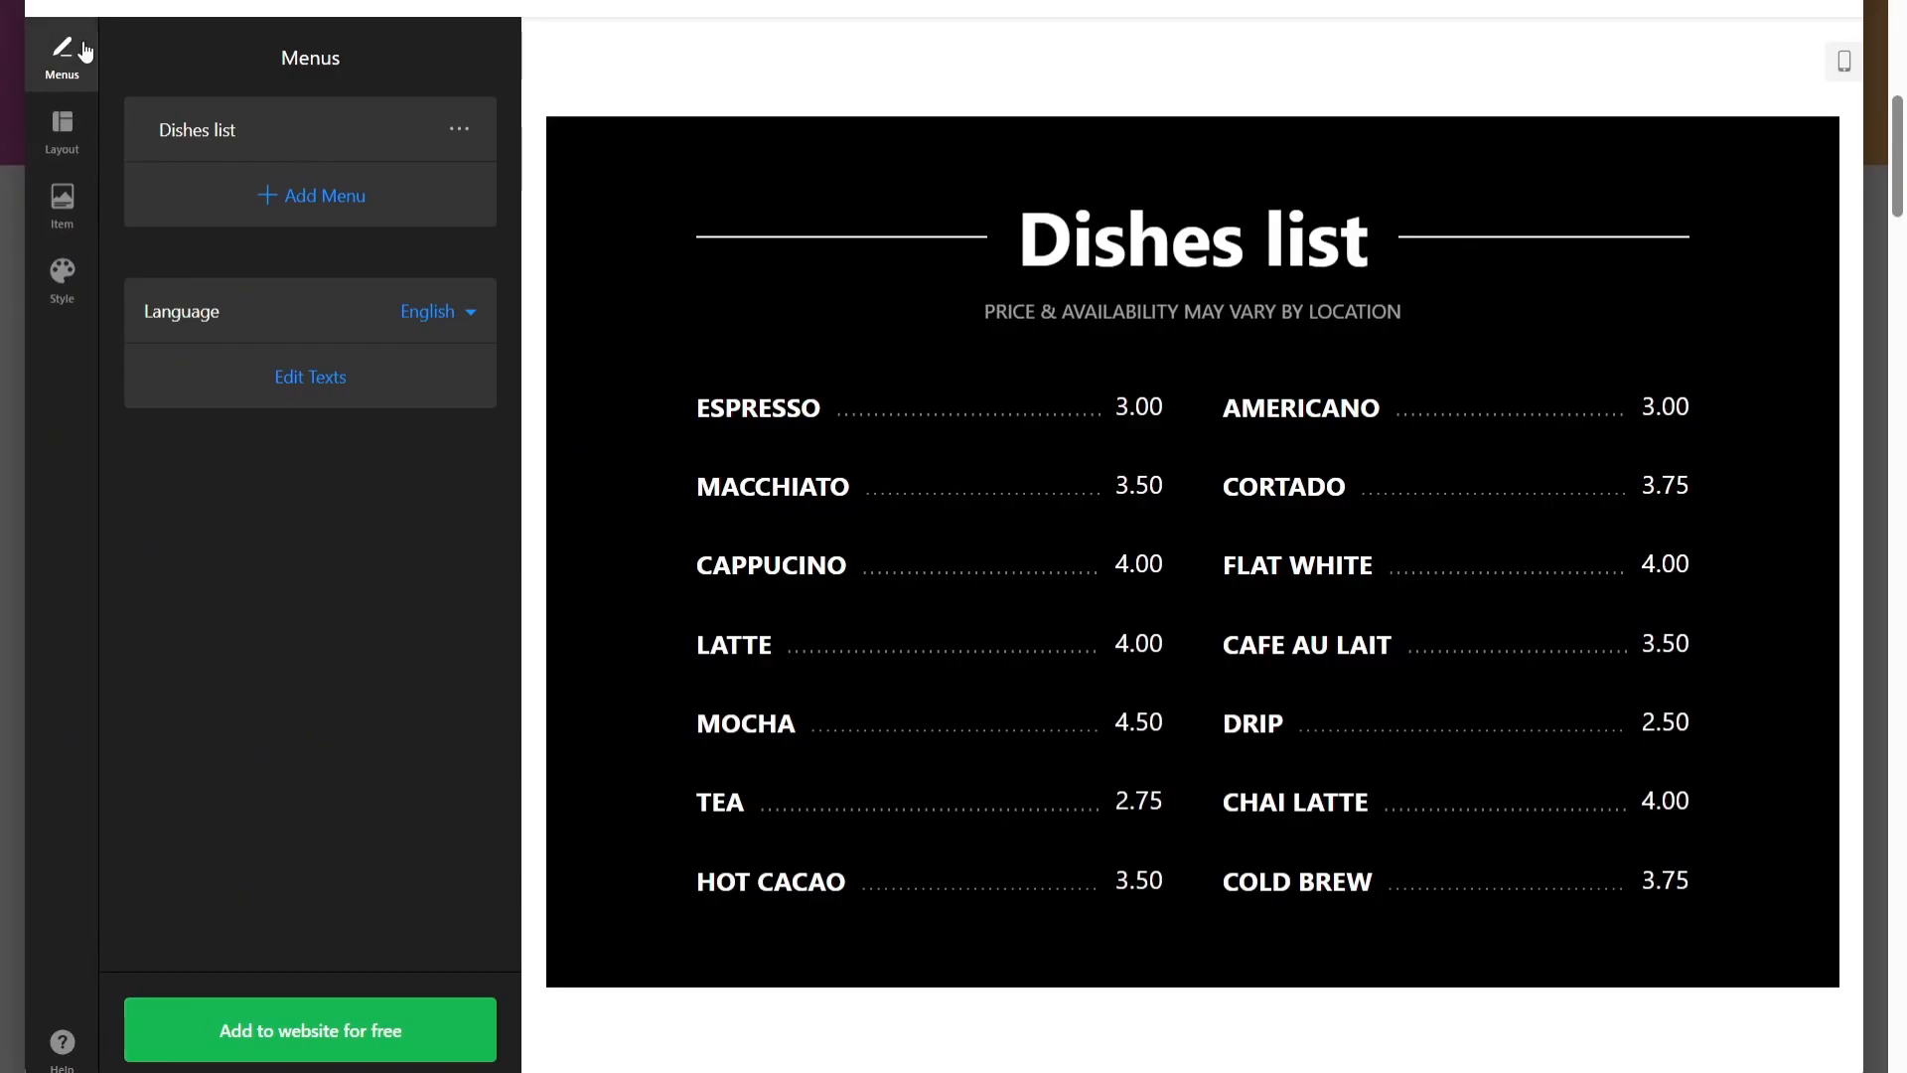
Step: Add a new menu with a blank item and look through the item's caption and nutritional info fields
click(367, 188)
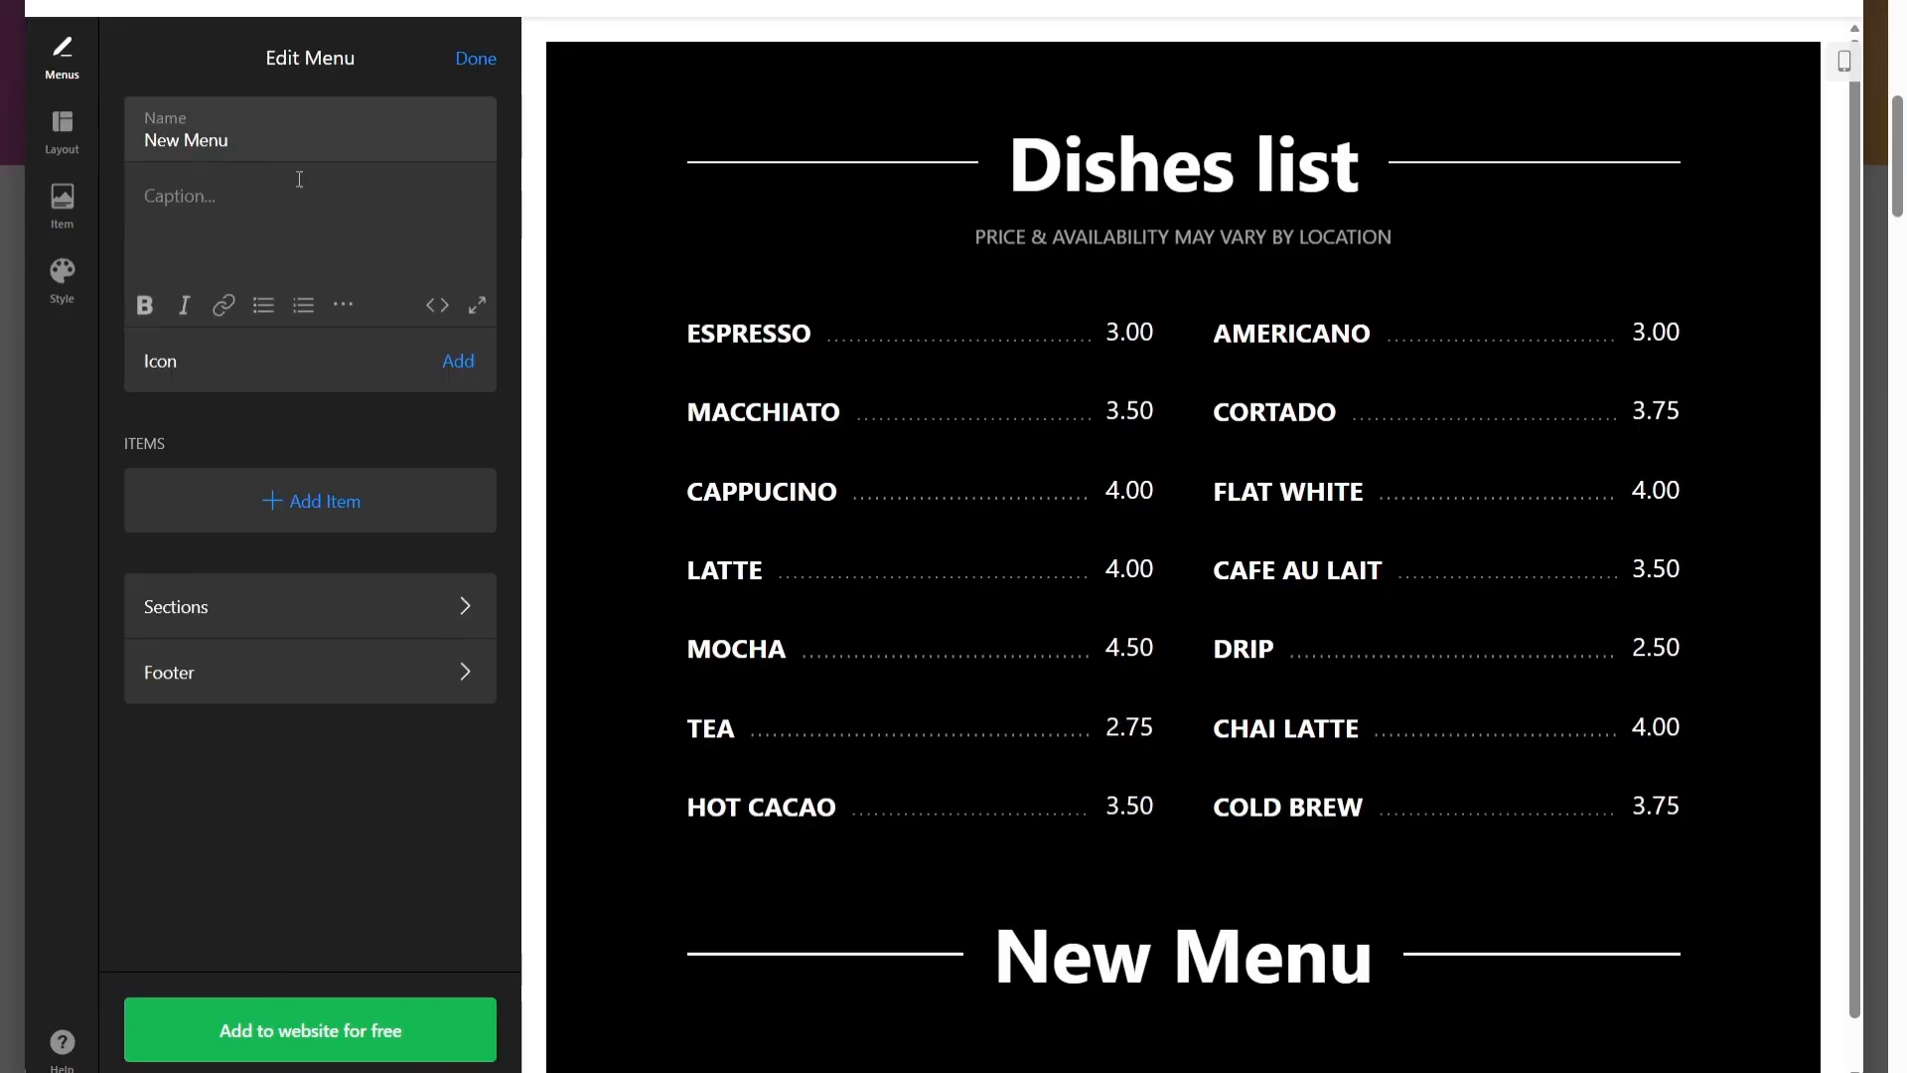
click(276, 218)
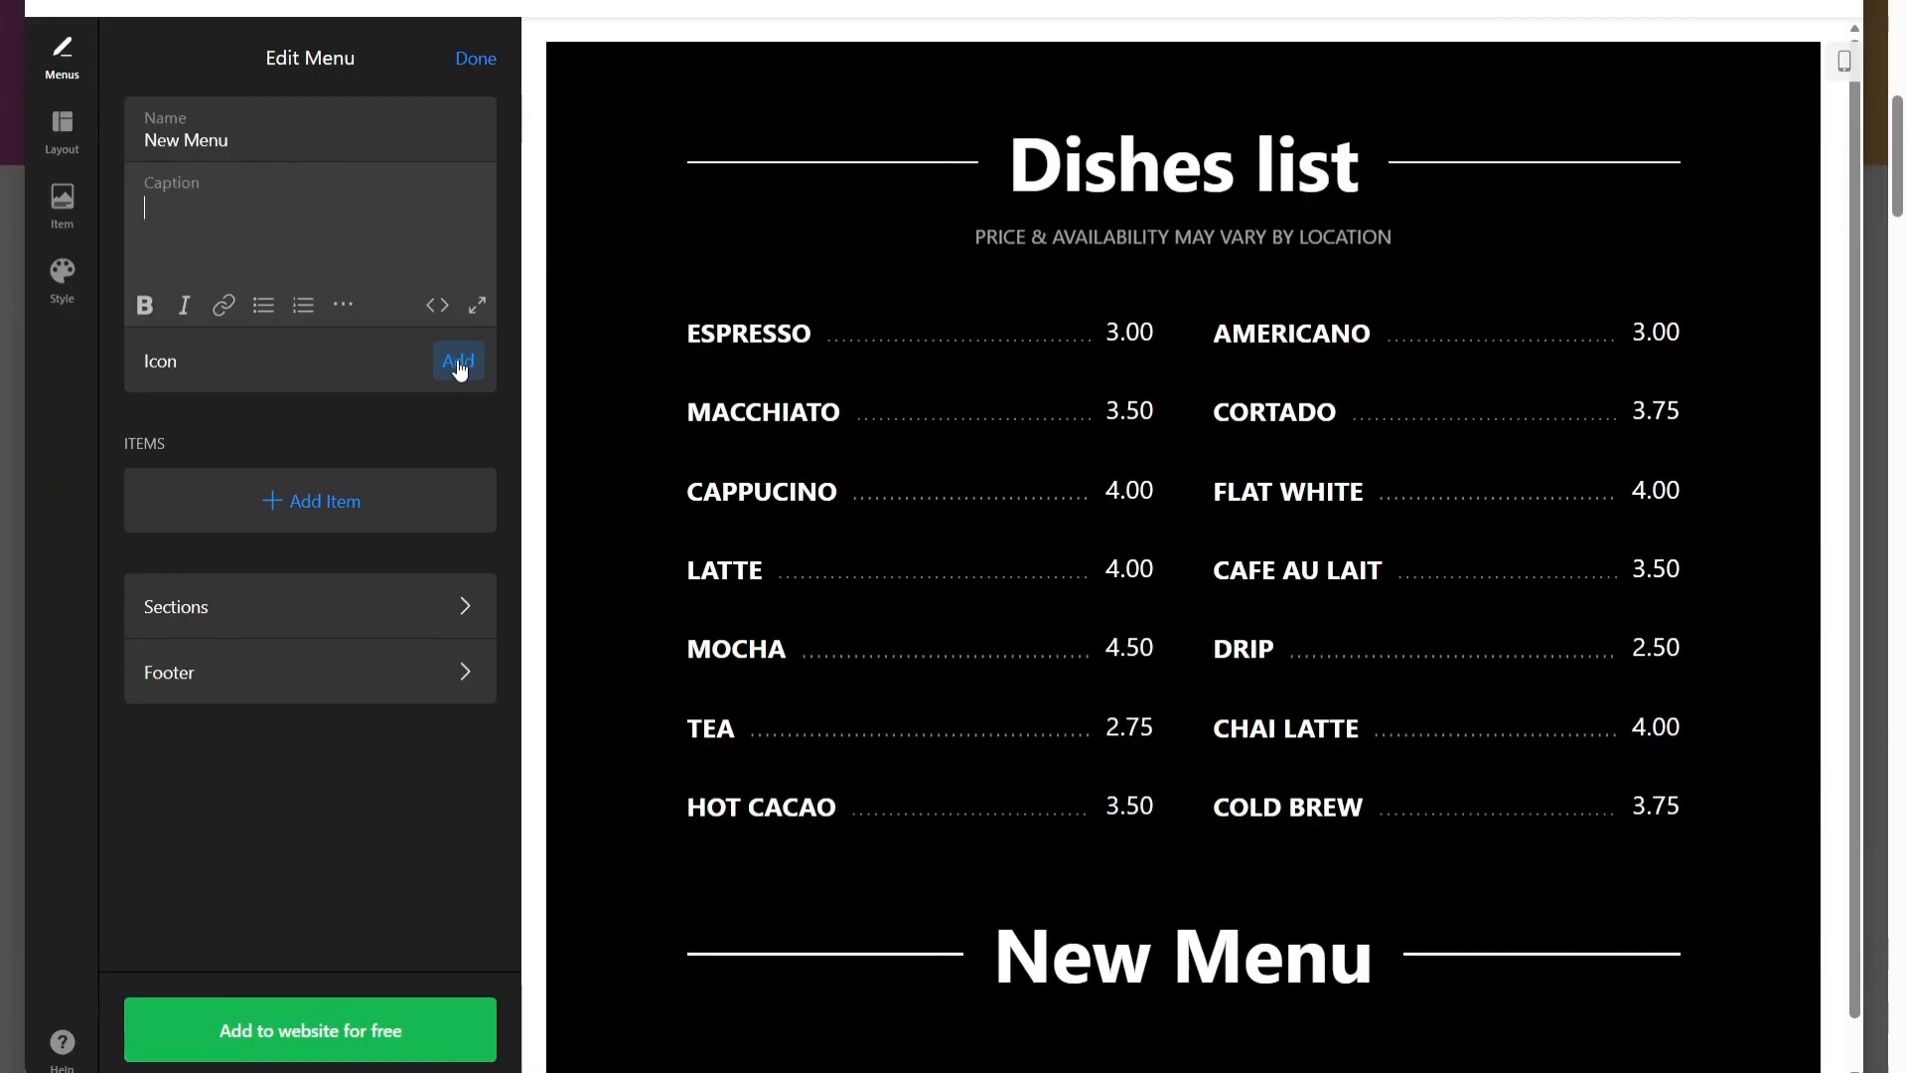
click(359, 493)
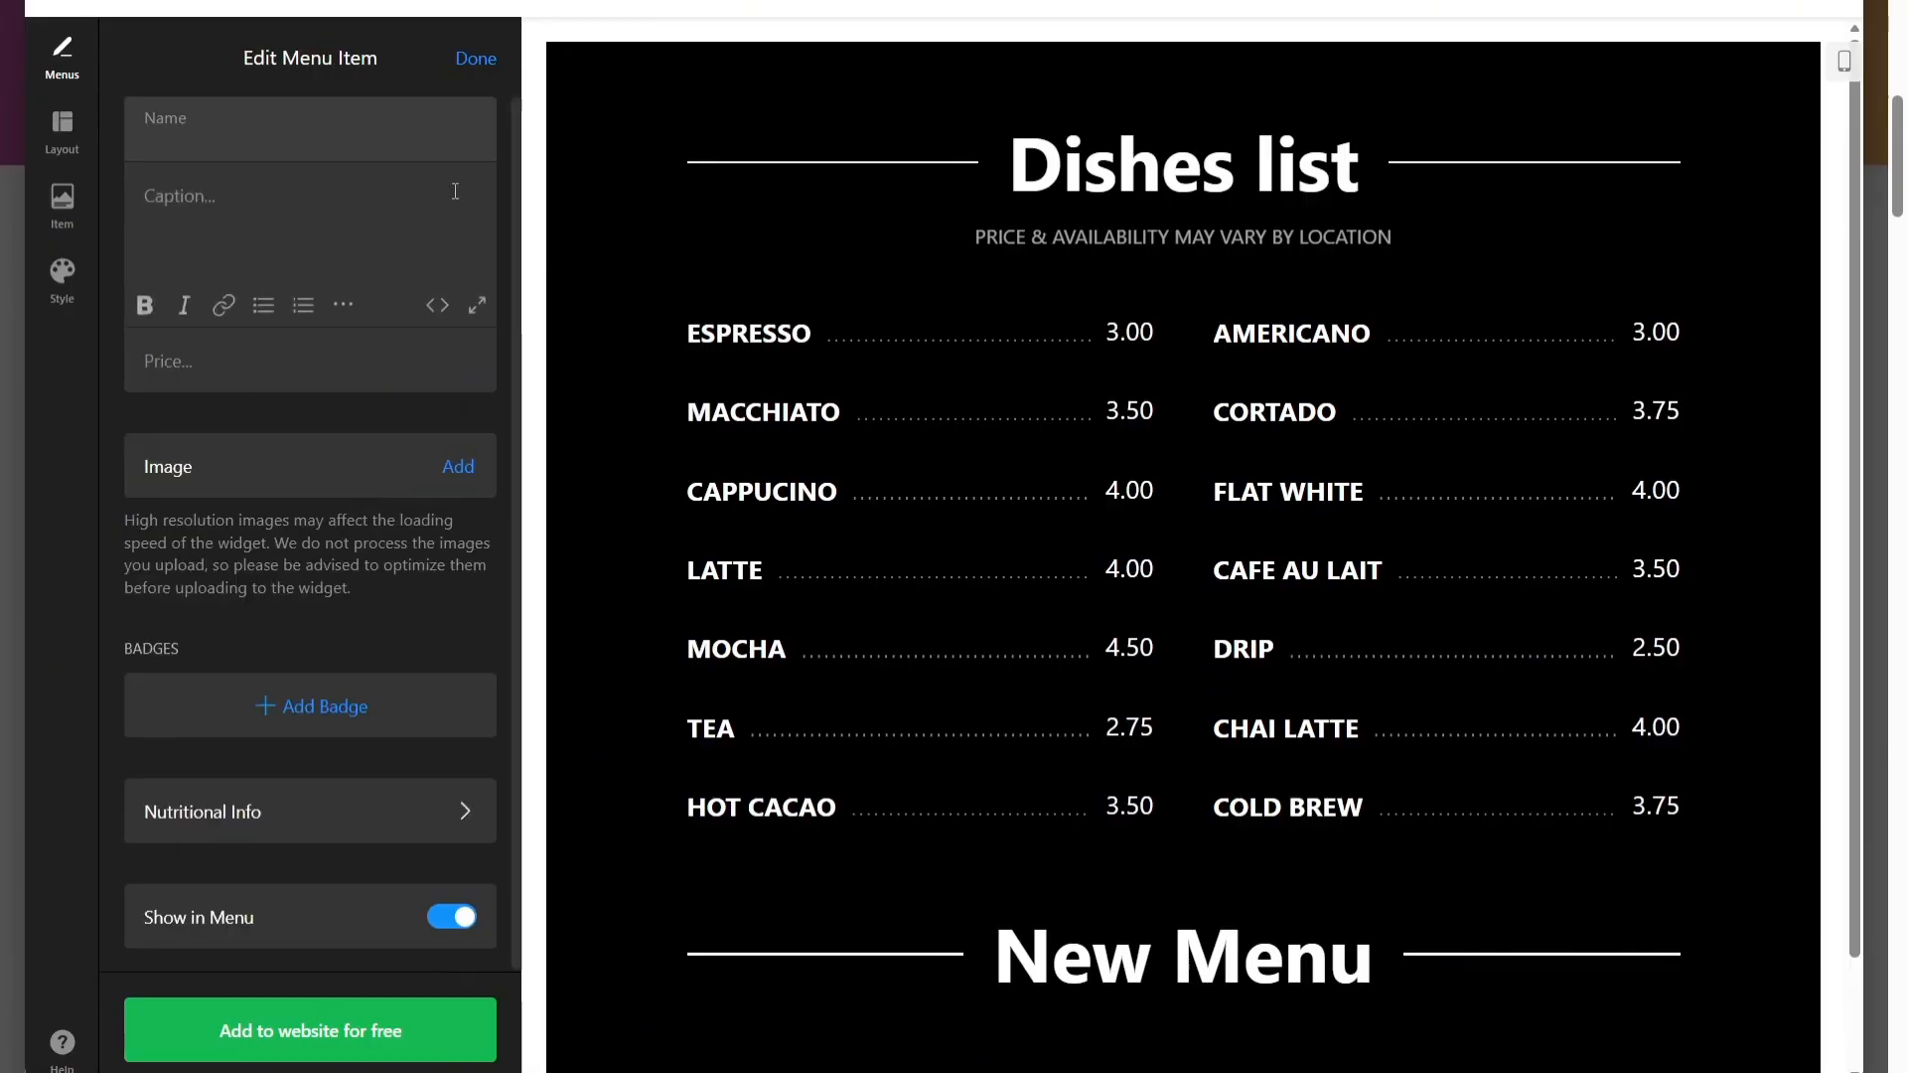
click(192, 222)
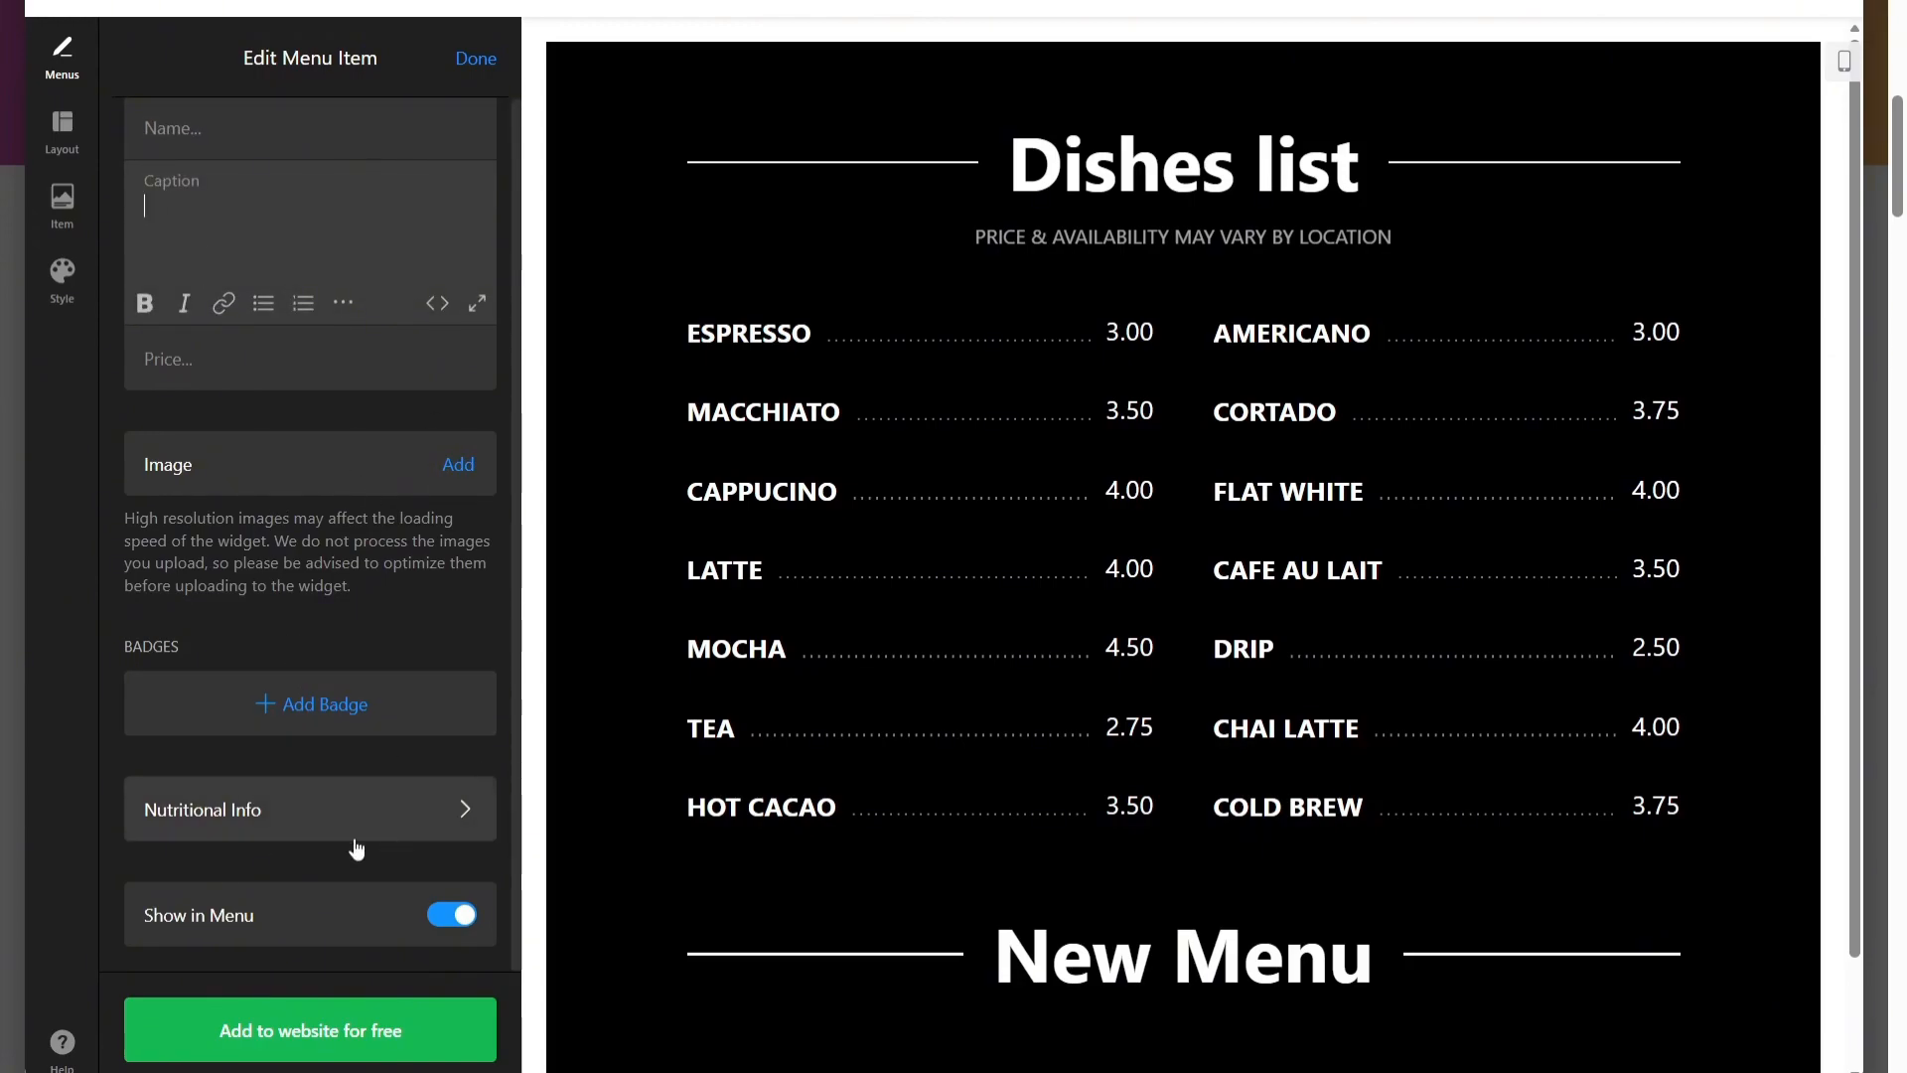
click(465, 808)
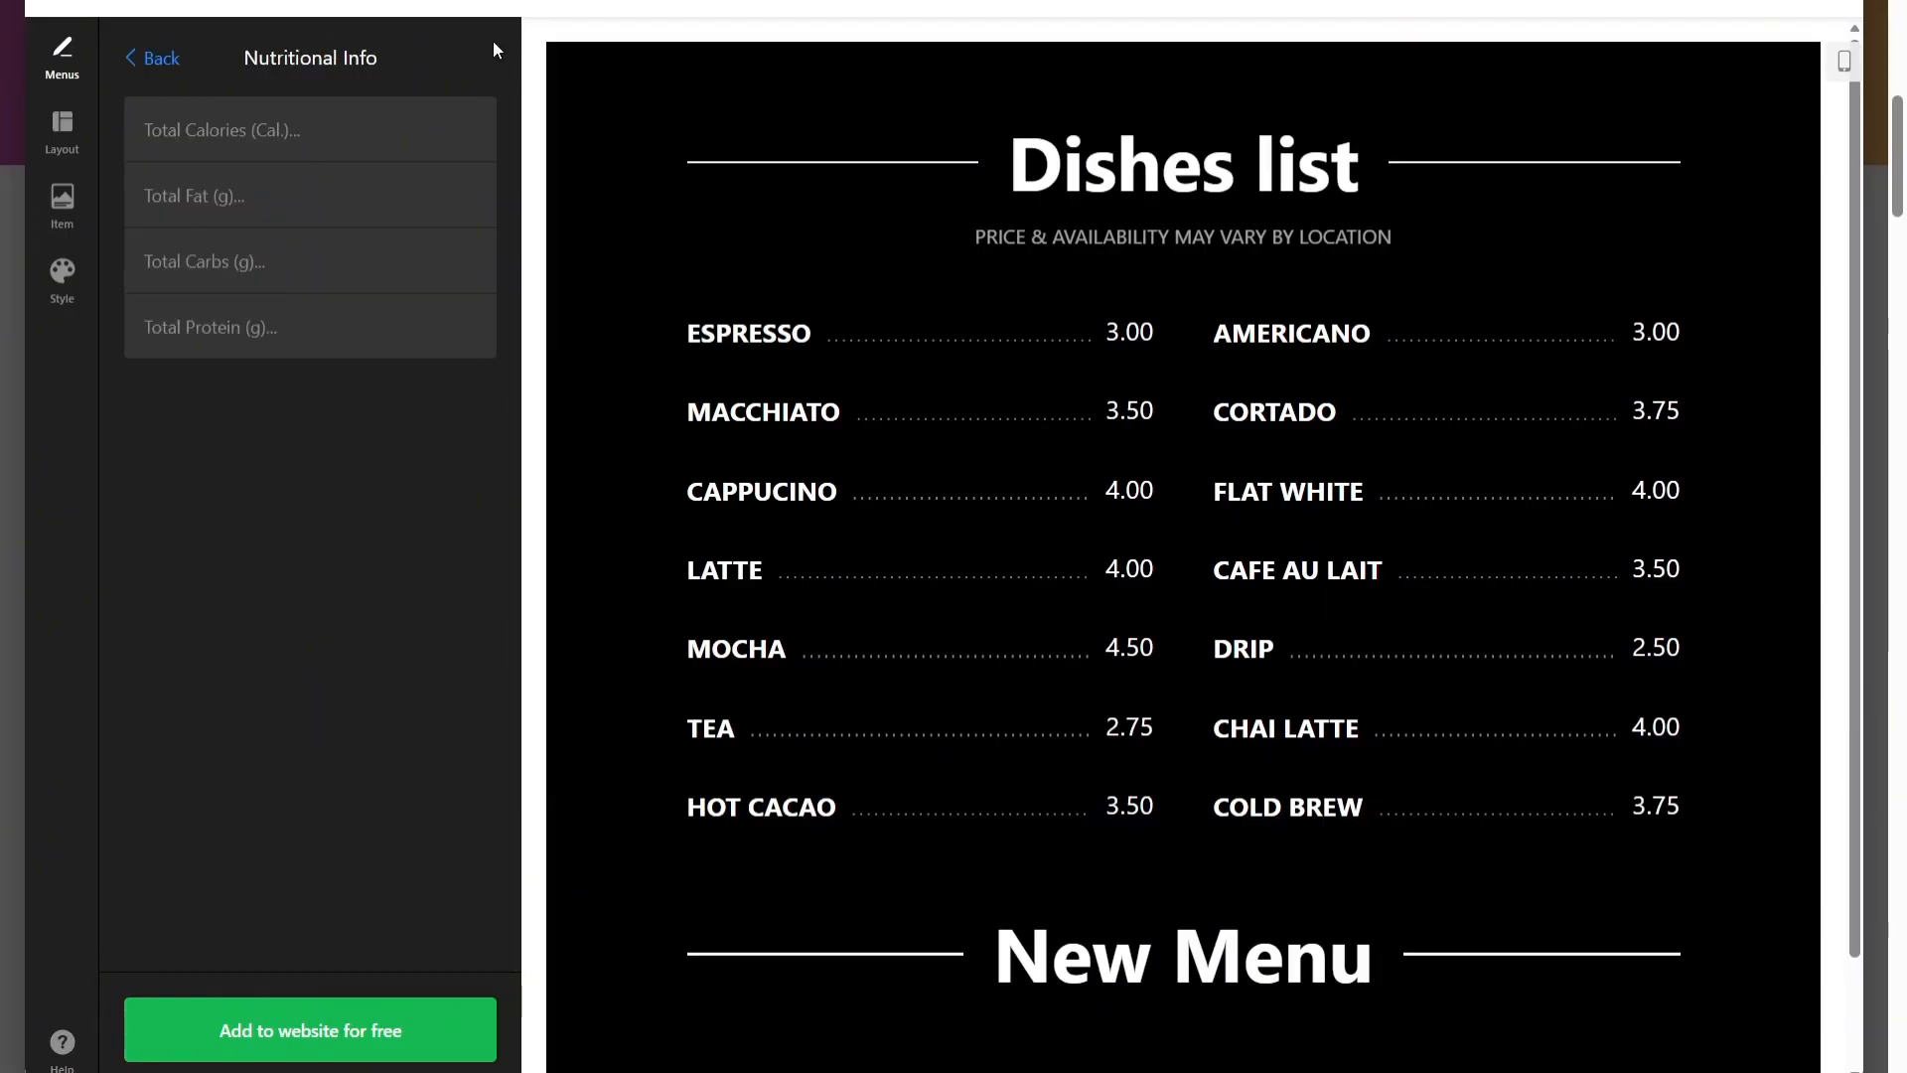
click(159, 60)
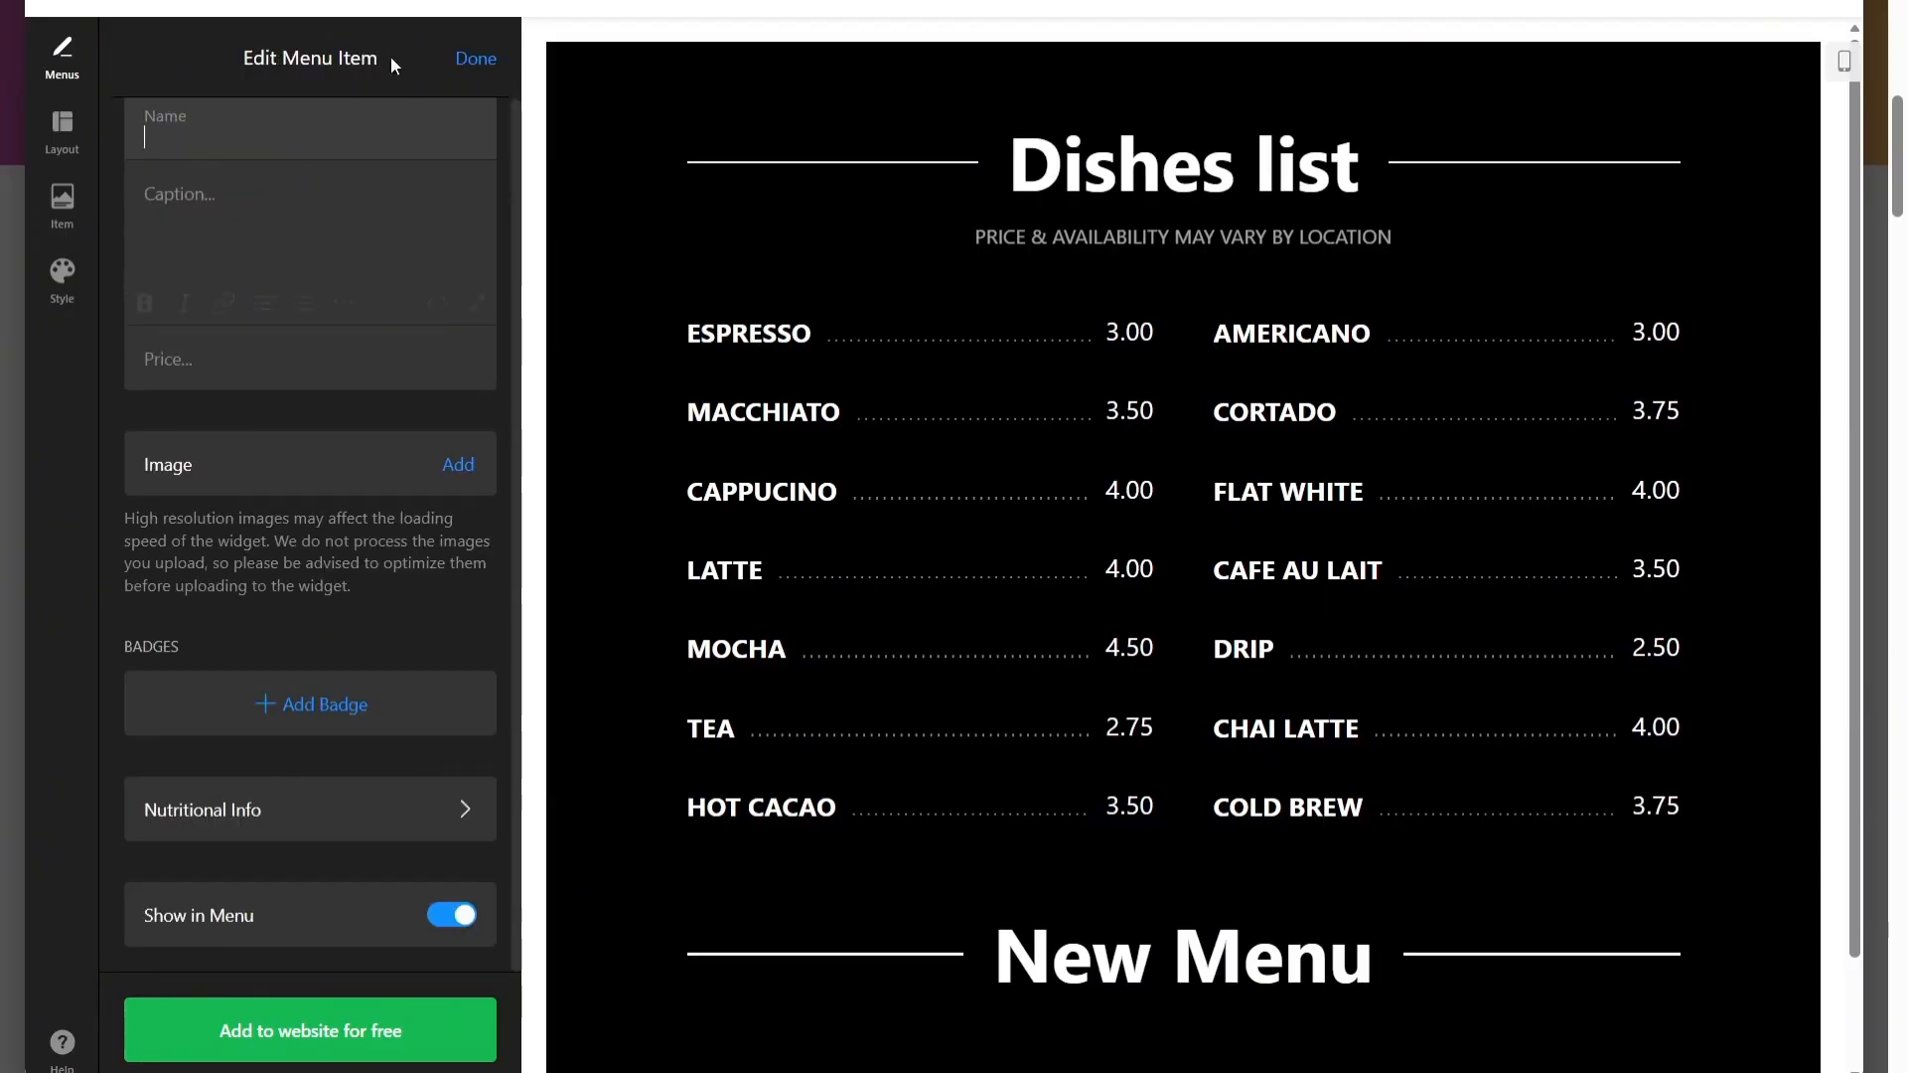
click(471, 59)
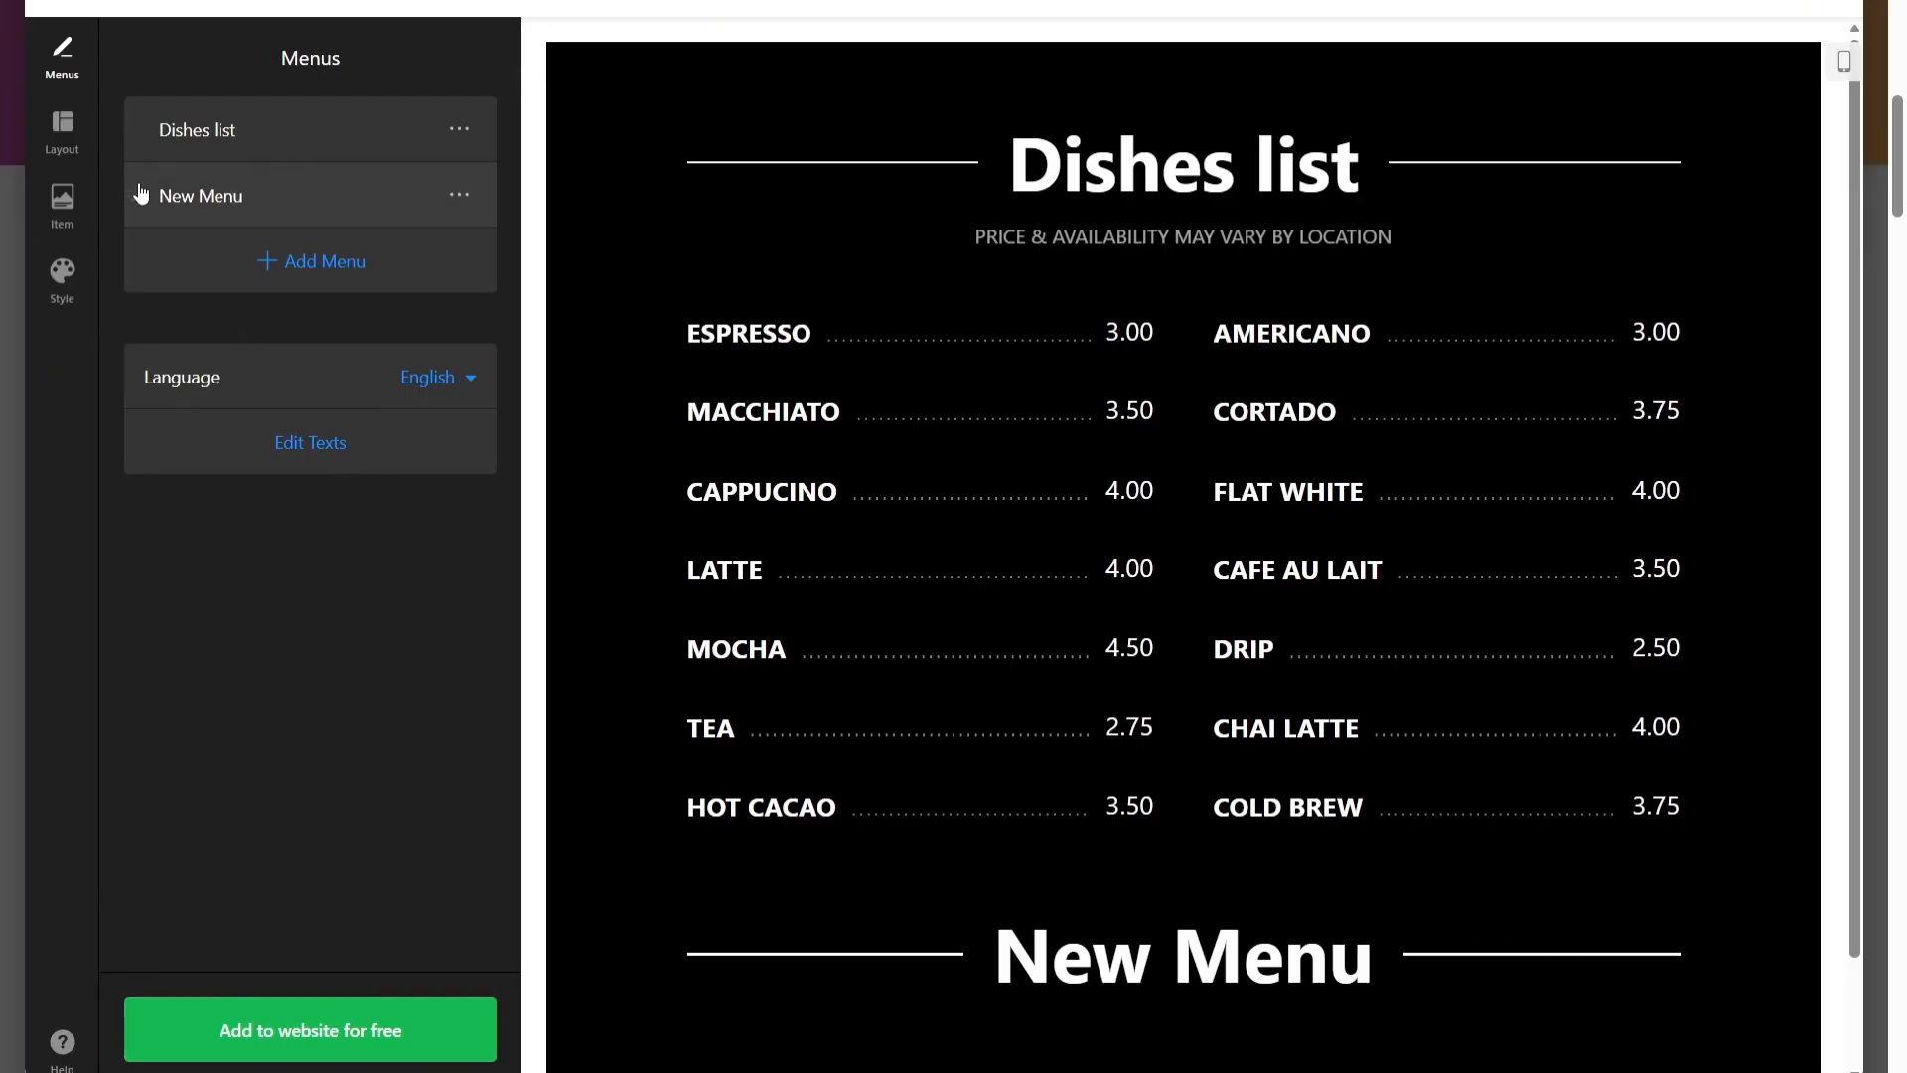
Step: Delete the newly added menu from the widget's menu list
click(460, 196)
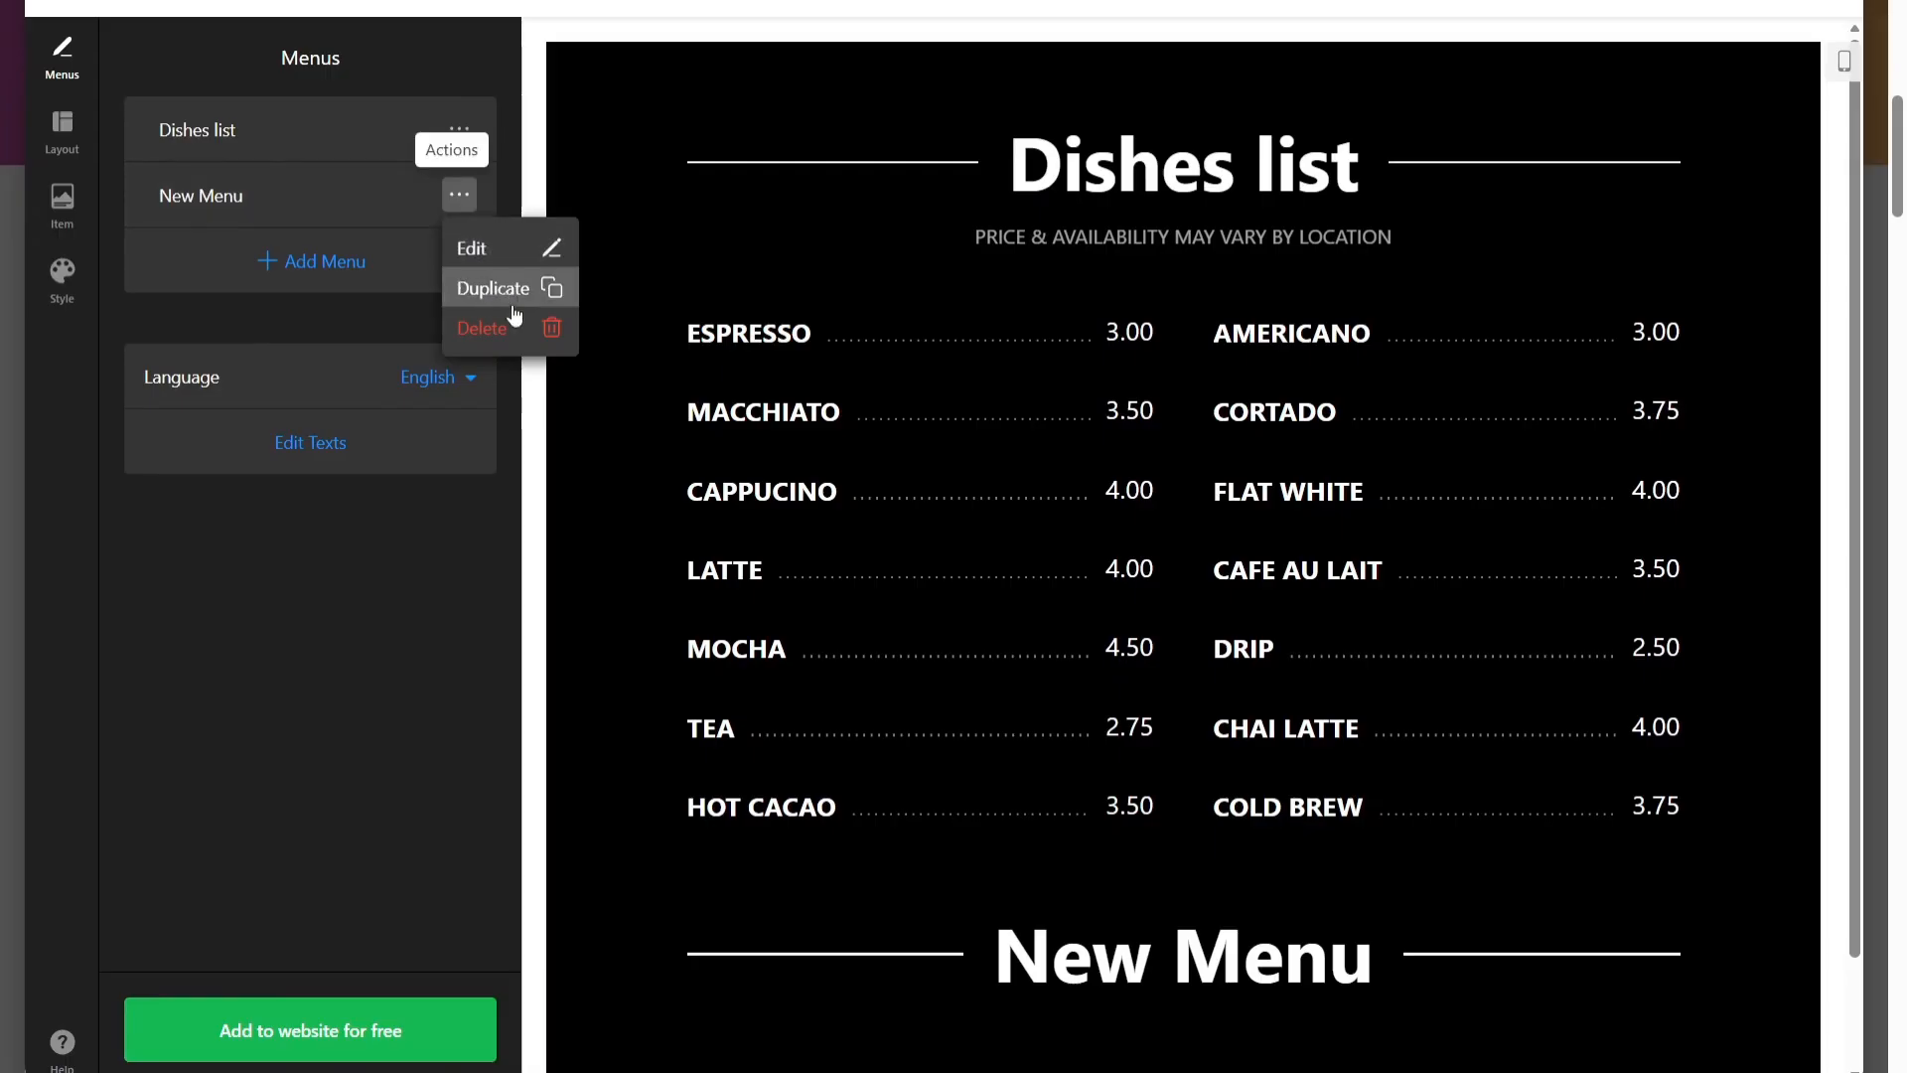
mouse_move(143, 204)
mouse_down()
mouse_move(157, 140)
mouse_move(153, 198)
mouse_up()
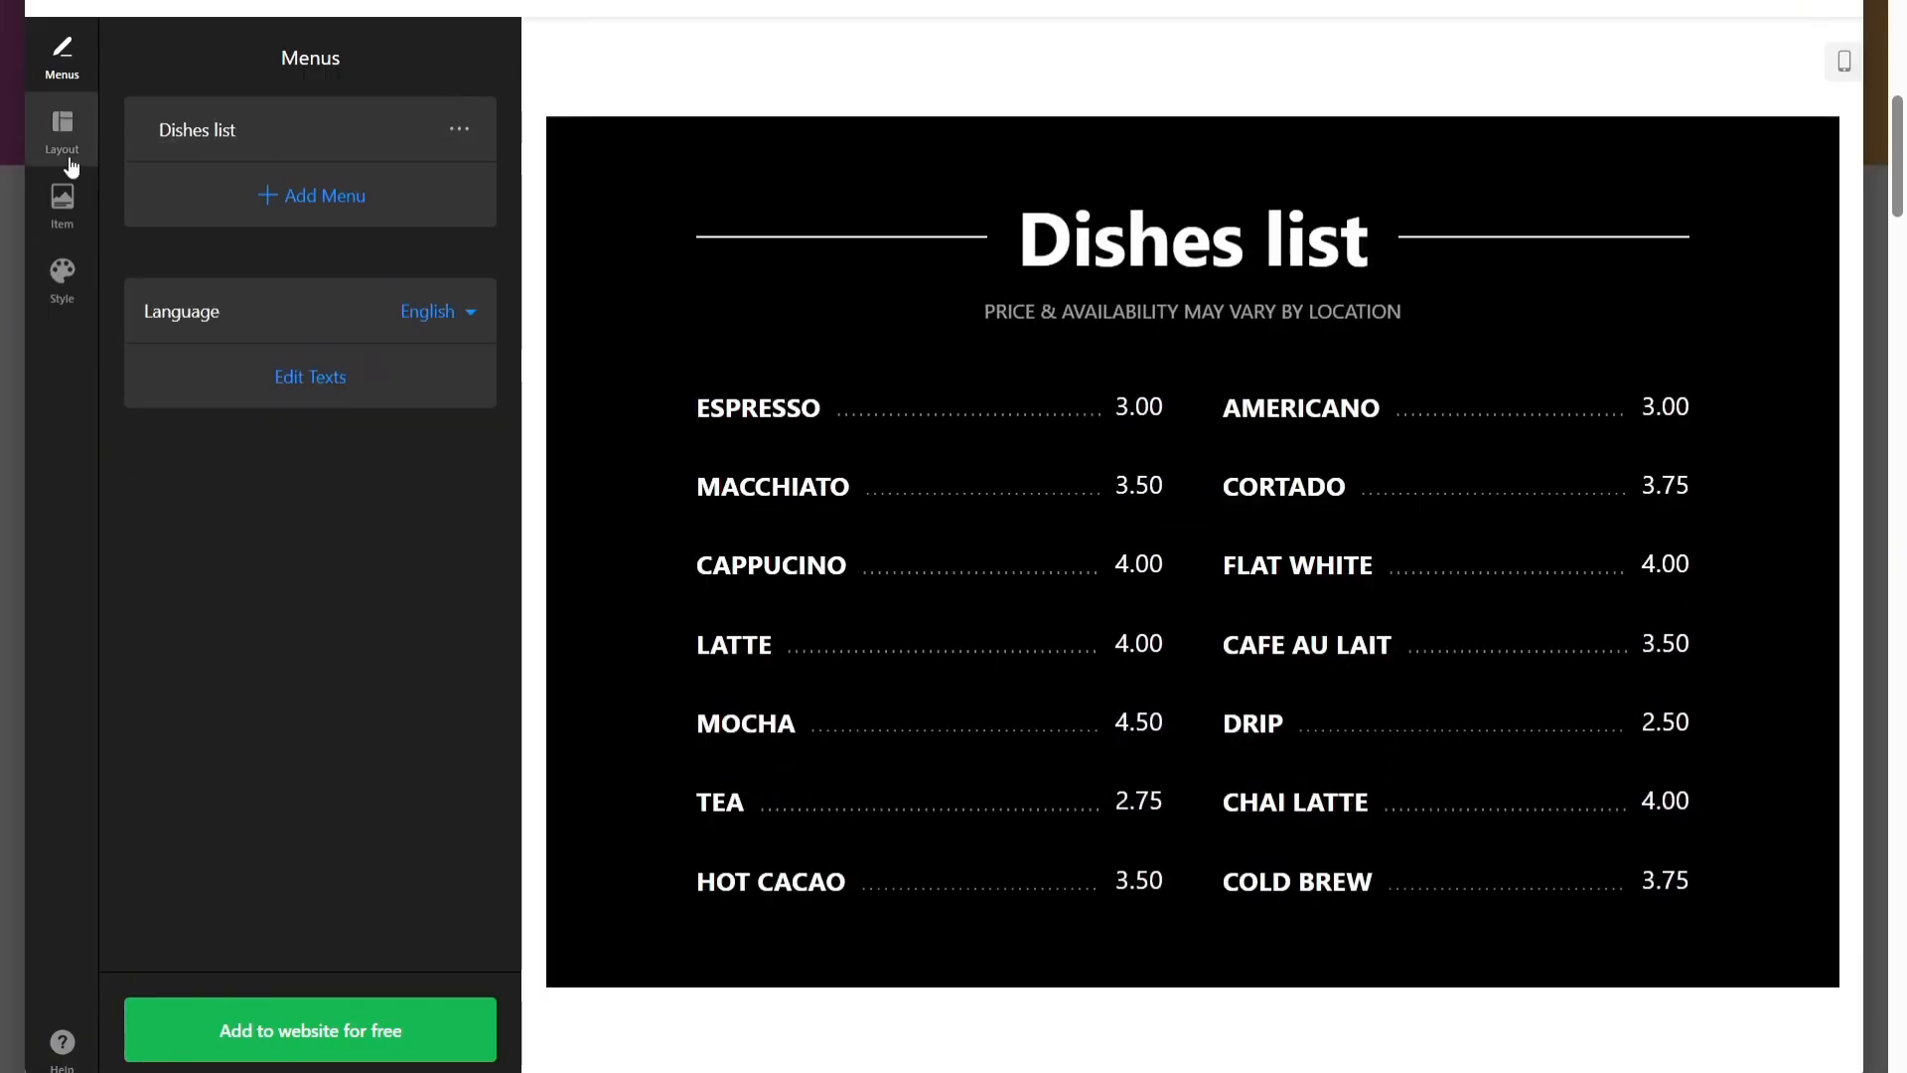
Step: Look through the widget's layout settings and try switching off the menu icon
click(71, 165)
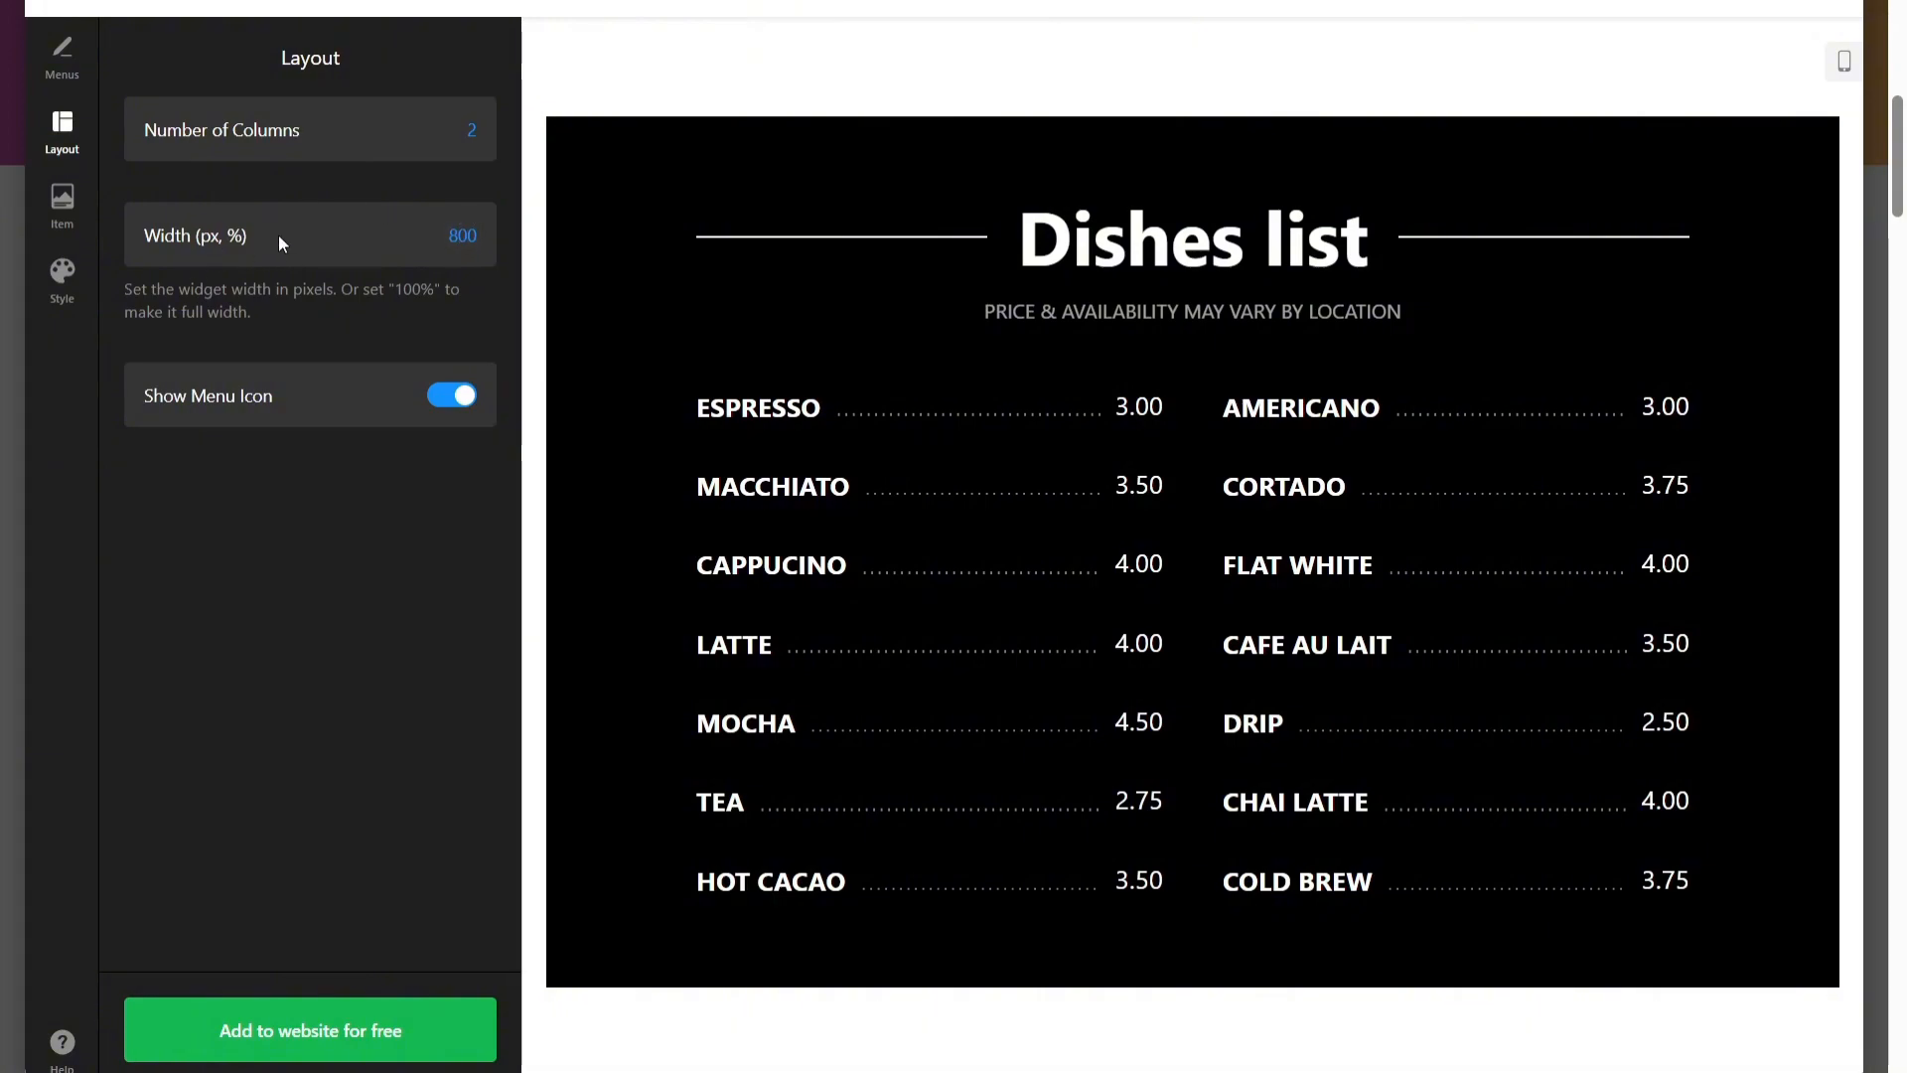
click(434, 398)
click(440, 399)
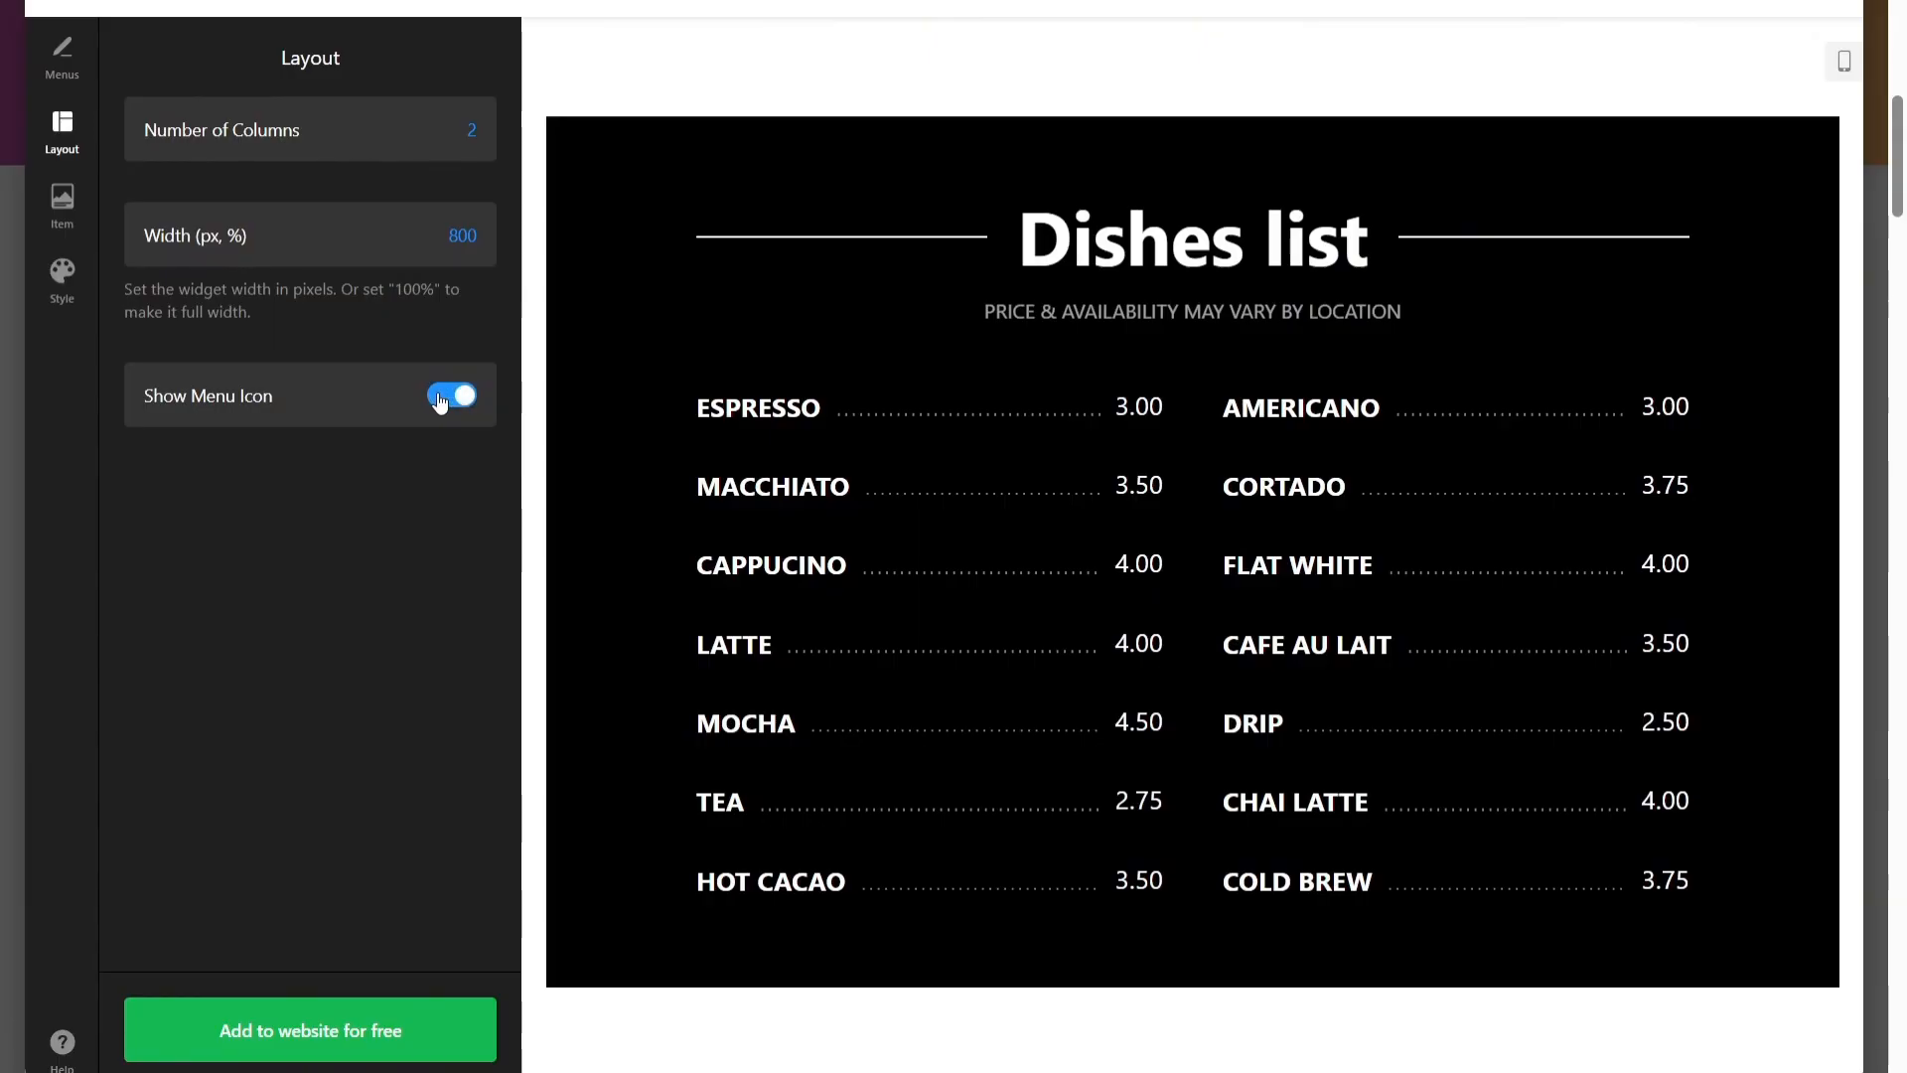
Step: Try the alternative item layouts for the menu items and return to the first one
click(61, 200)
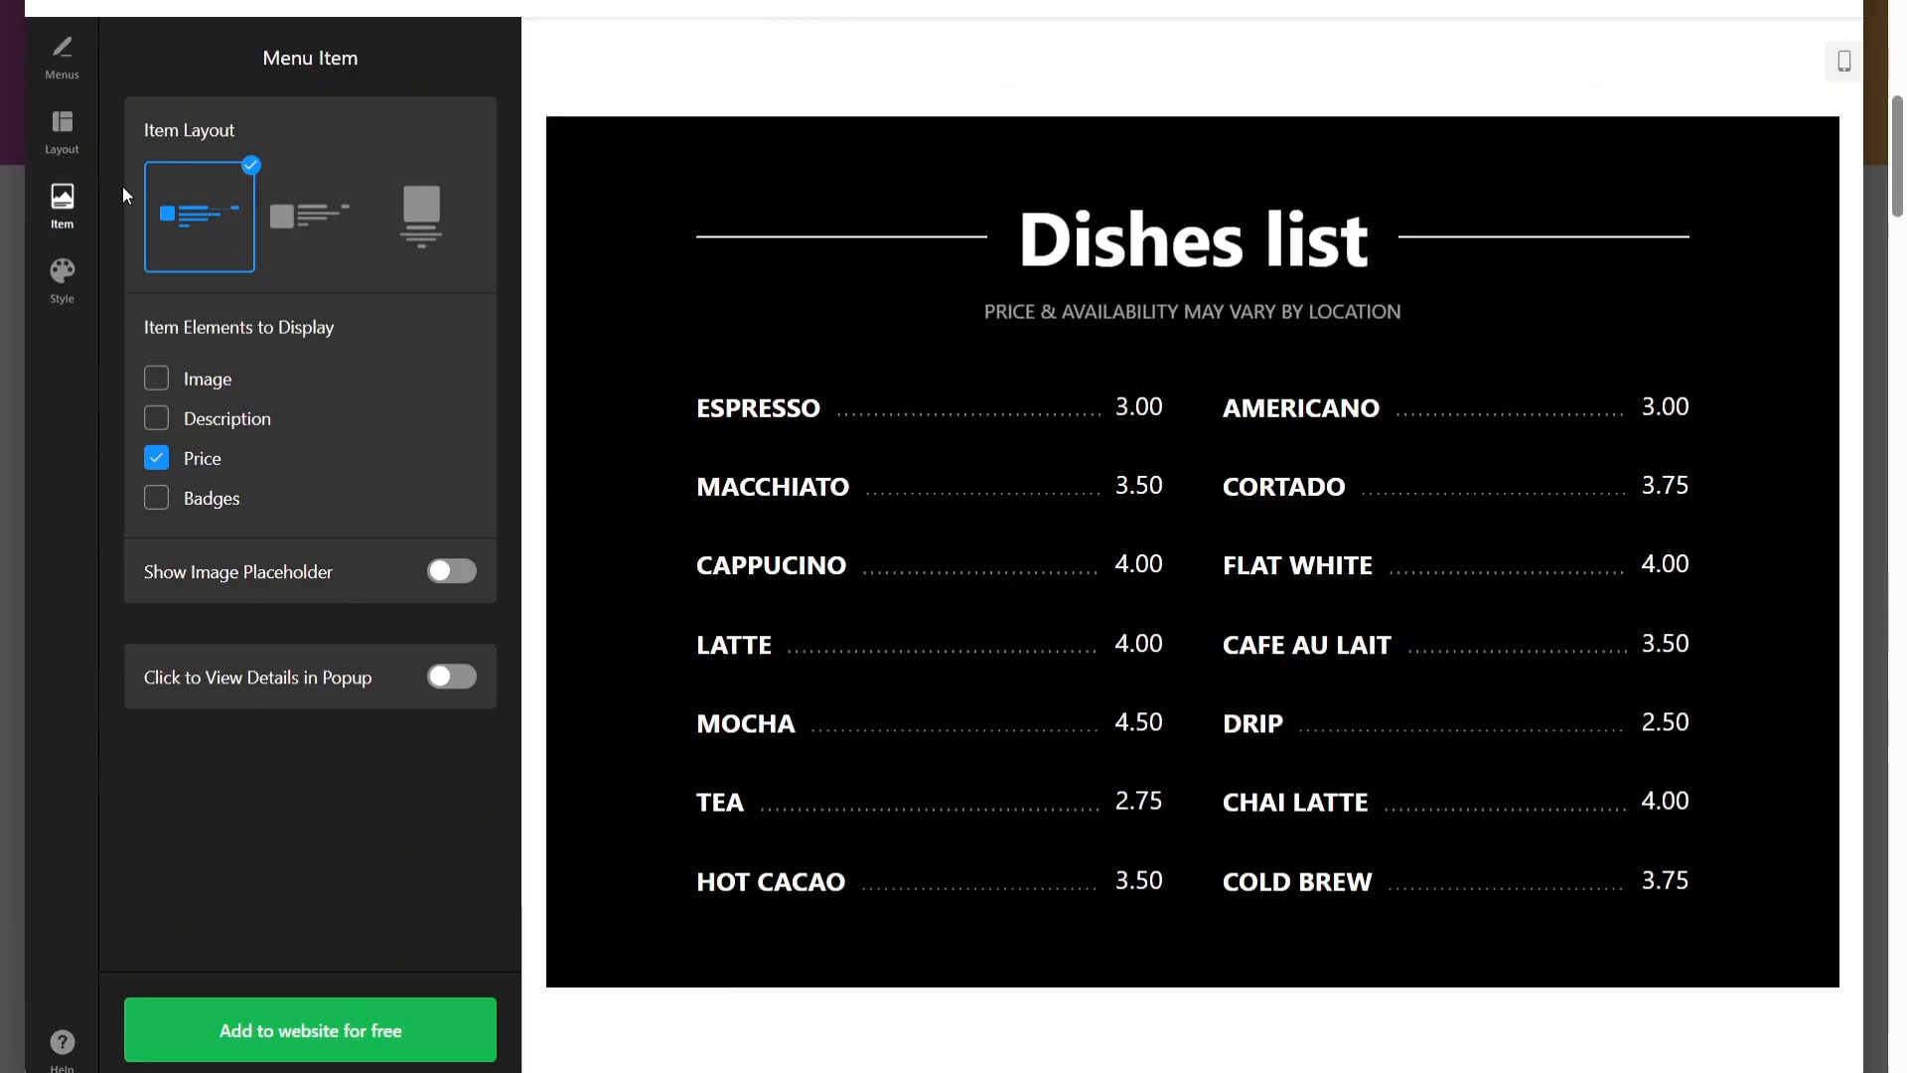
click(294, 203)
click(410, 202)
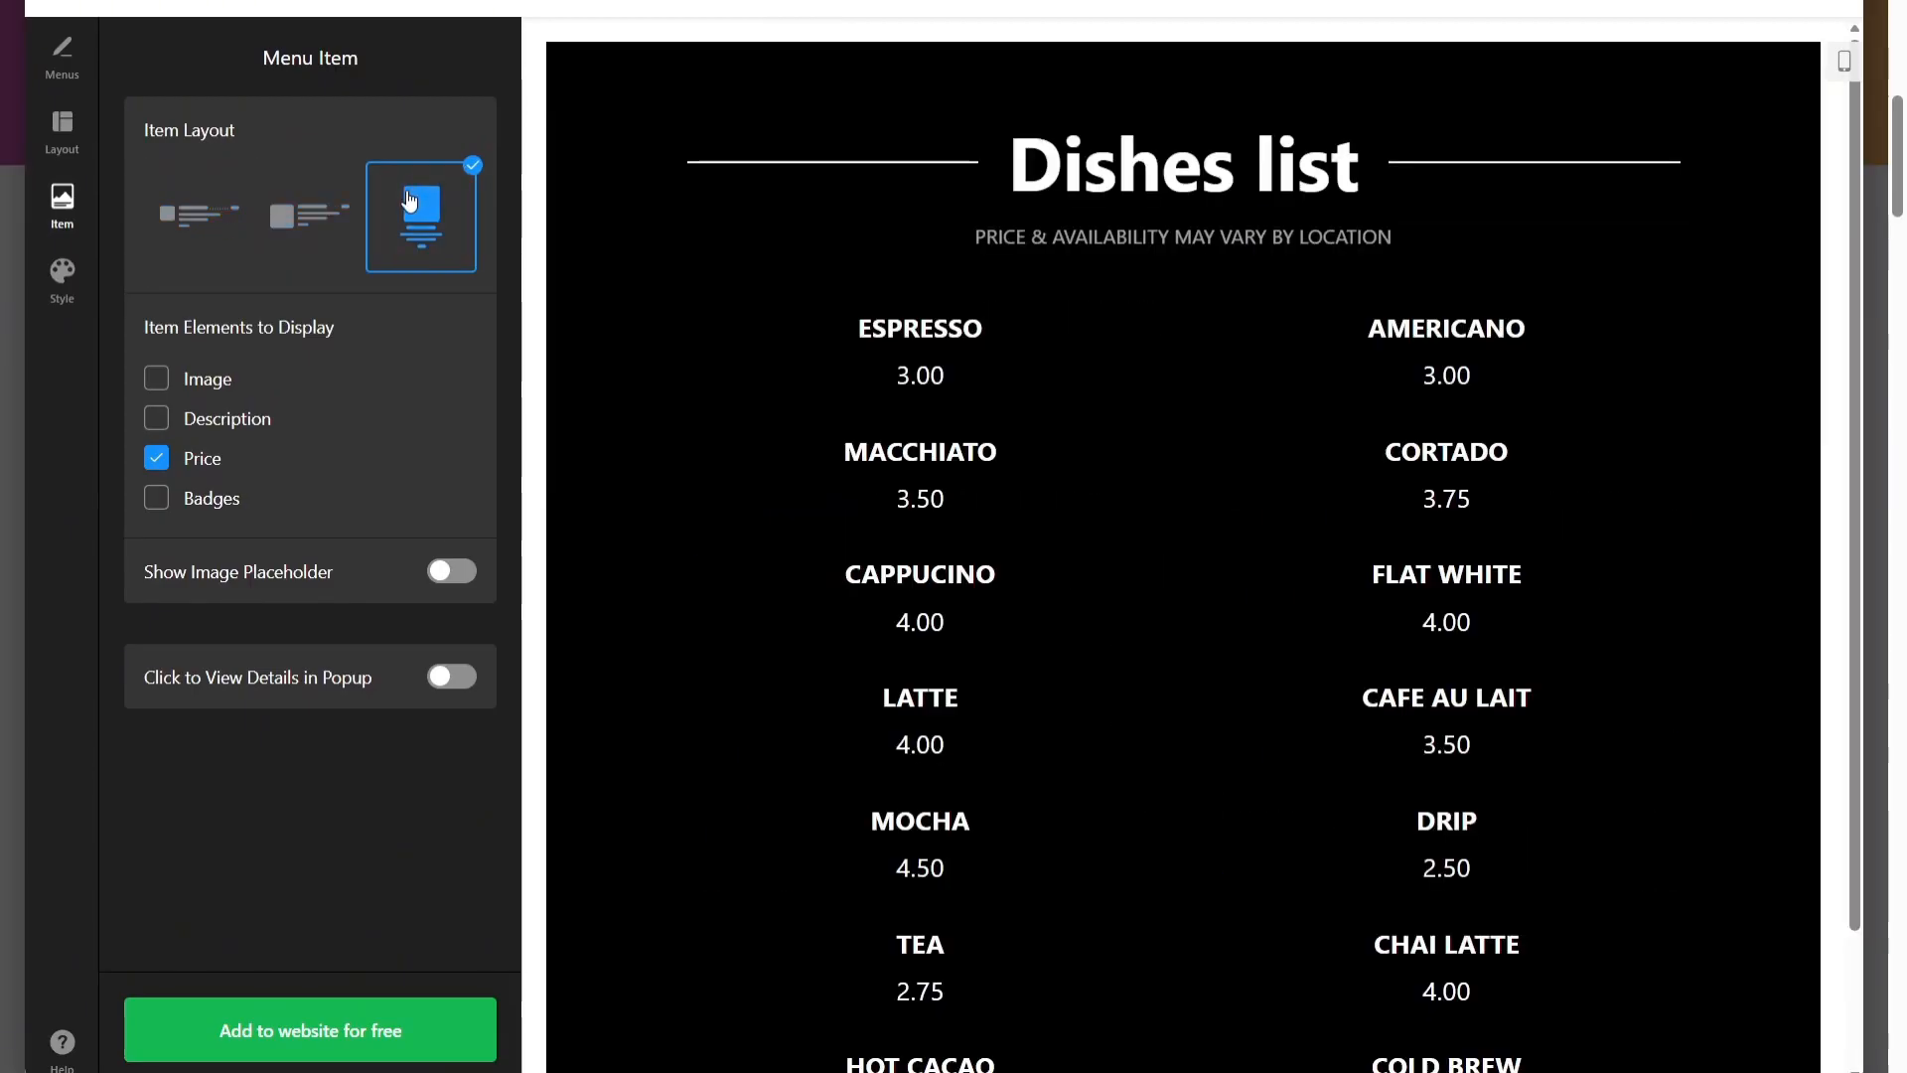
click(188, 246)
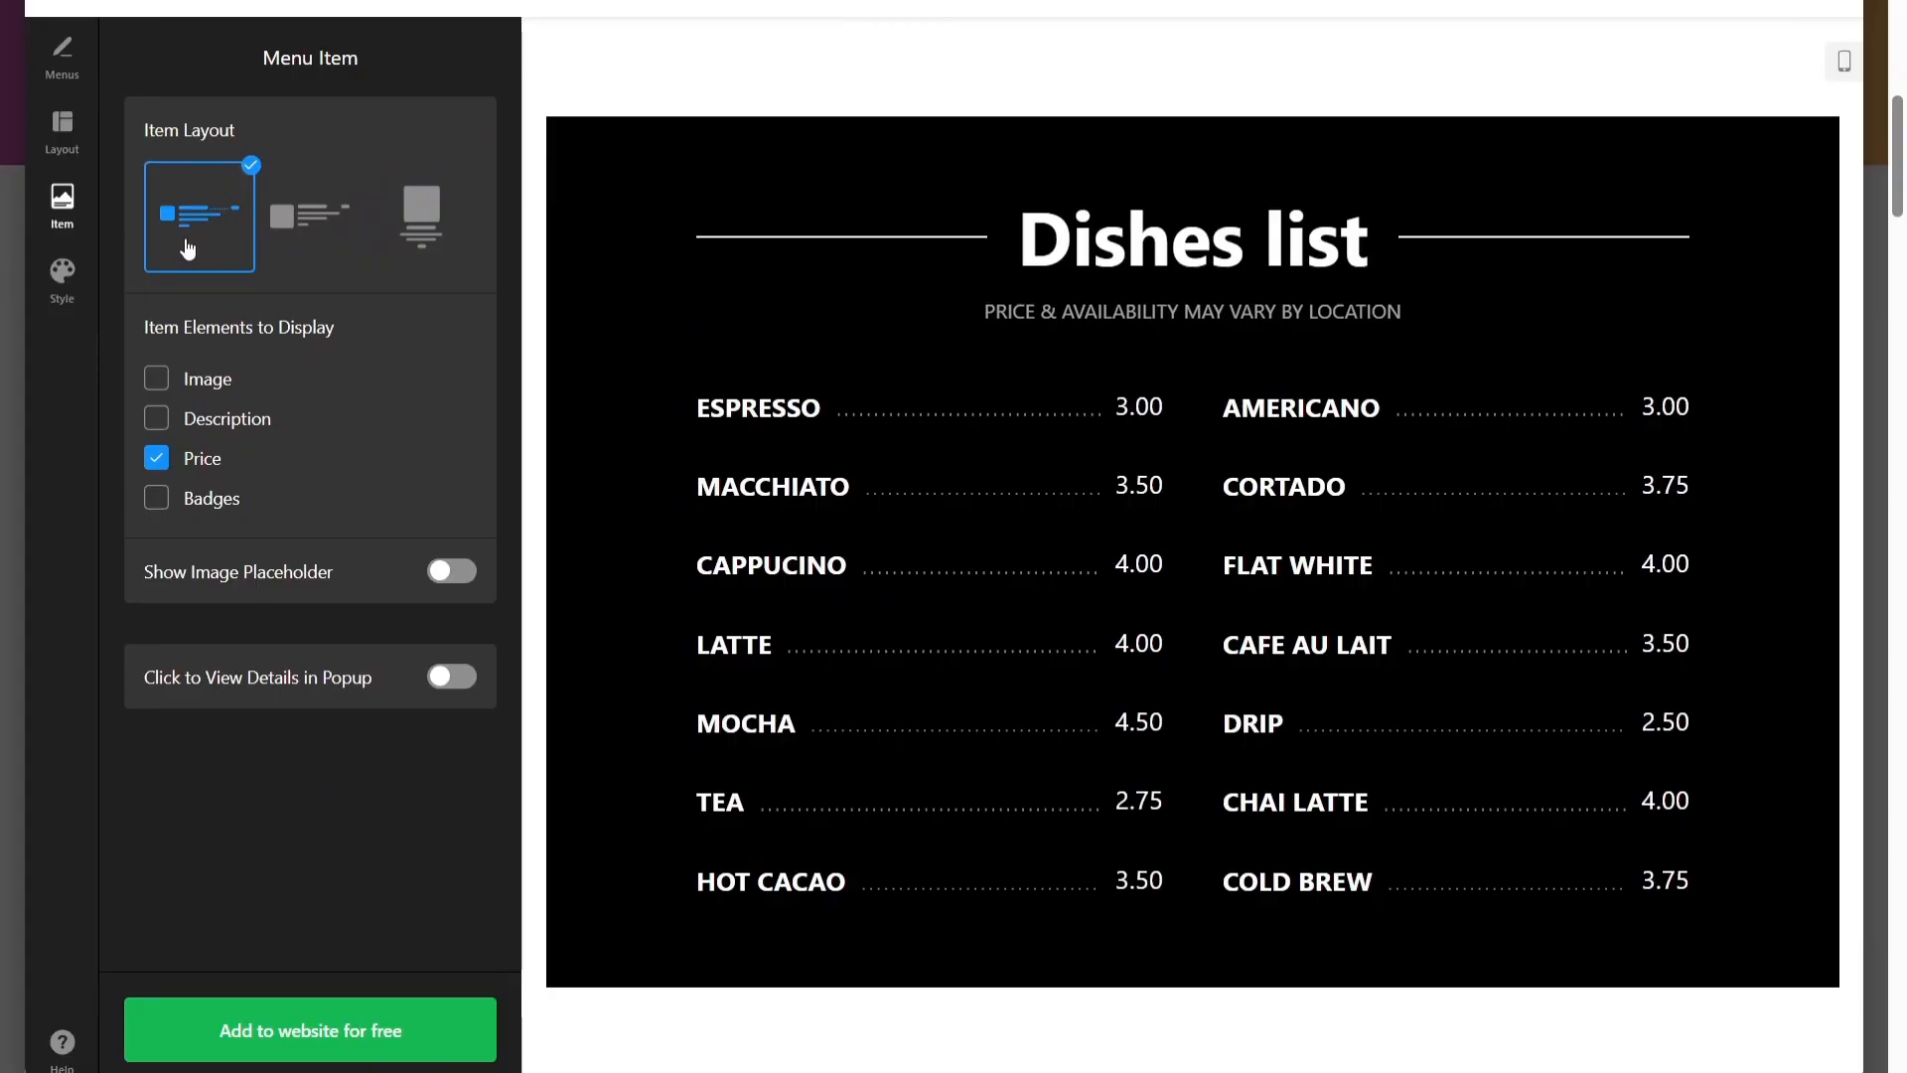
Step: Try displaying the image, description and badges on the menu items, and try the image placeholder
click(160, 378)
click(156, 417)
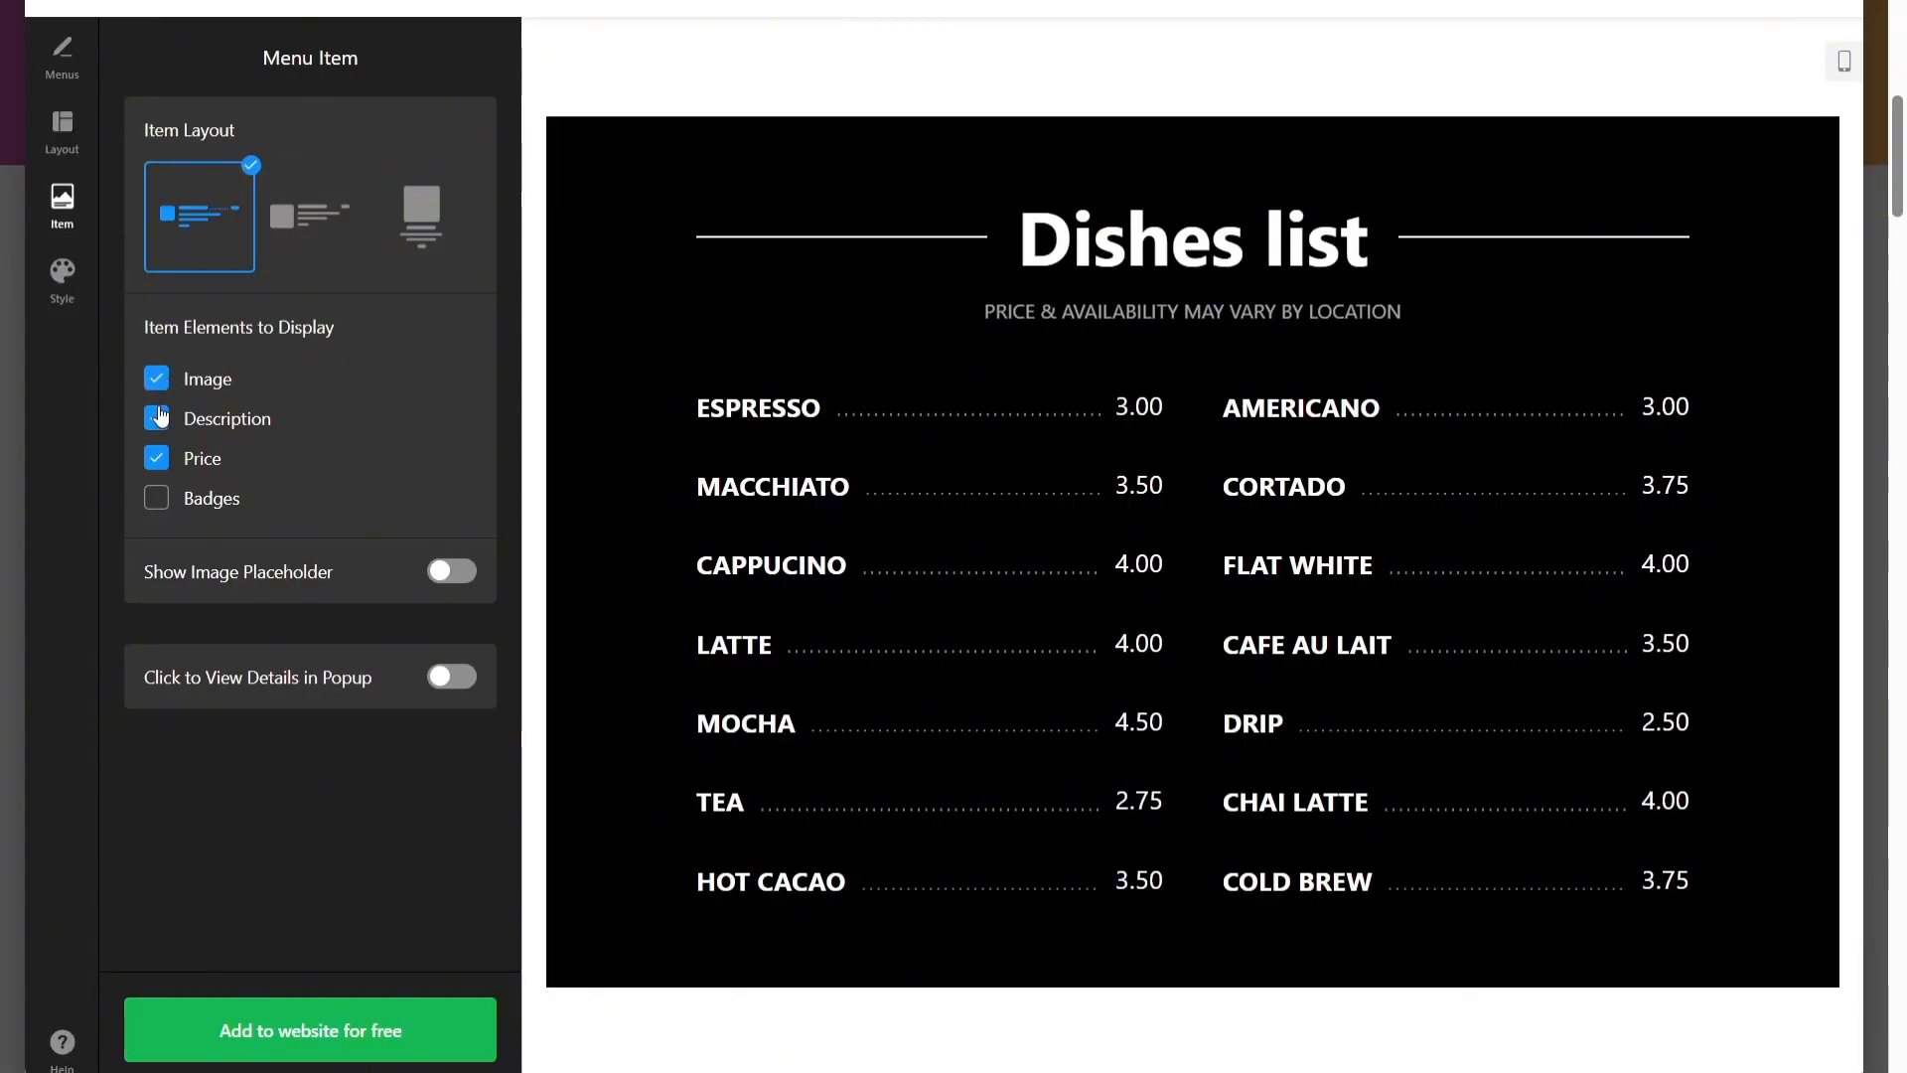
click(159, 499)
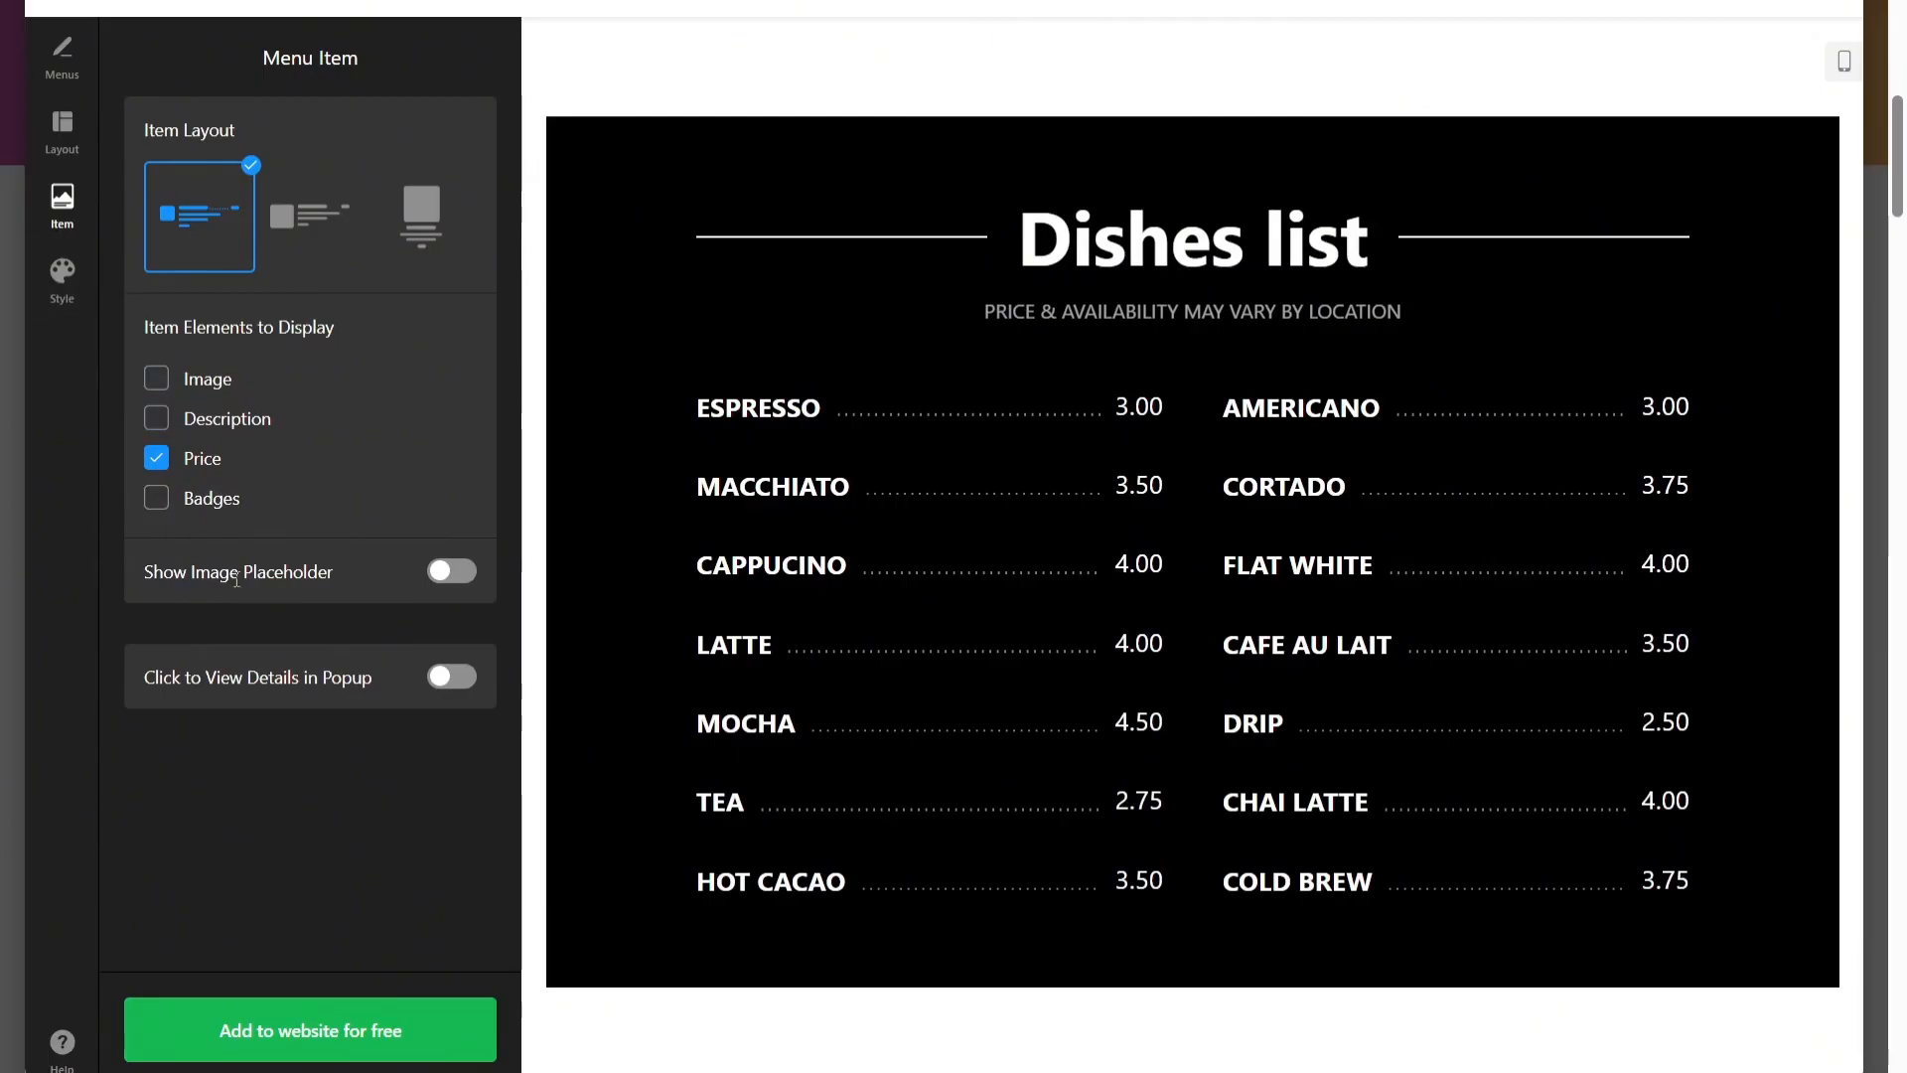
click(452, 584)
click(452, 572)
Step: Enable viewing item details in a popup and check the popup of the Espresso item
click(452, 676)
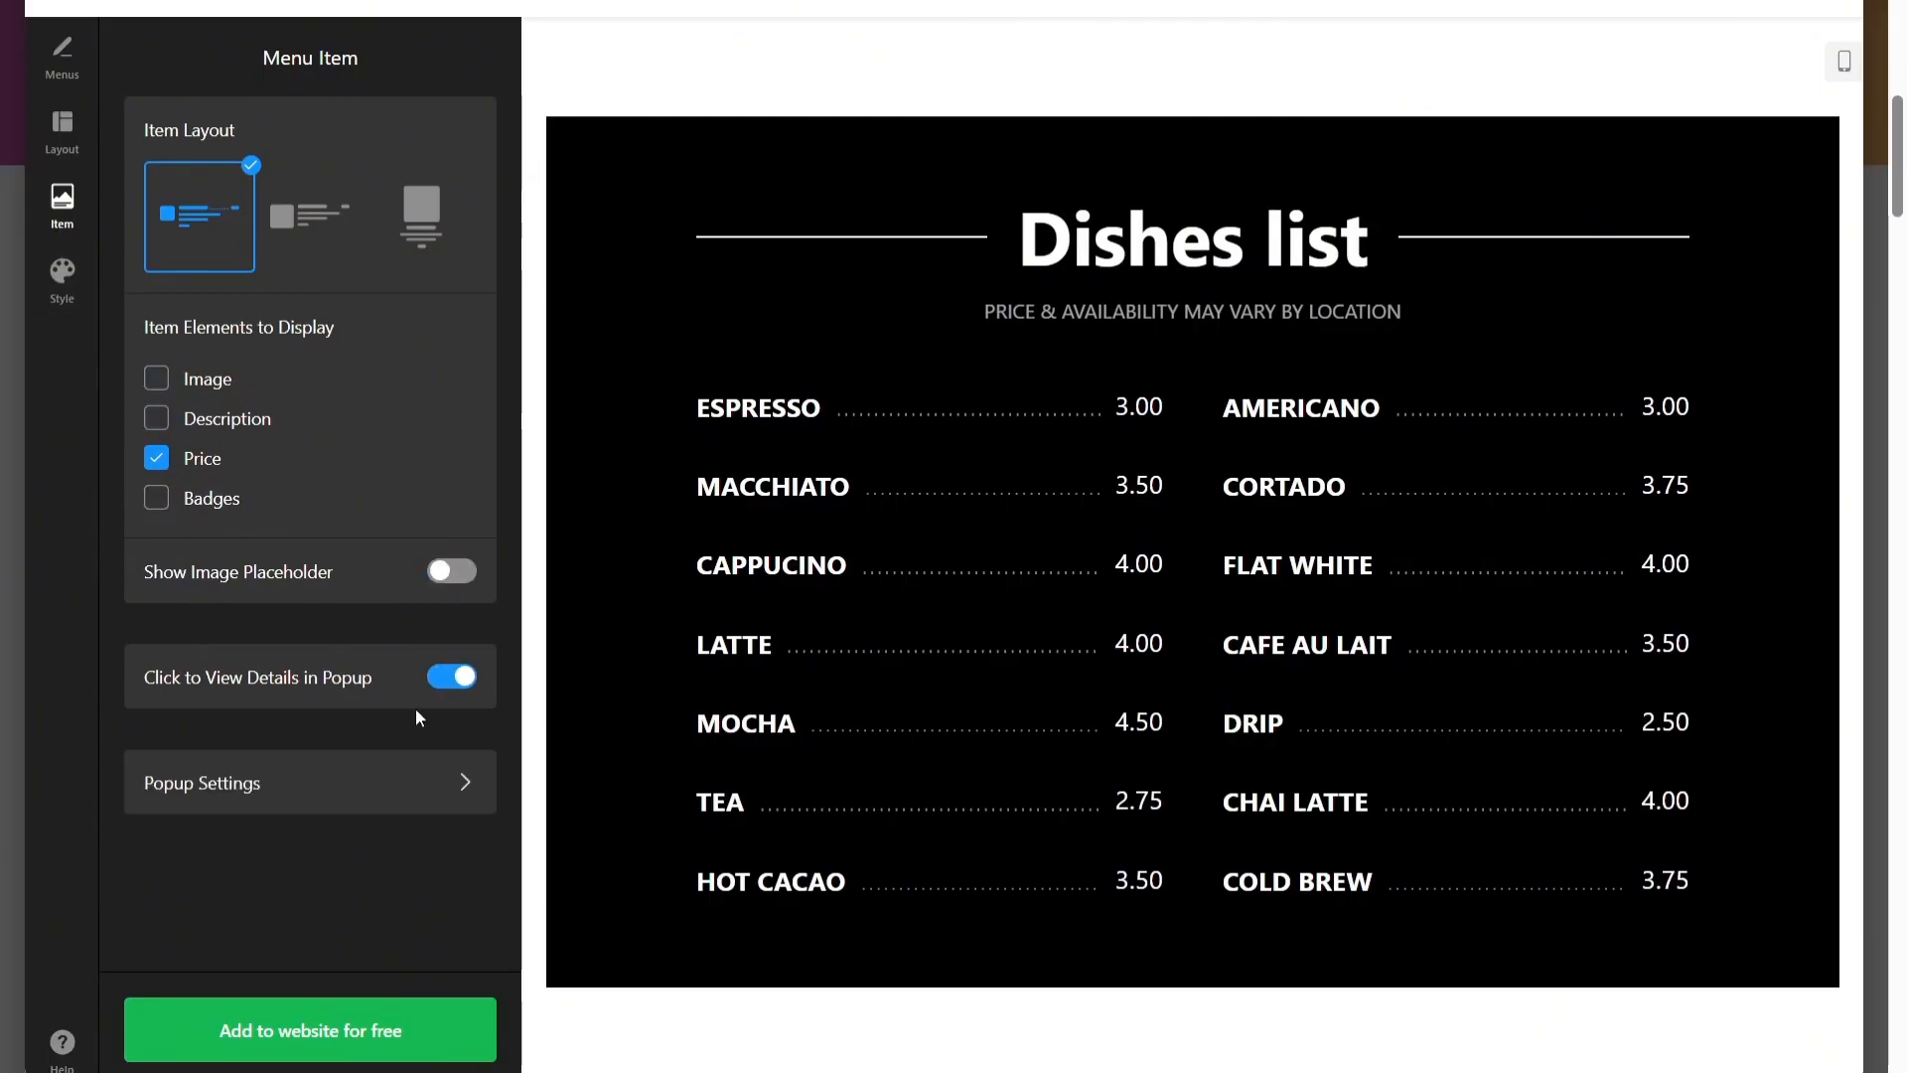
click(802, 415)
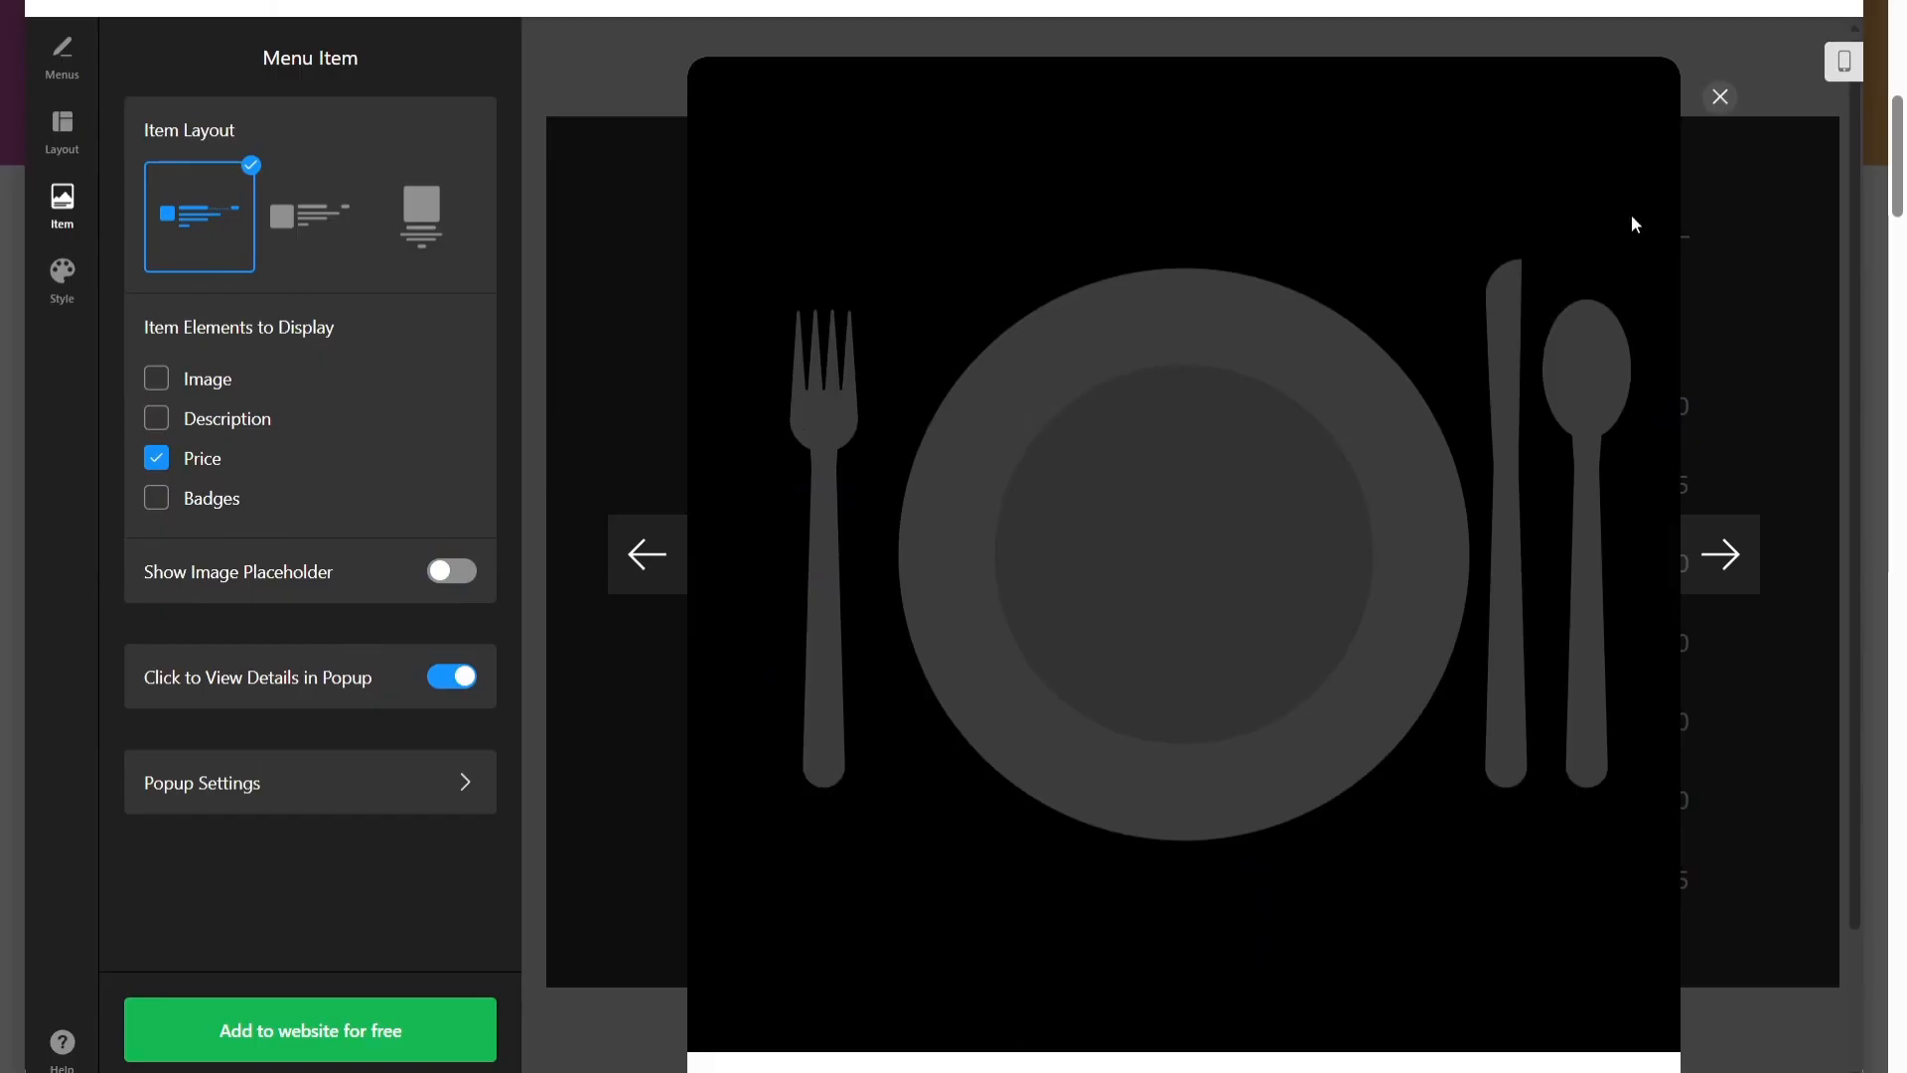
click(1721, 96)
Step: Try the Dark and Custom color schemes and set the widget's color scheme to Light
click(61, 271)
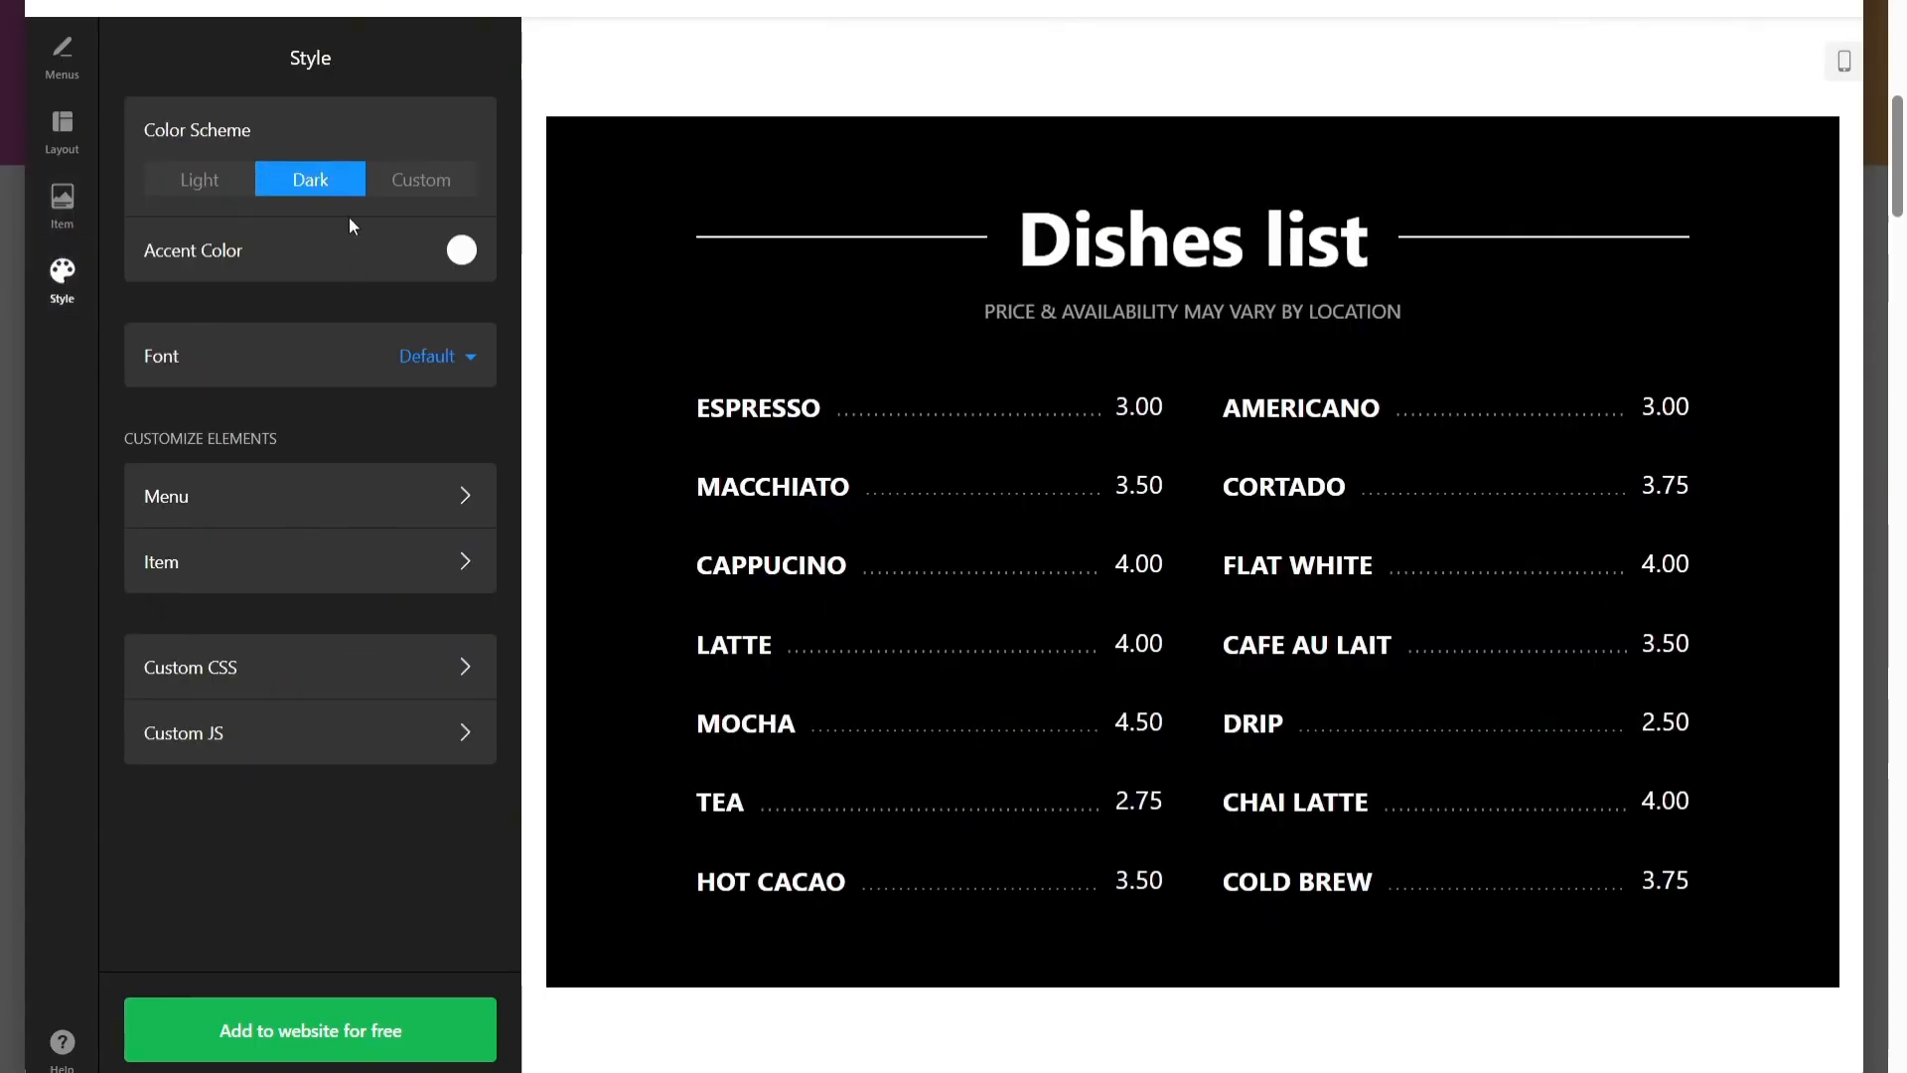
click(189, 180)
click(347, 181)
click(437, 176)
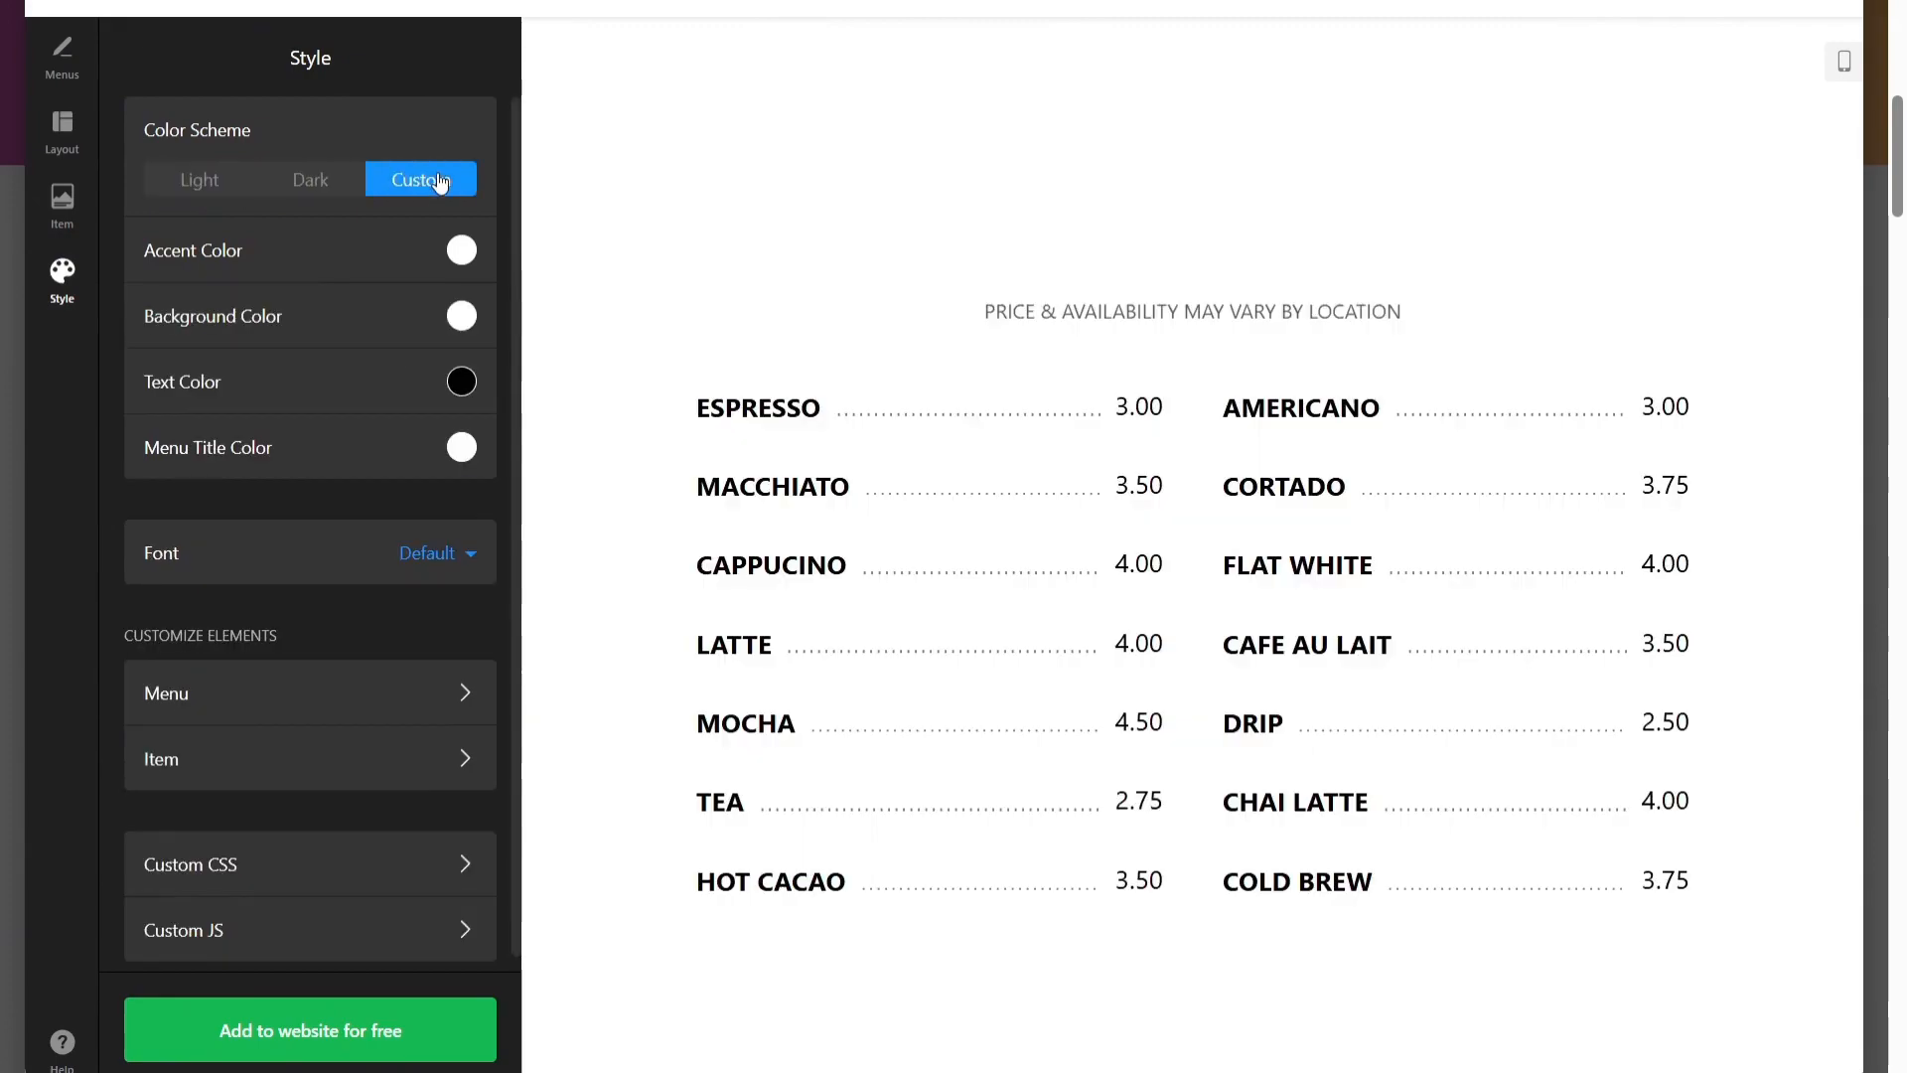
click(198, 179)
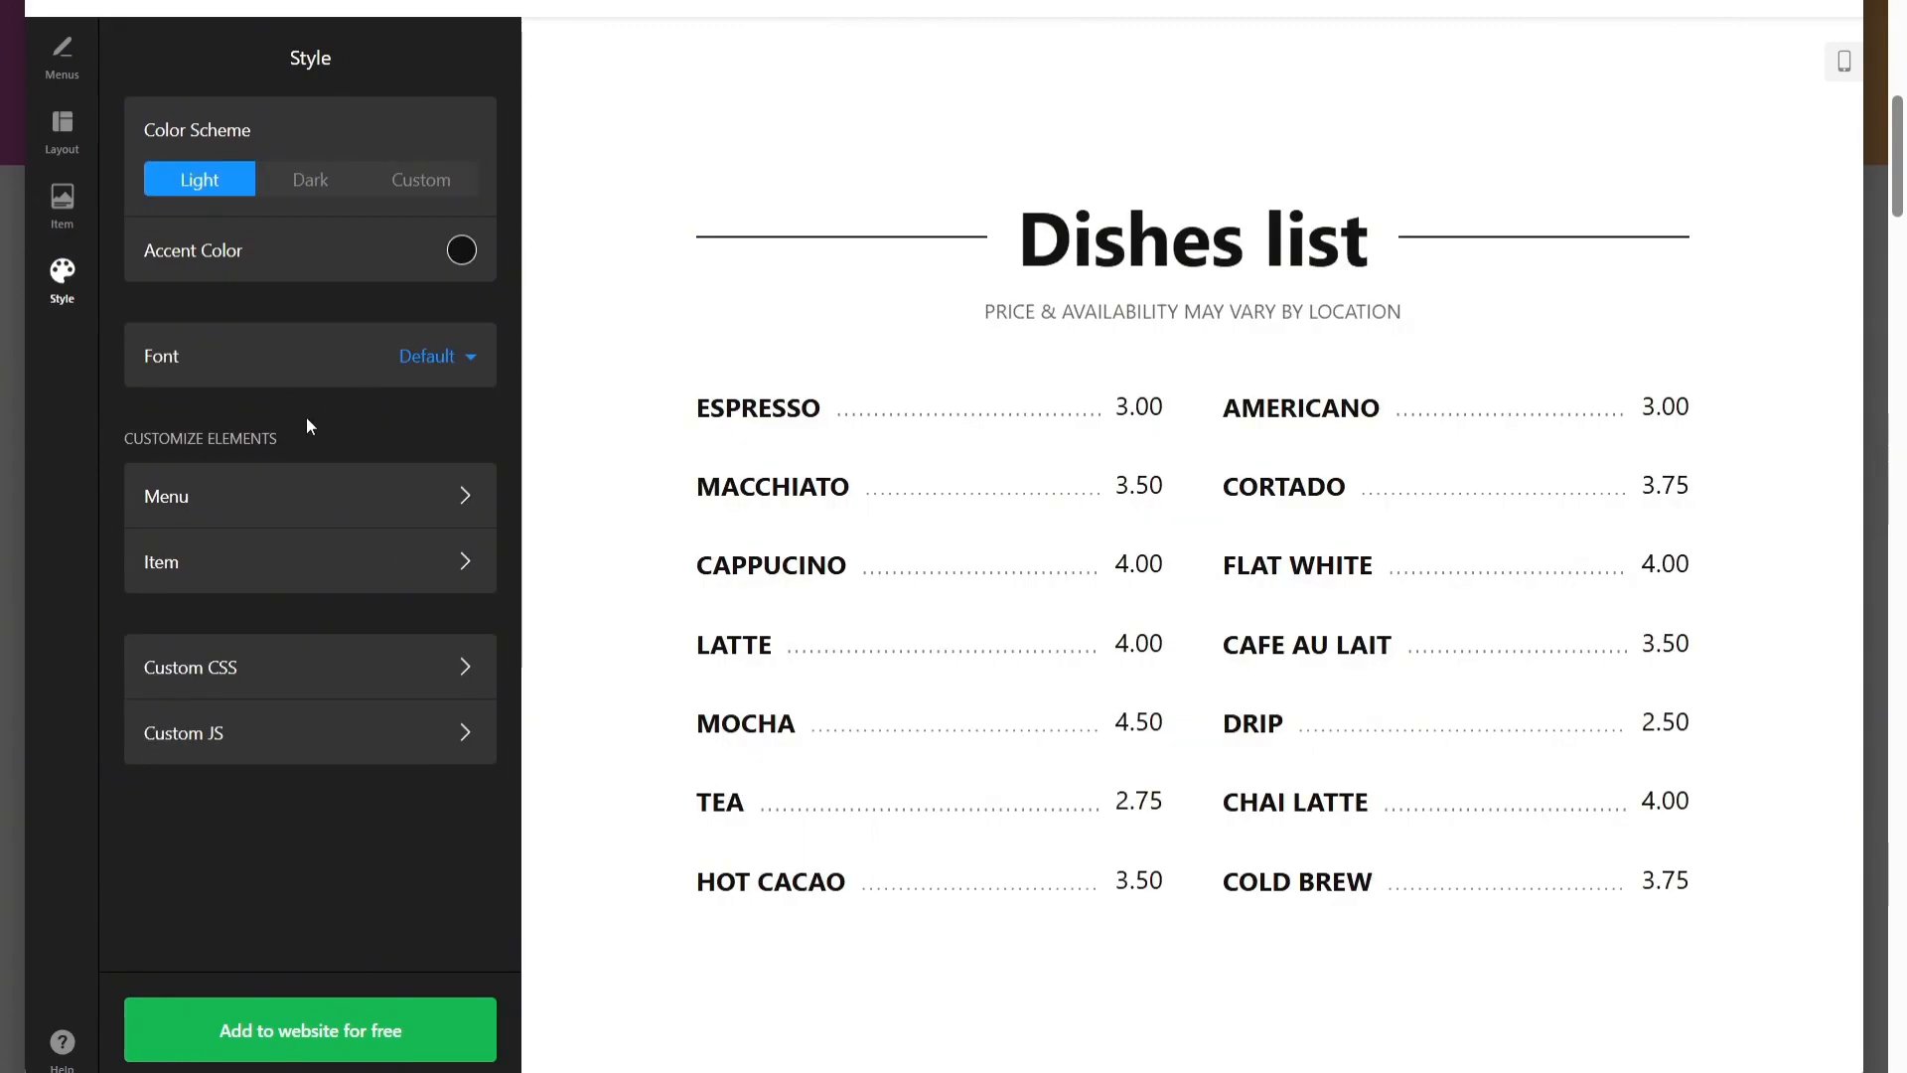
Step: Look through the style customization options, including the font sizes for item name, description and price
drag(120, 444, 281, 439)
click(321, 439)
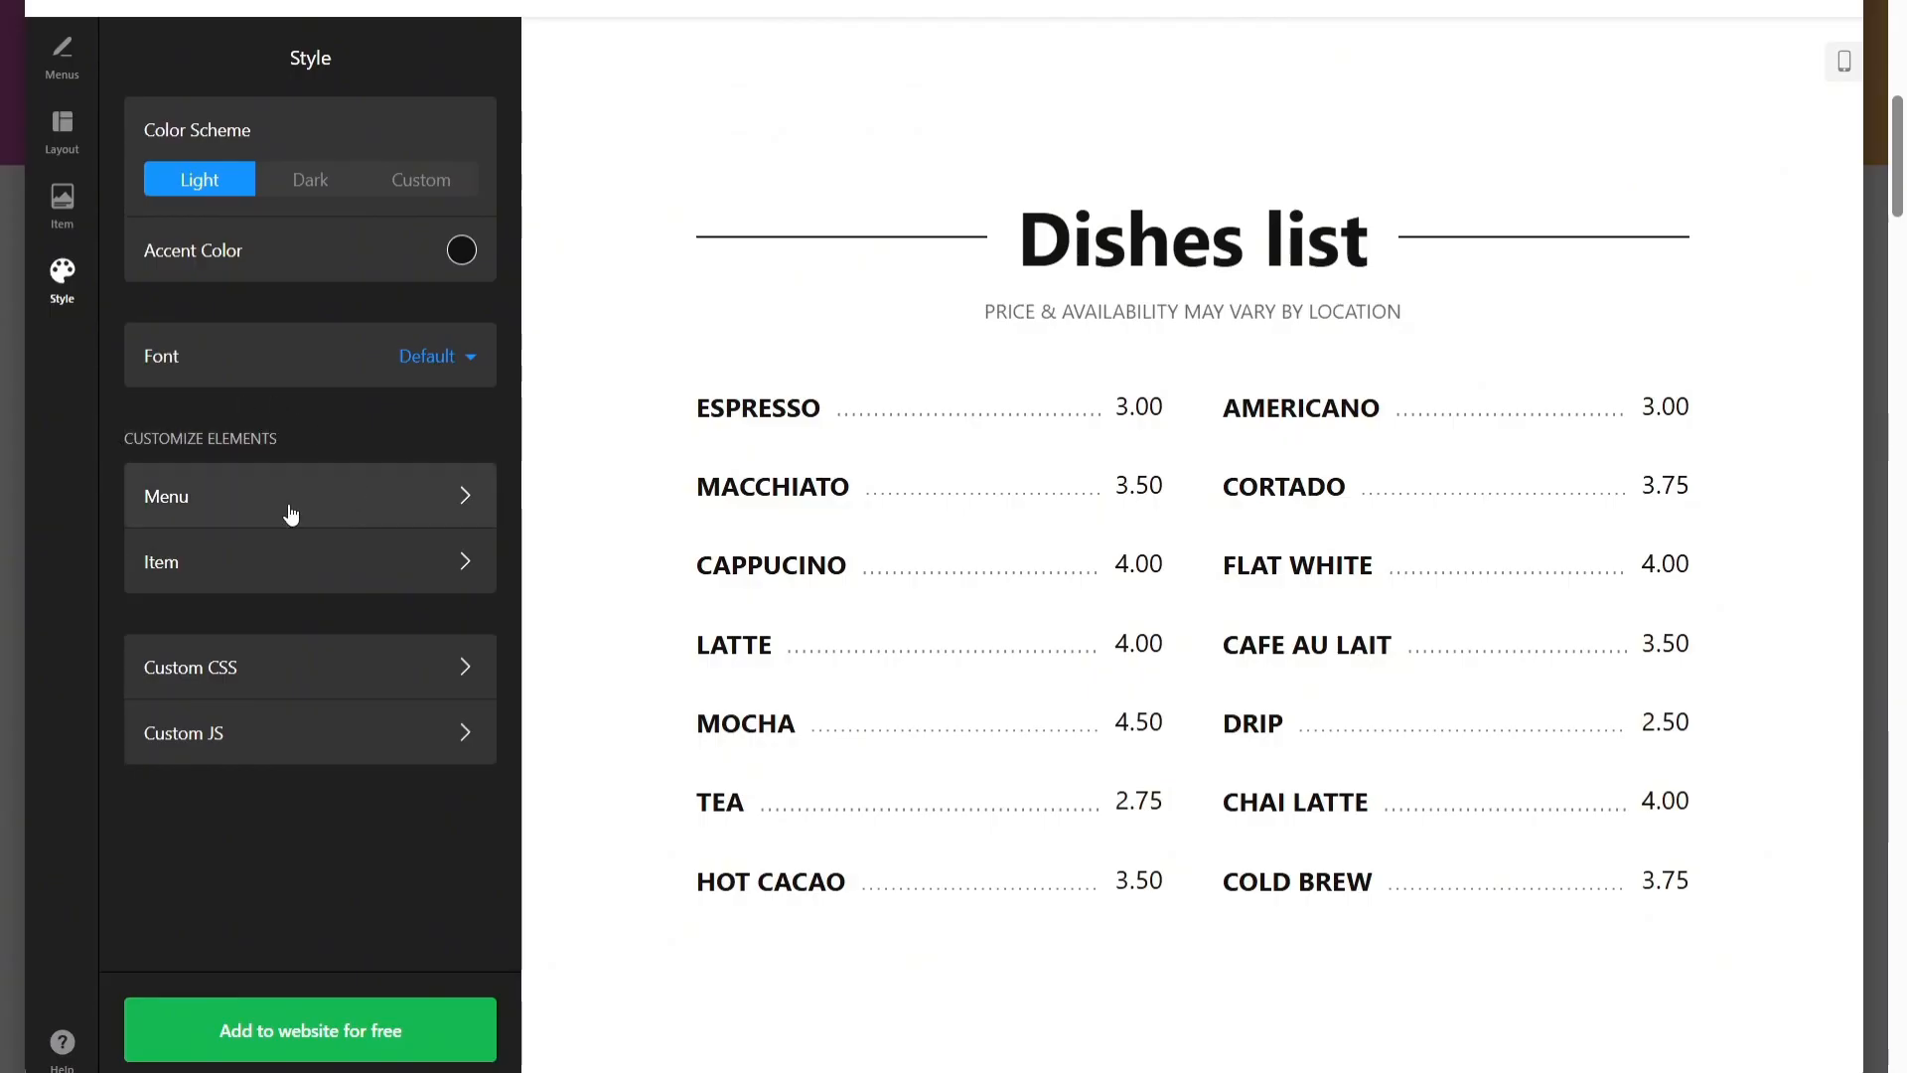
click(294, 562)
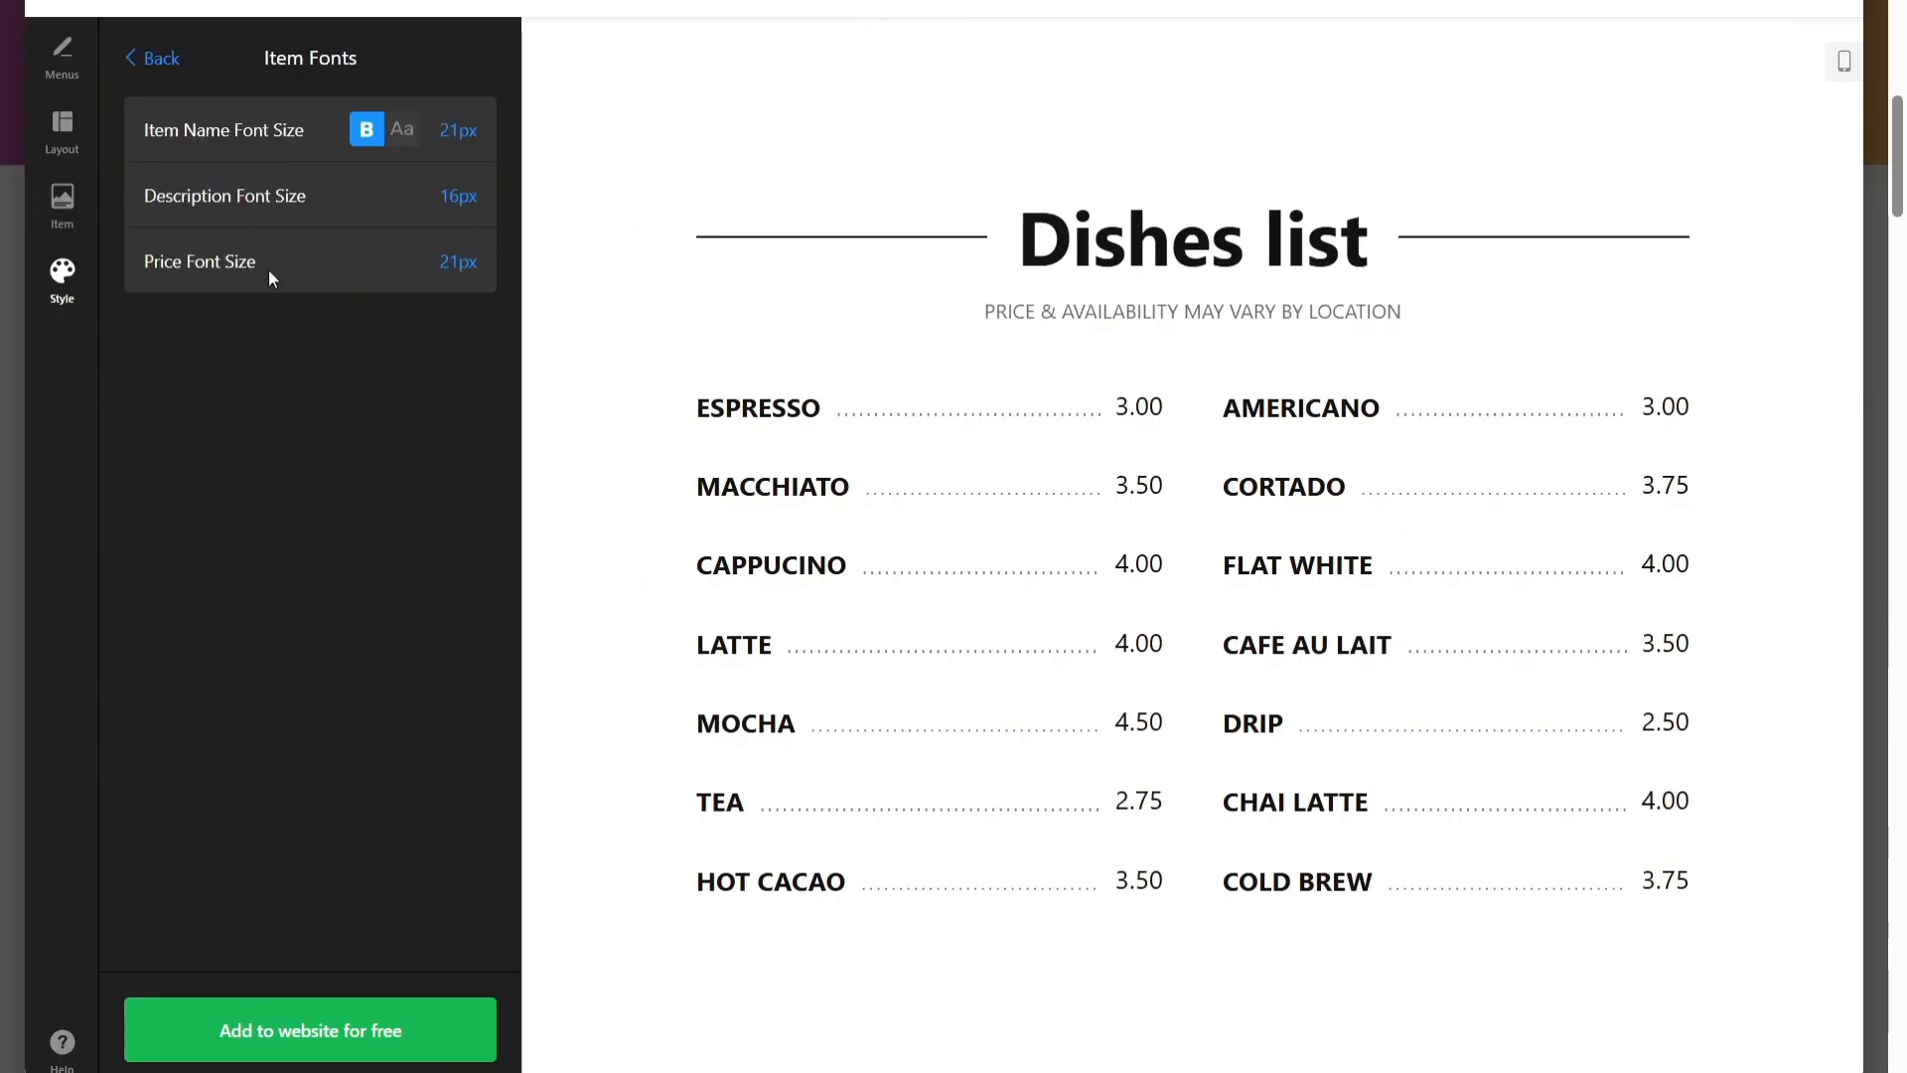
click(157, 70)
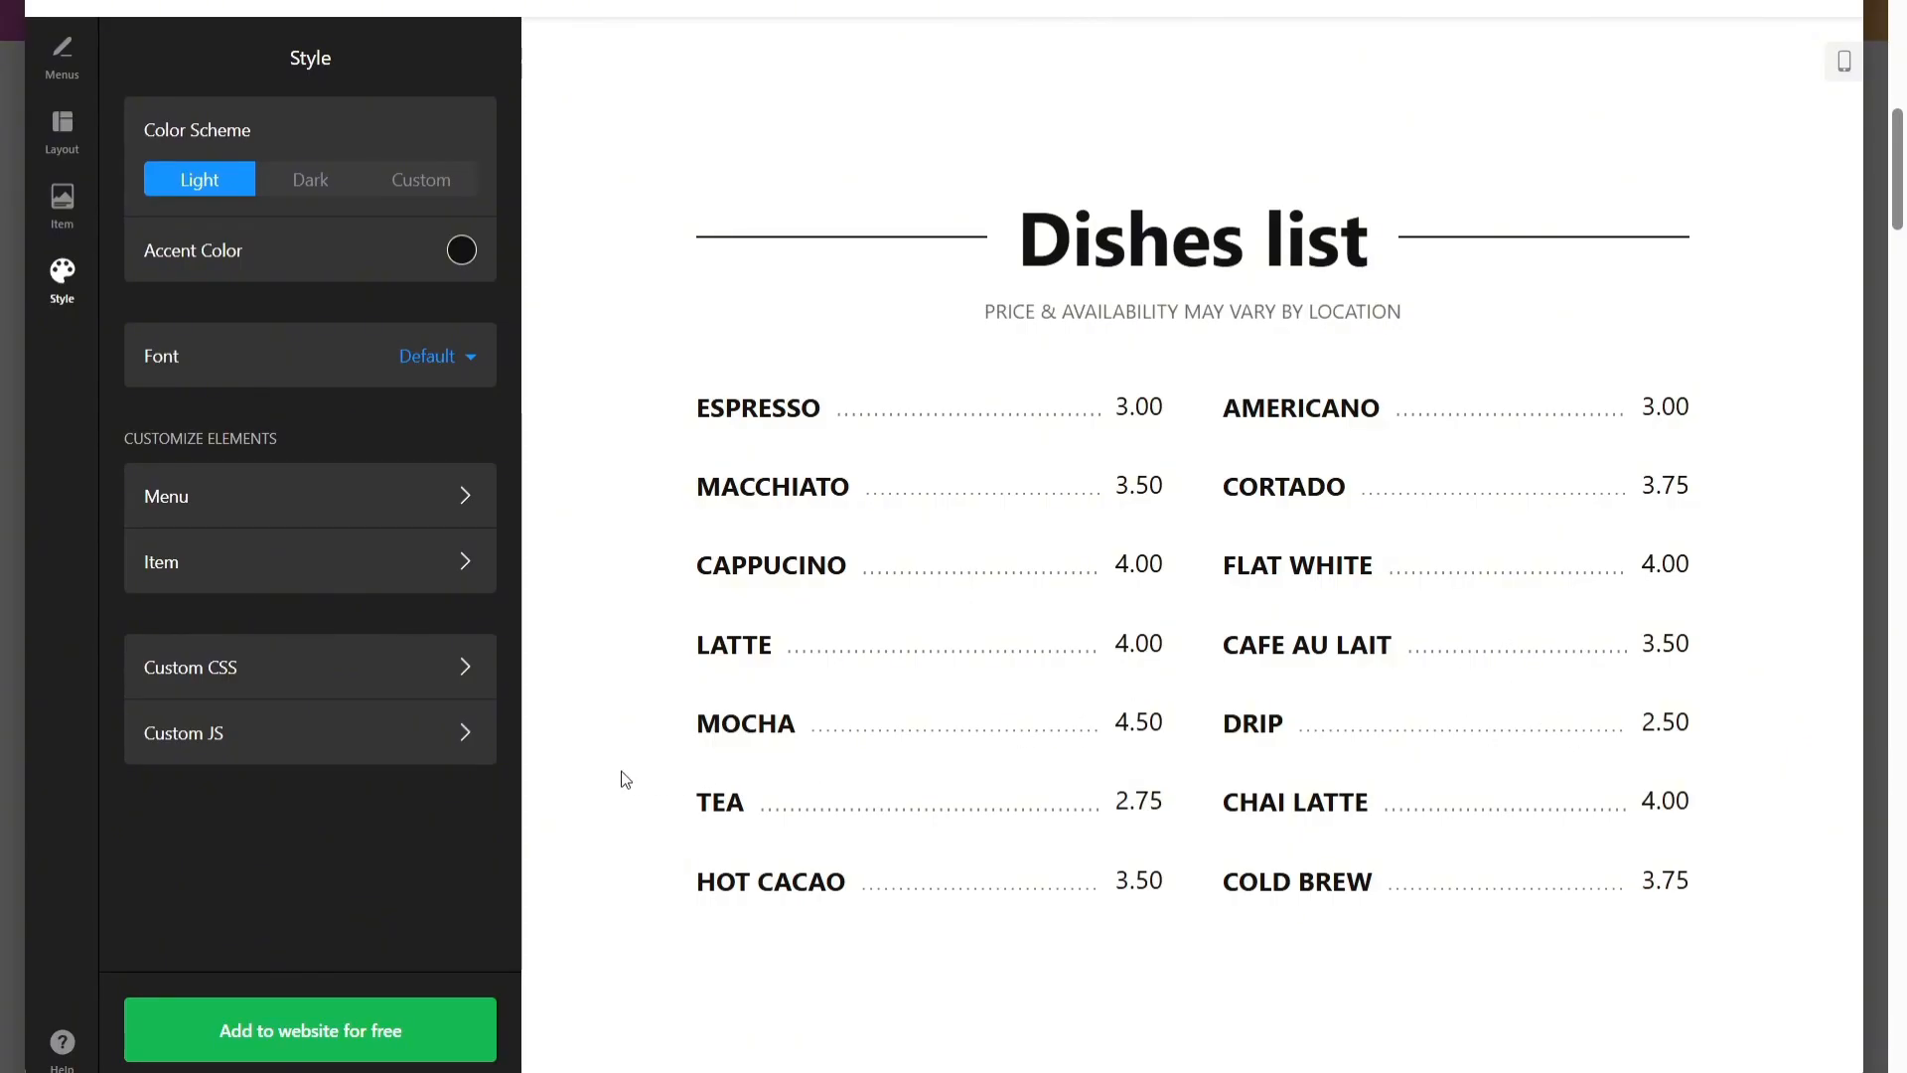
Step: Publish the restaurant menu widget on the Free plan and copy its embed code
click(312, 1061)
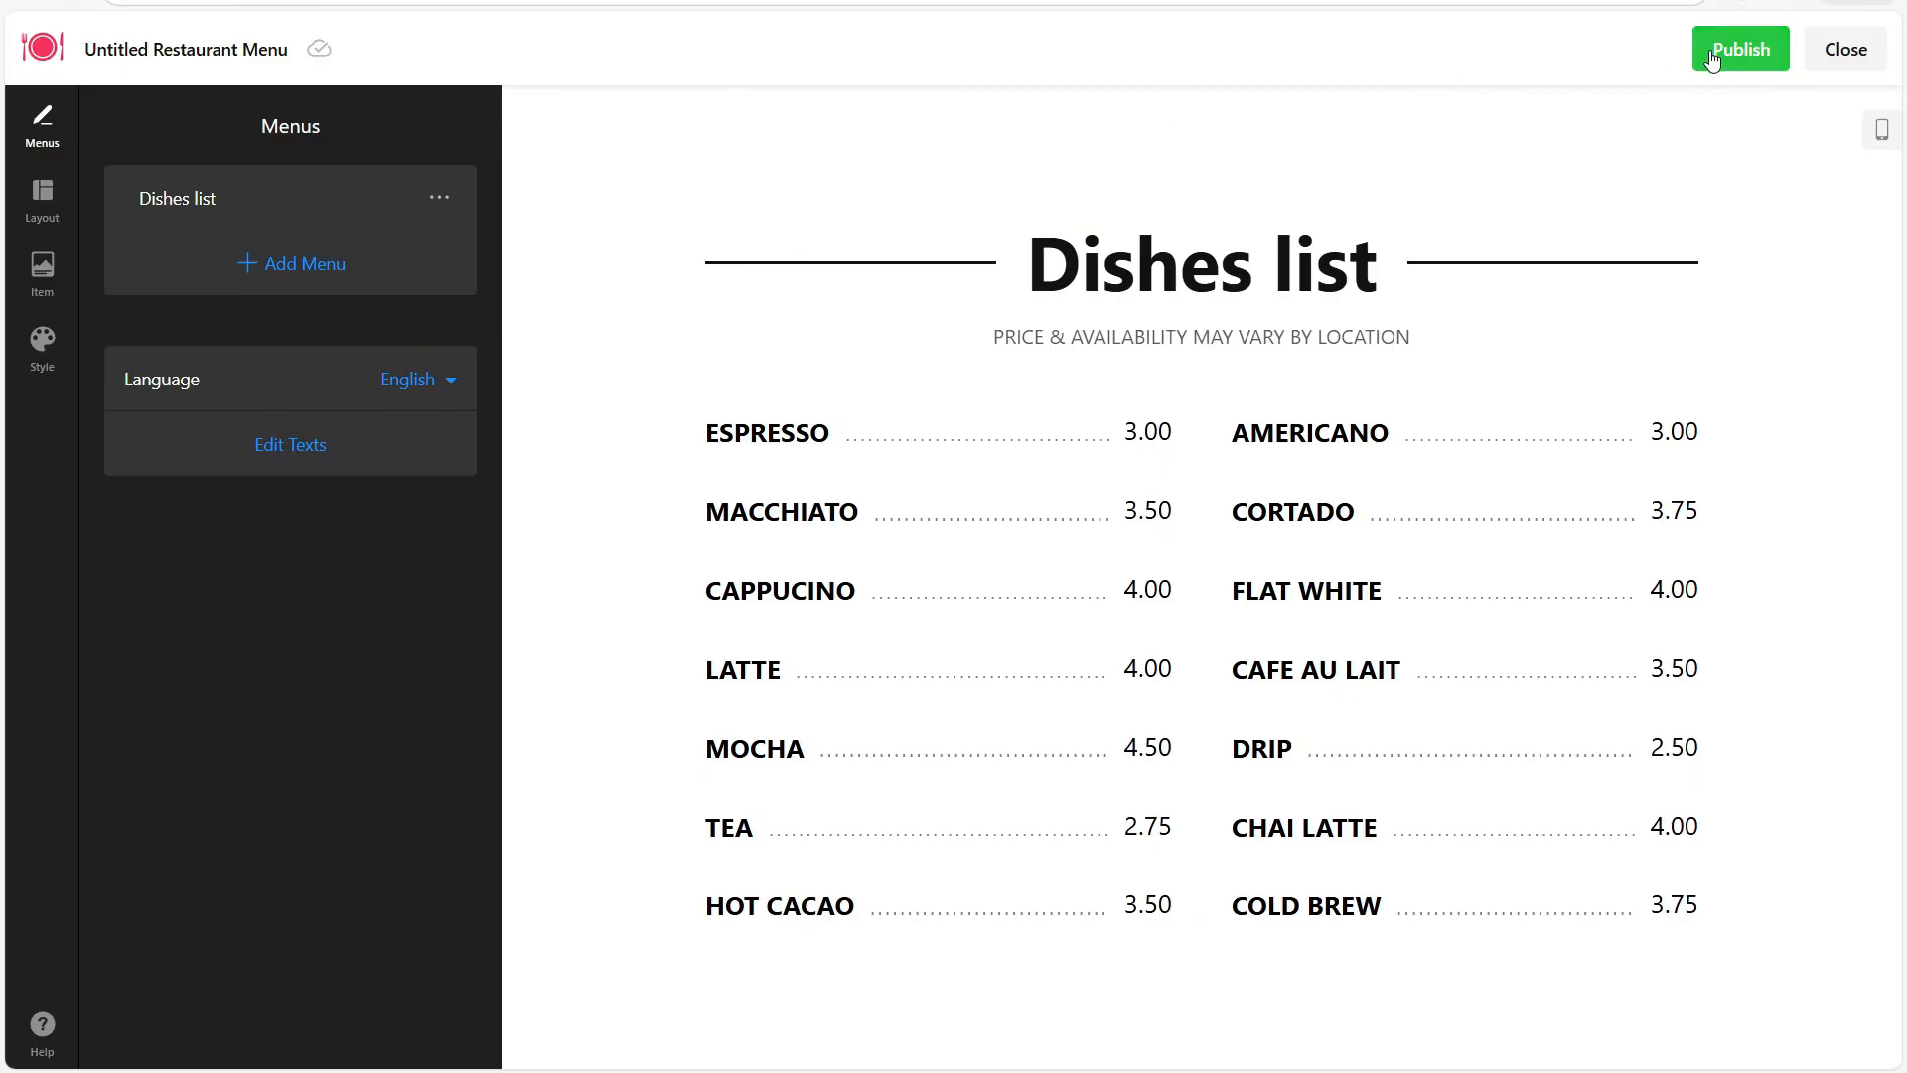
click(1746, 69)
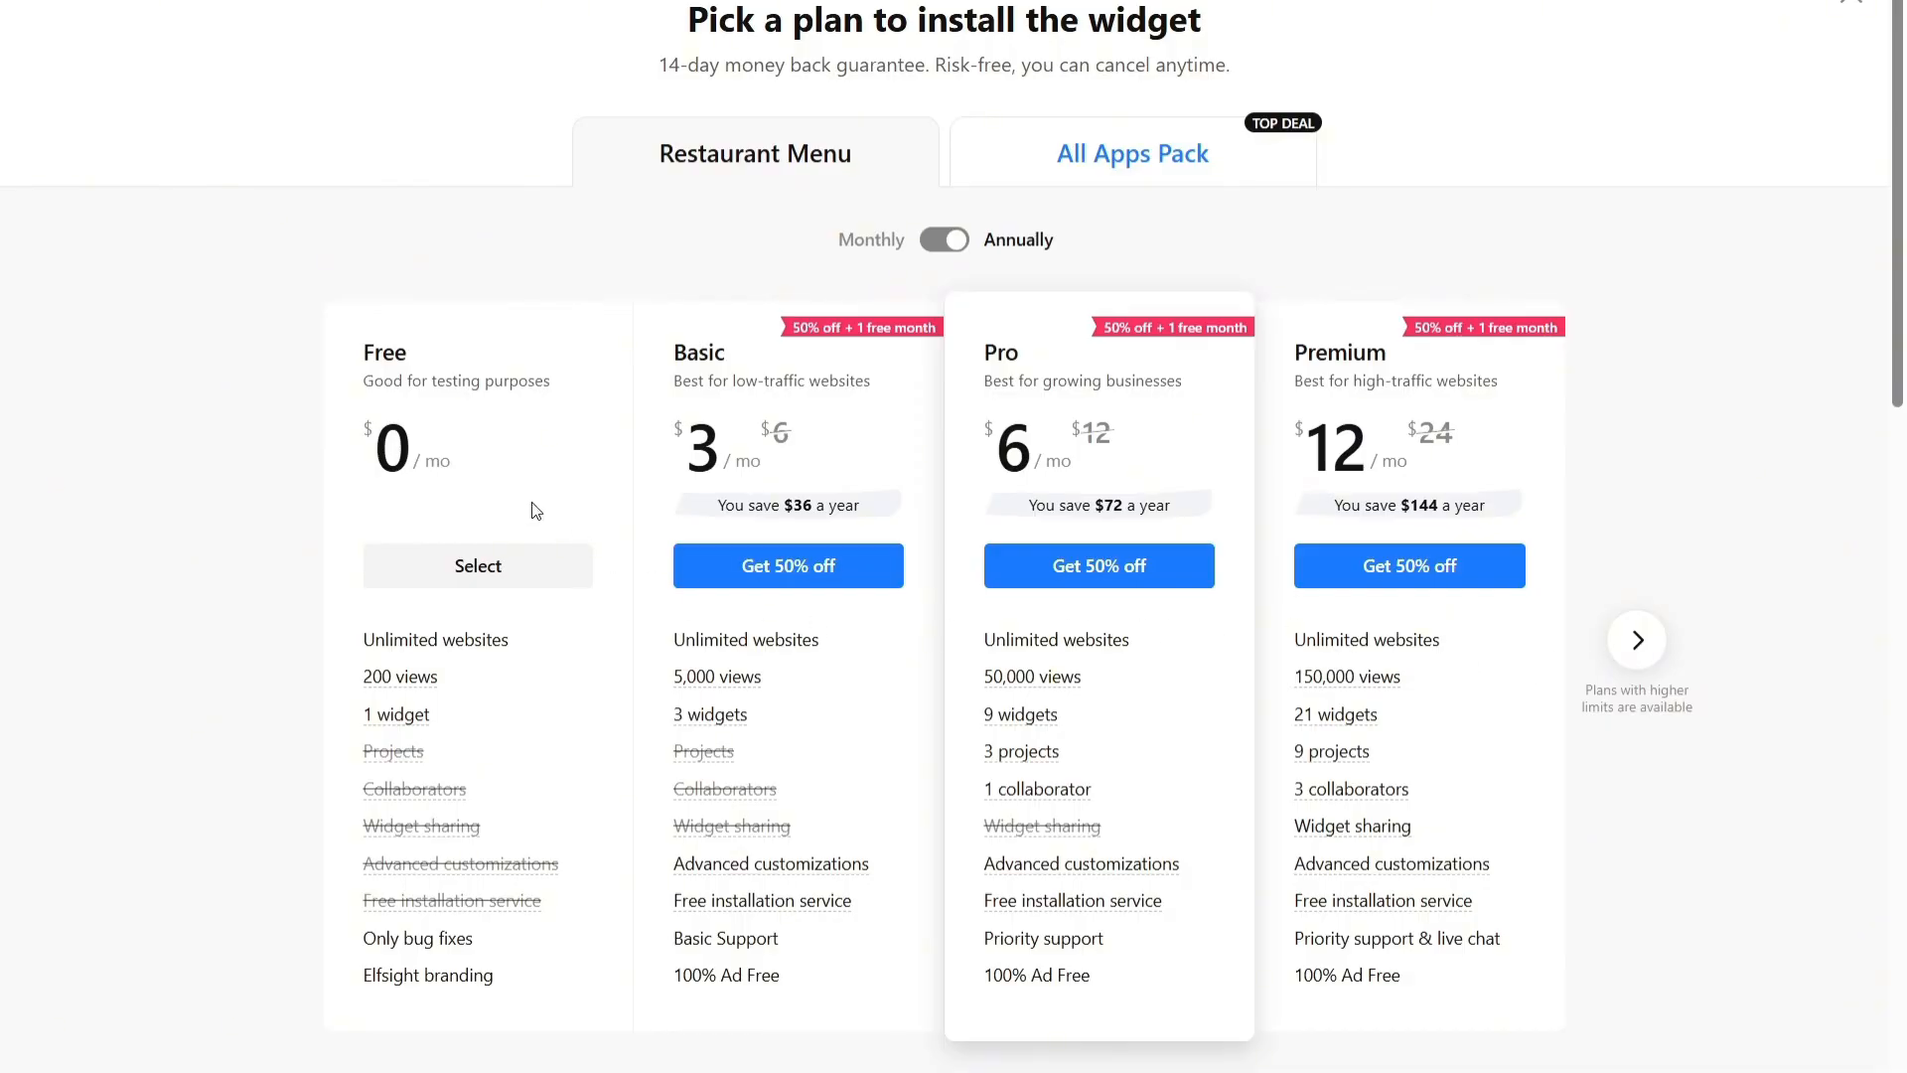
click(514, 592)
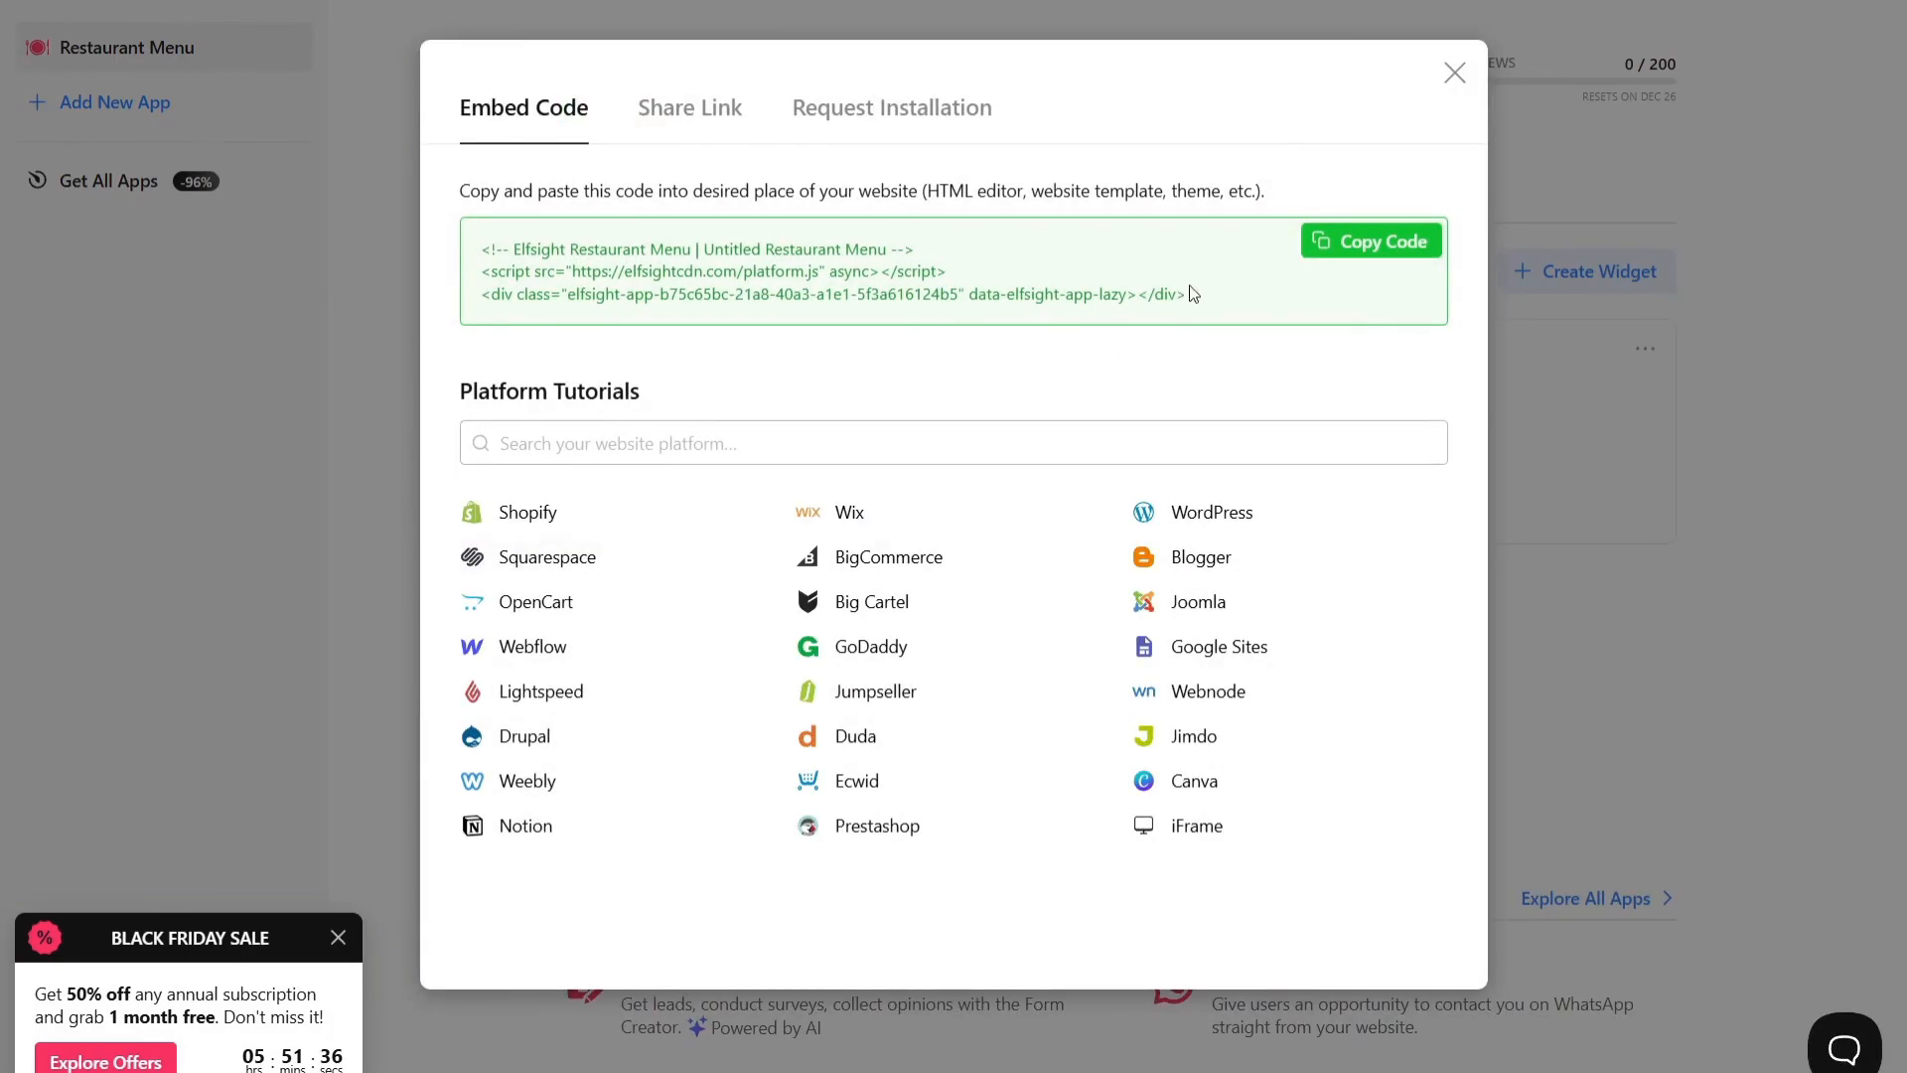
click(1410, 243)
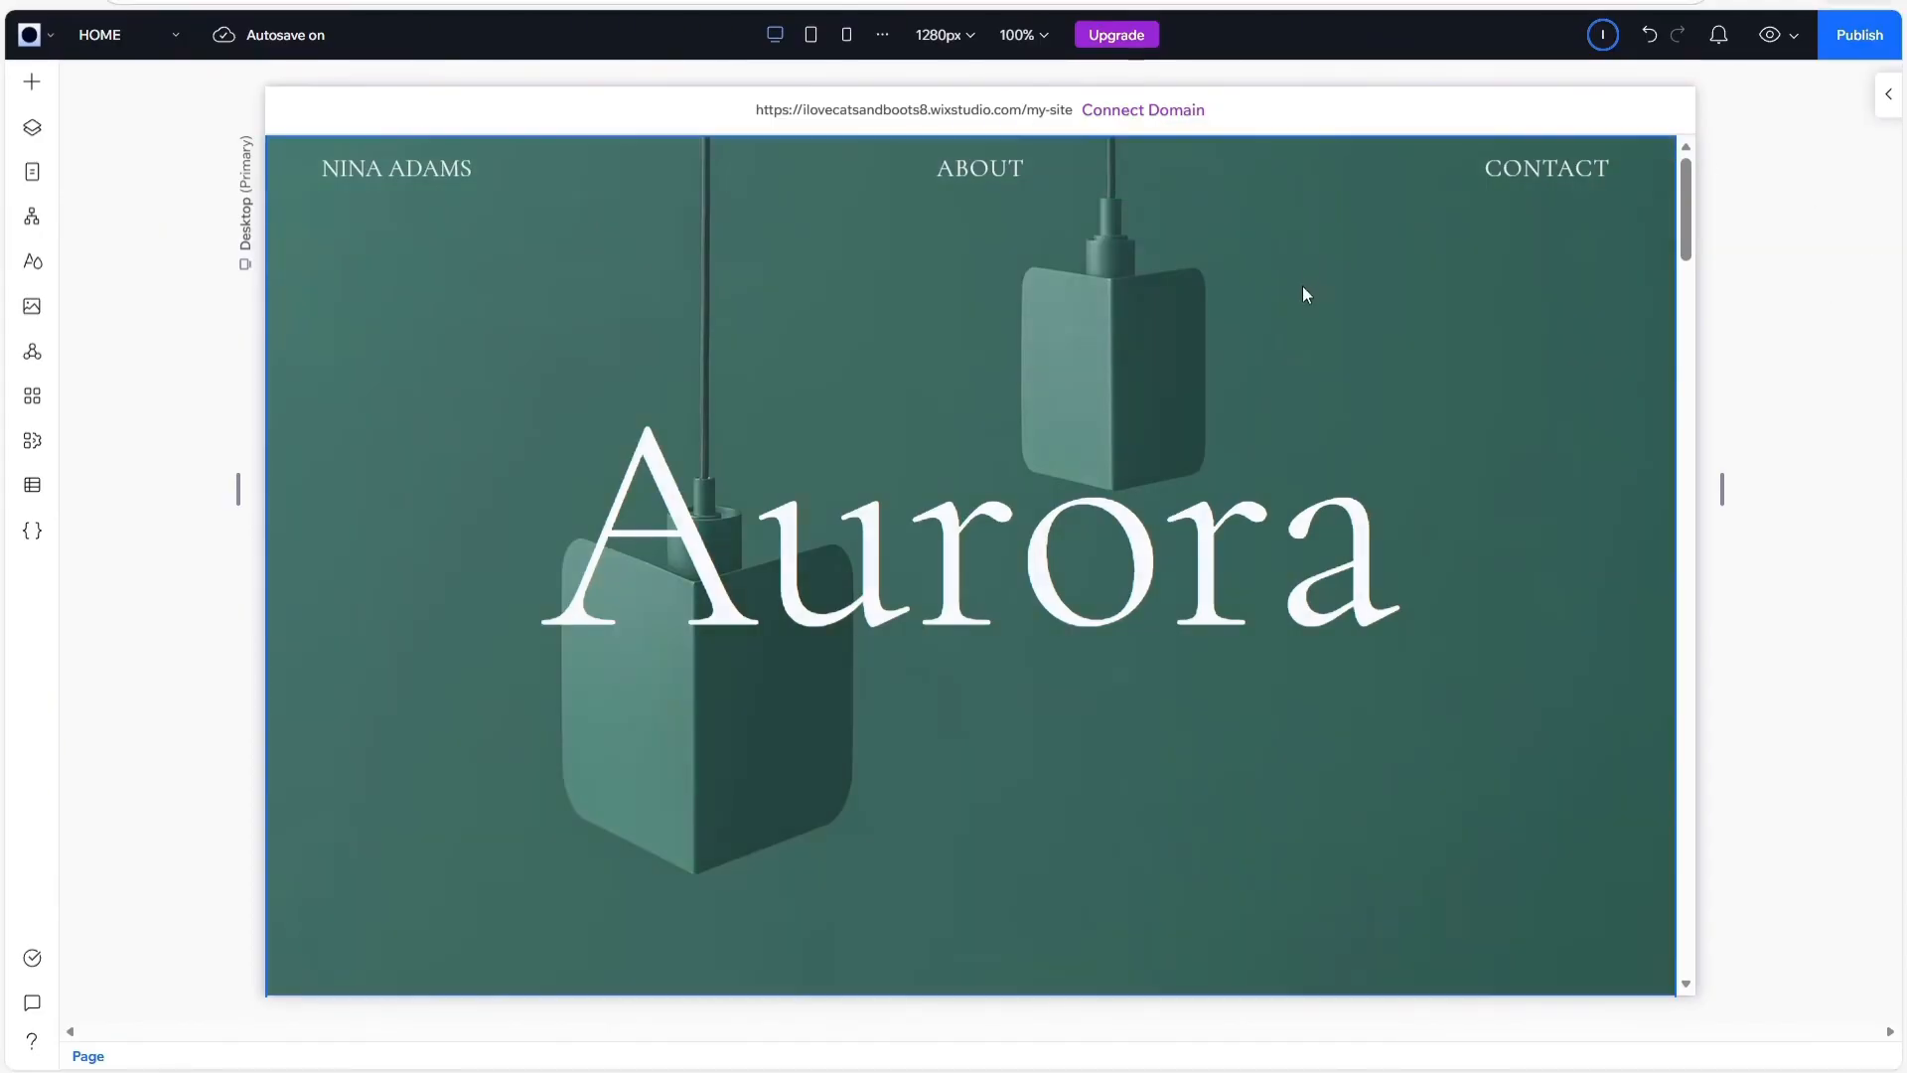
Step: In the Wix Studio editor, add a blank section above The Collection and place an Embed Code element in it
scroll(1296, 293, down, 5)
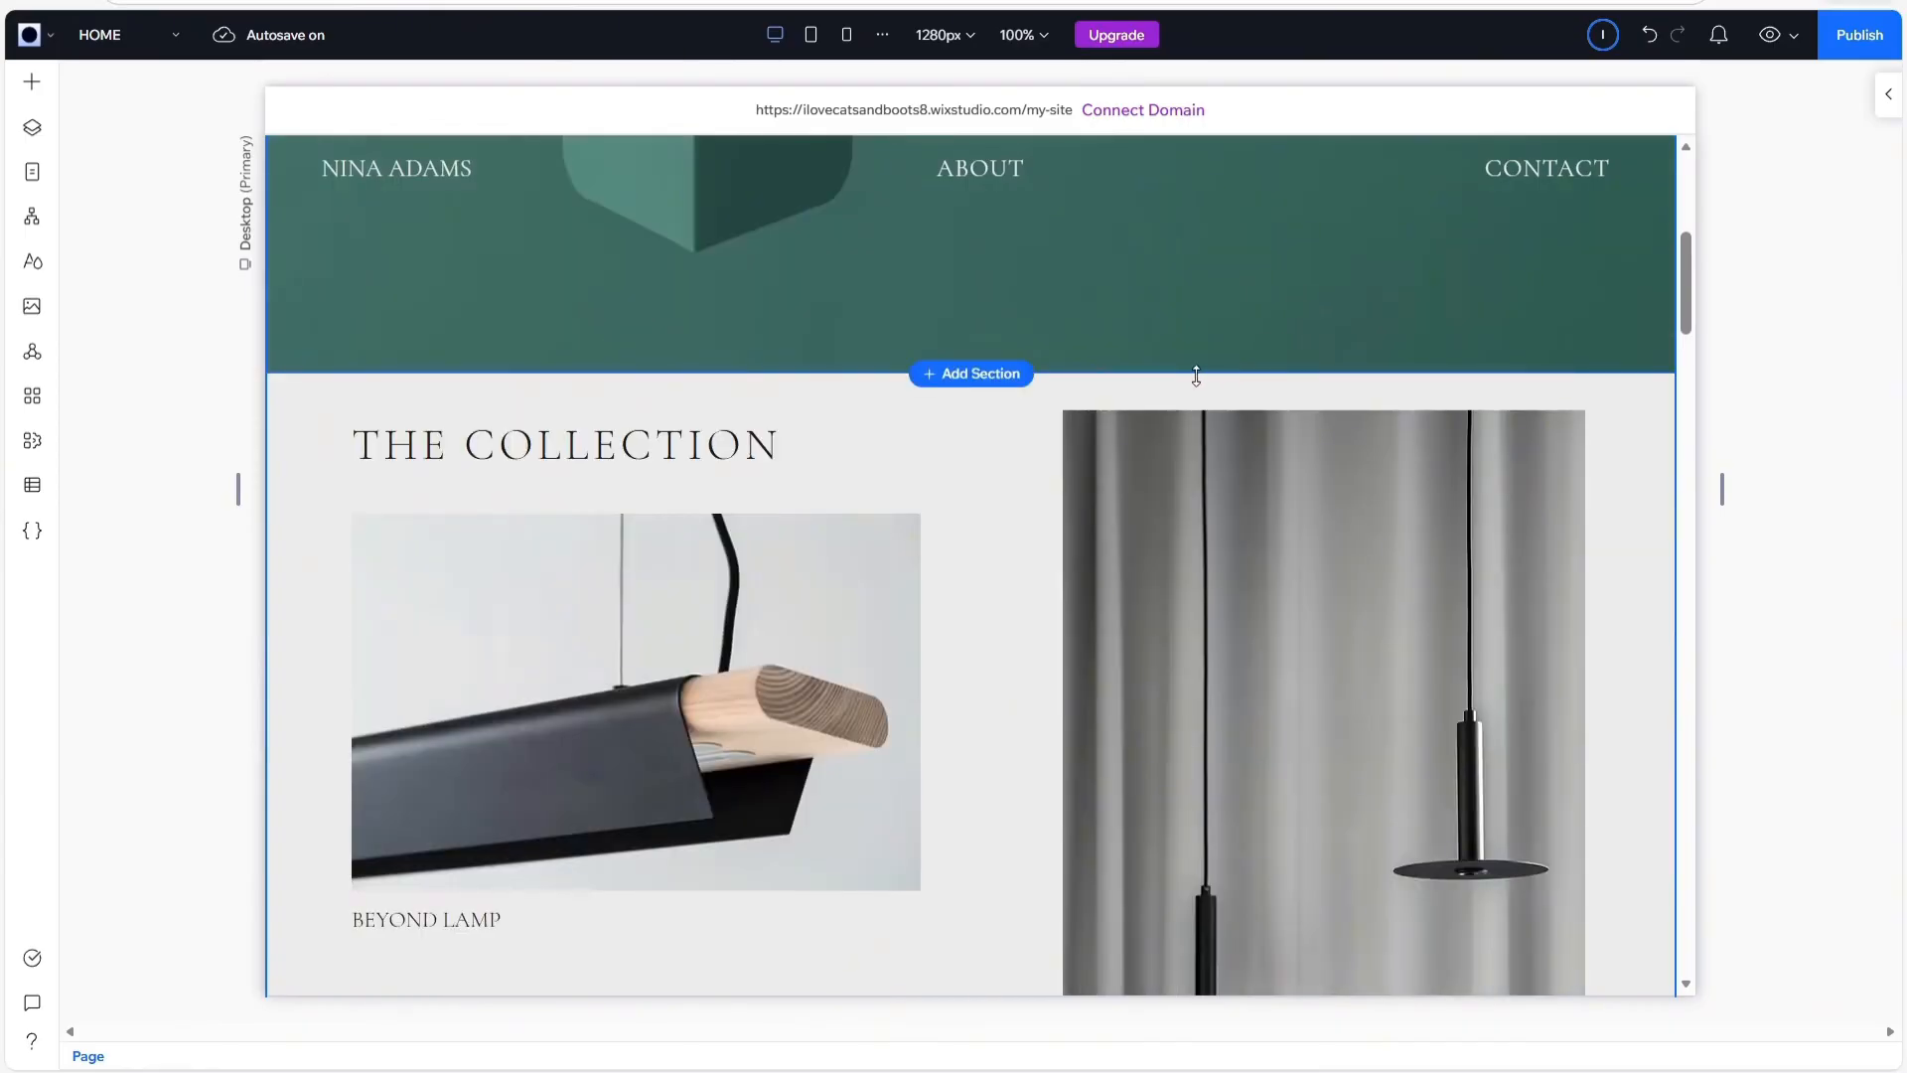
click(966, 375)
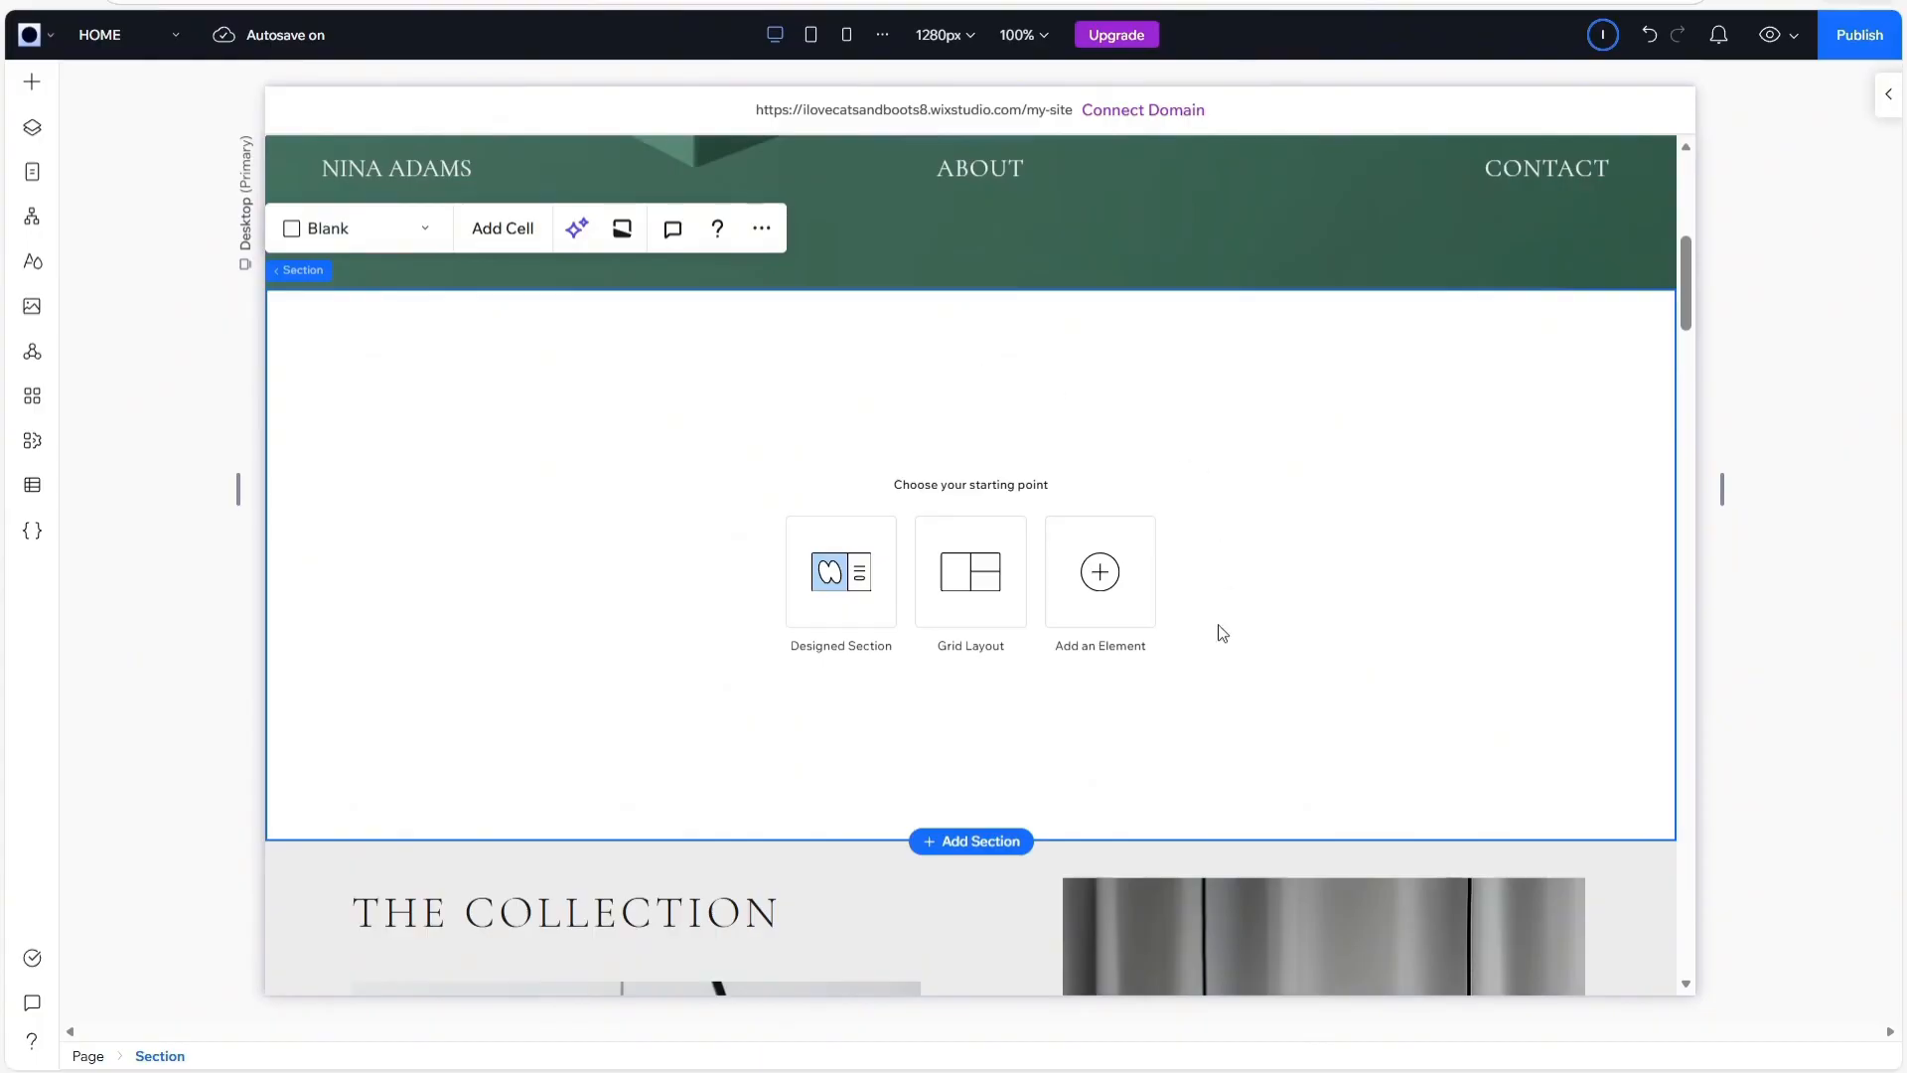
click(1093, 596)
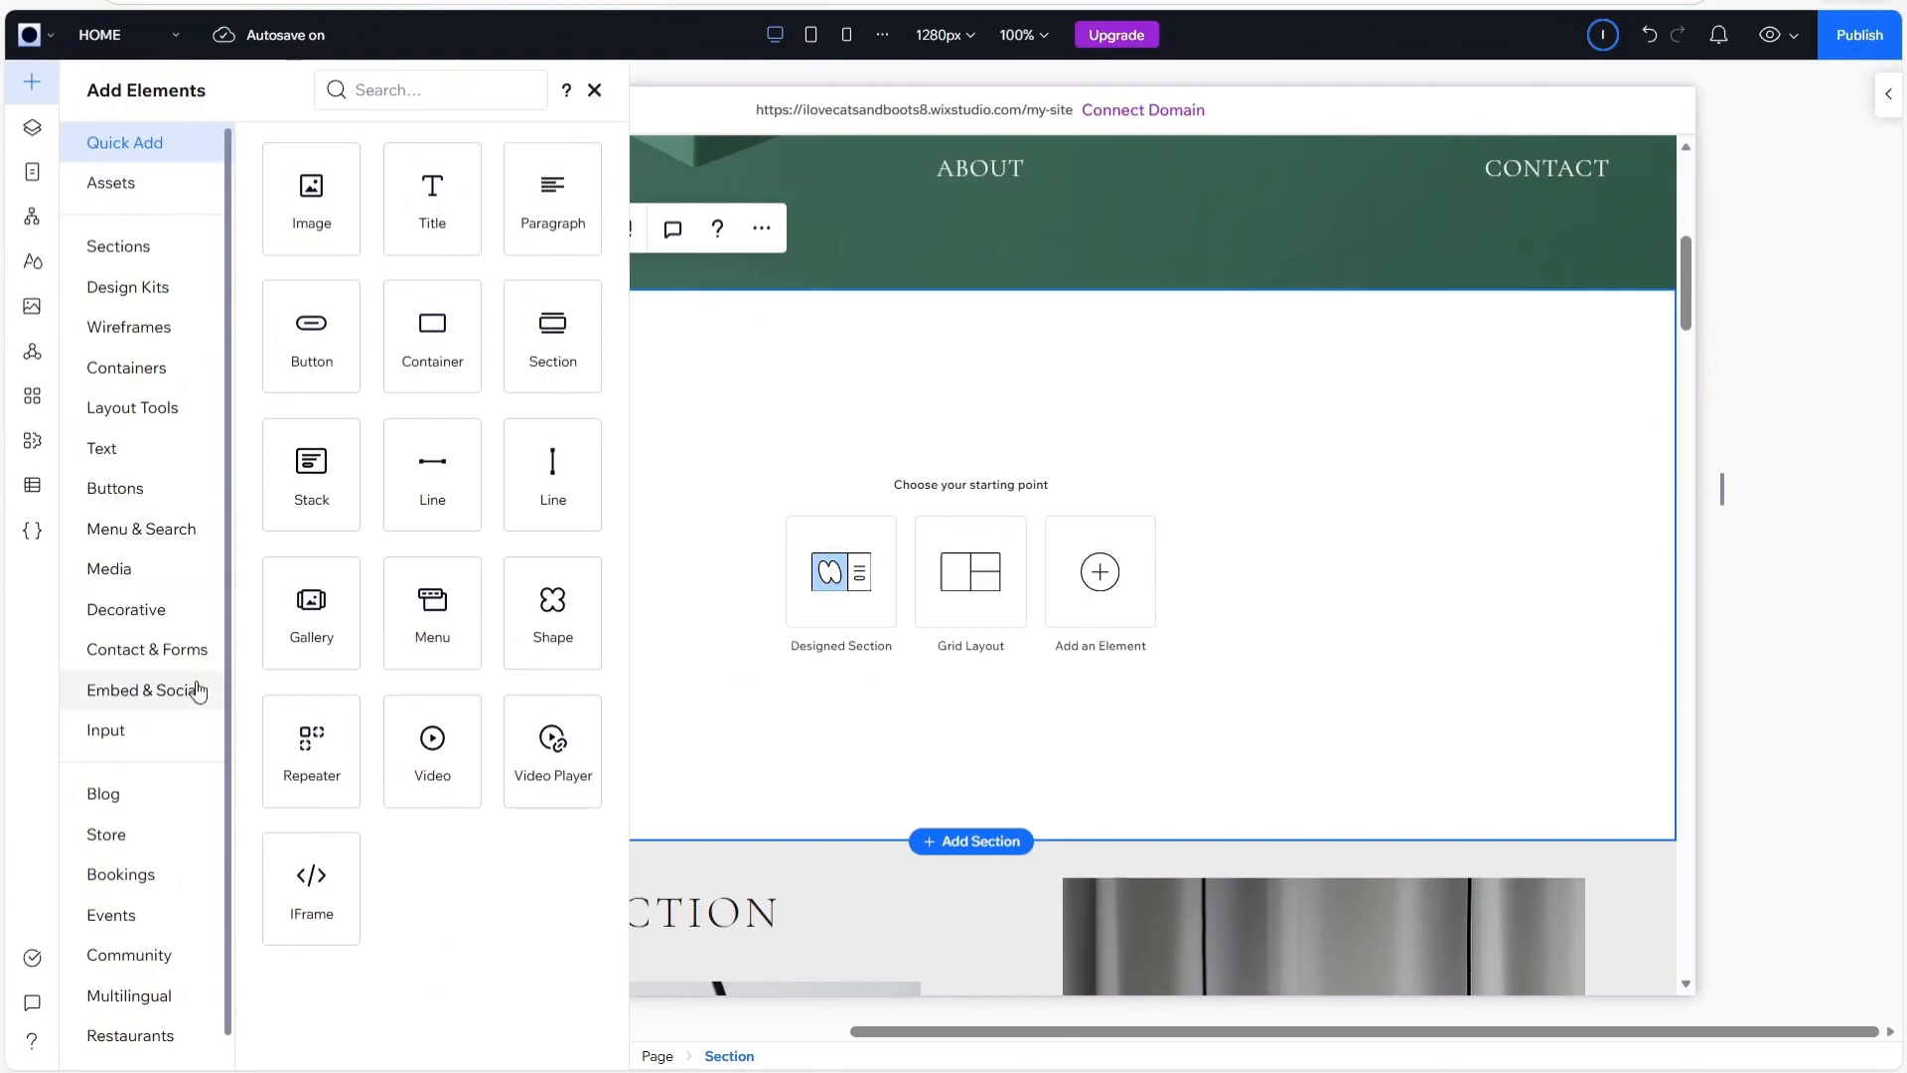
click(156, 708)
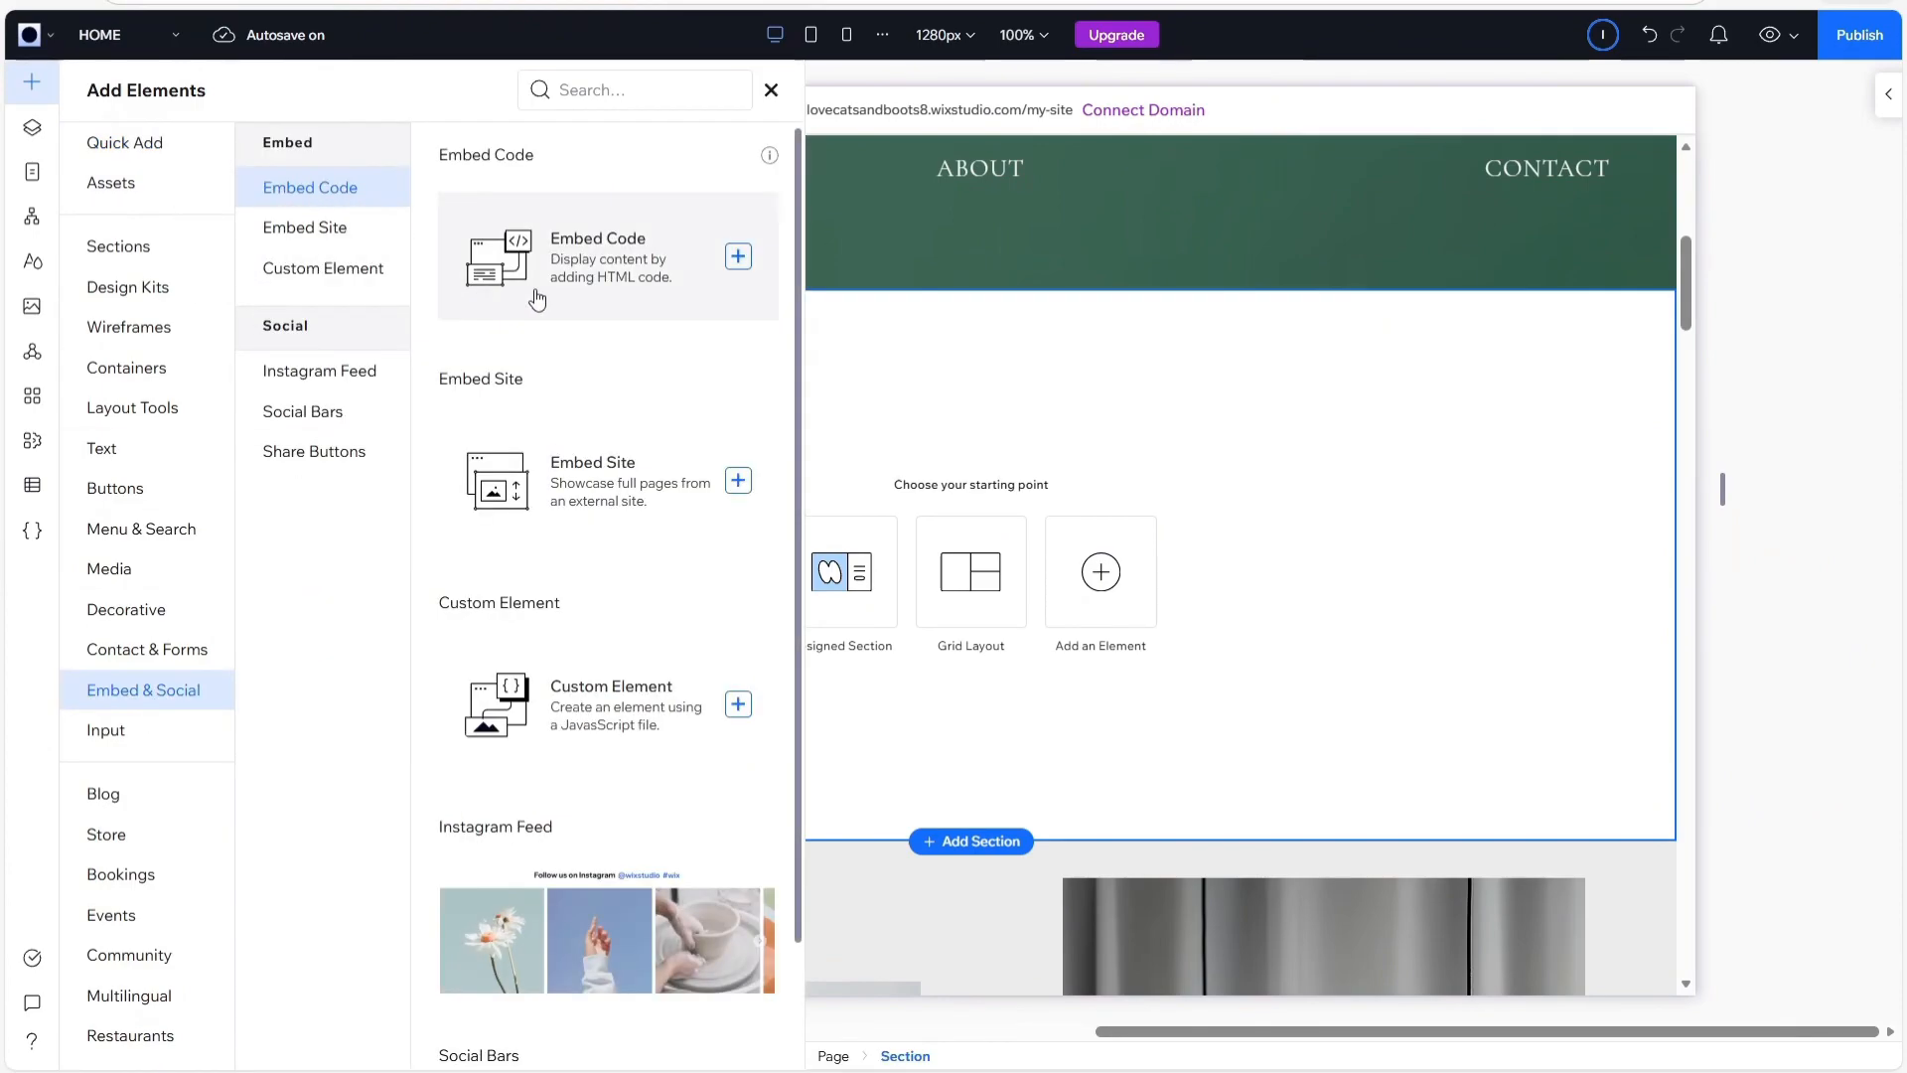
click(738, 258)
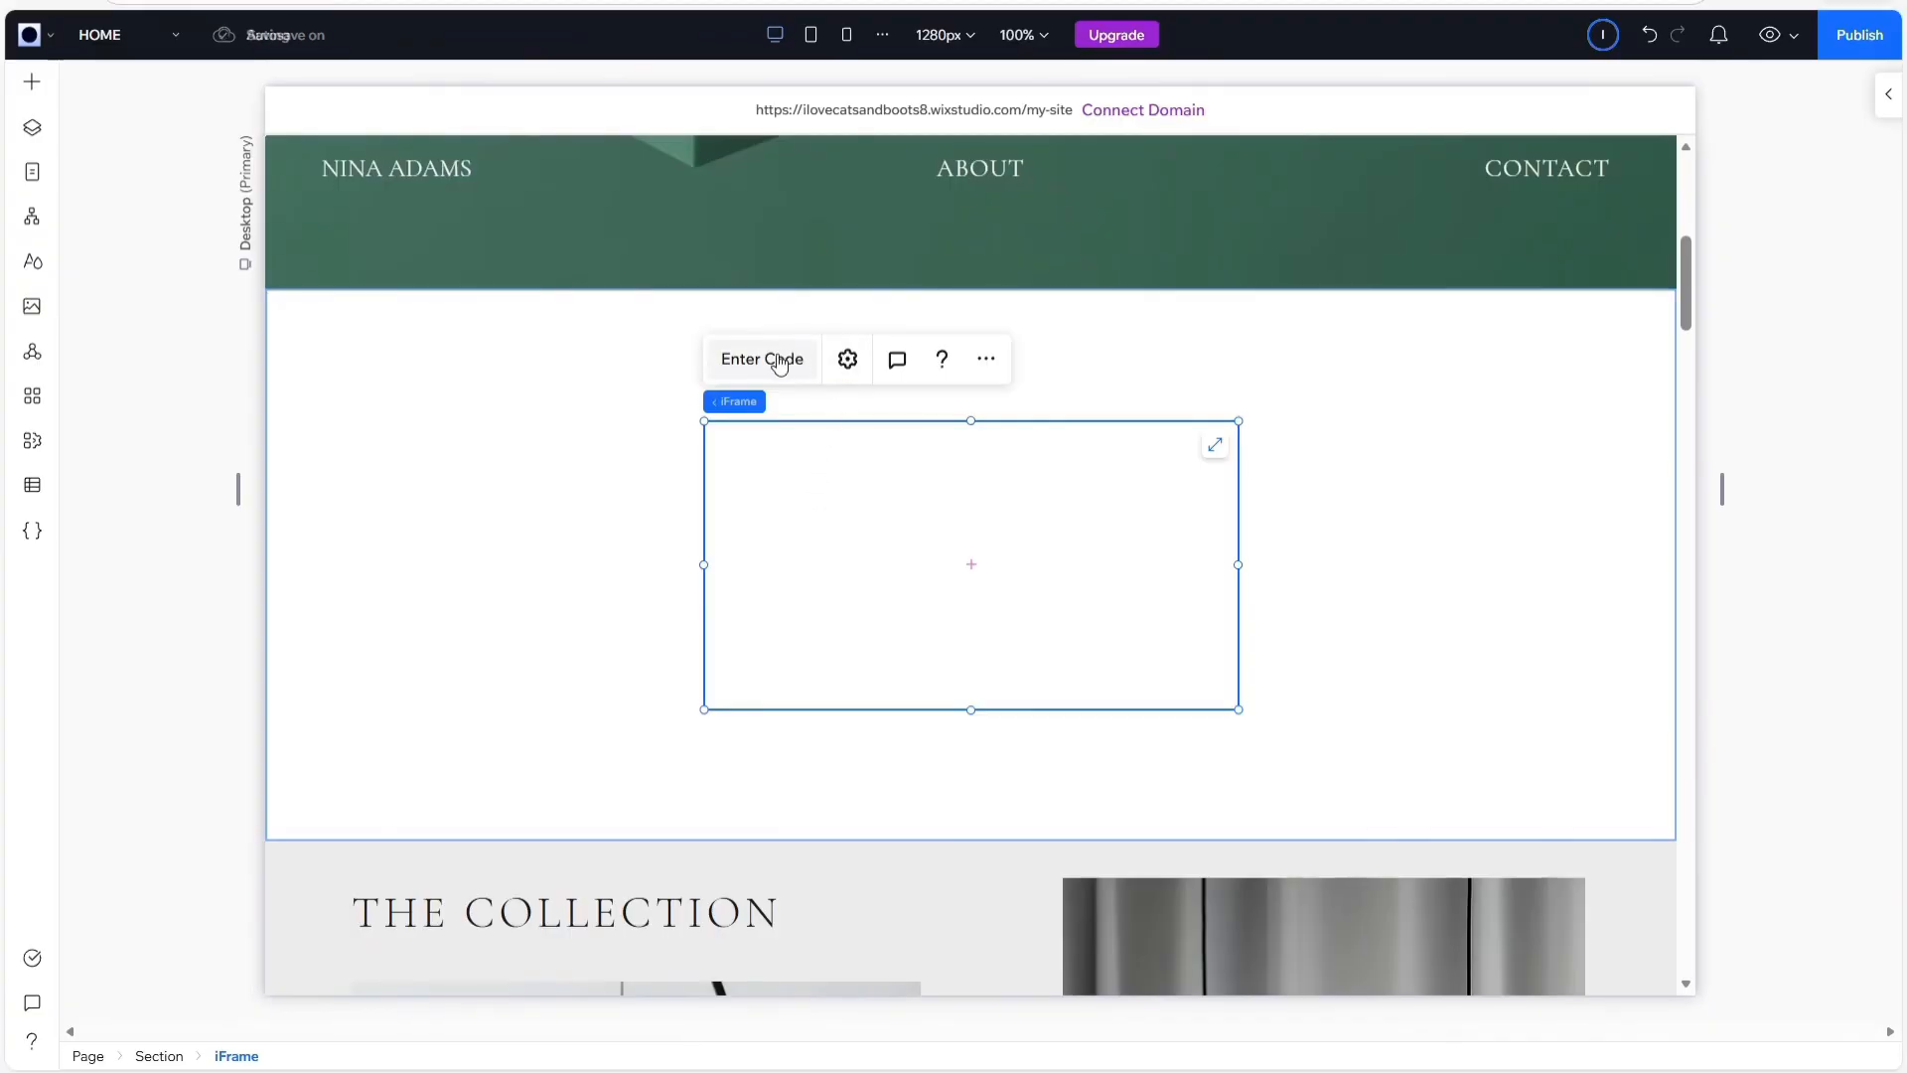
Step: Paste the copied Elfsight code into the embed element, apply it and enlarge the frame to the section's full width
click(779, 364)
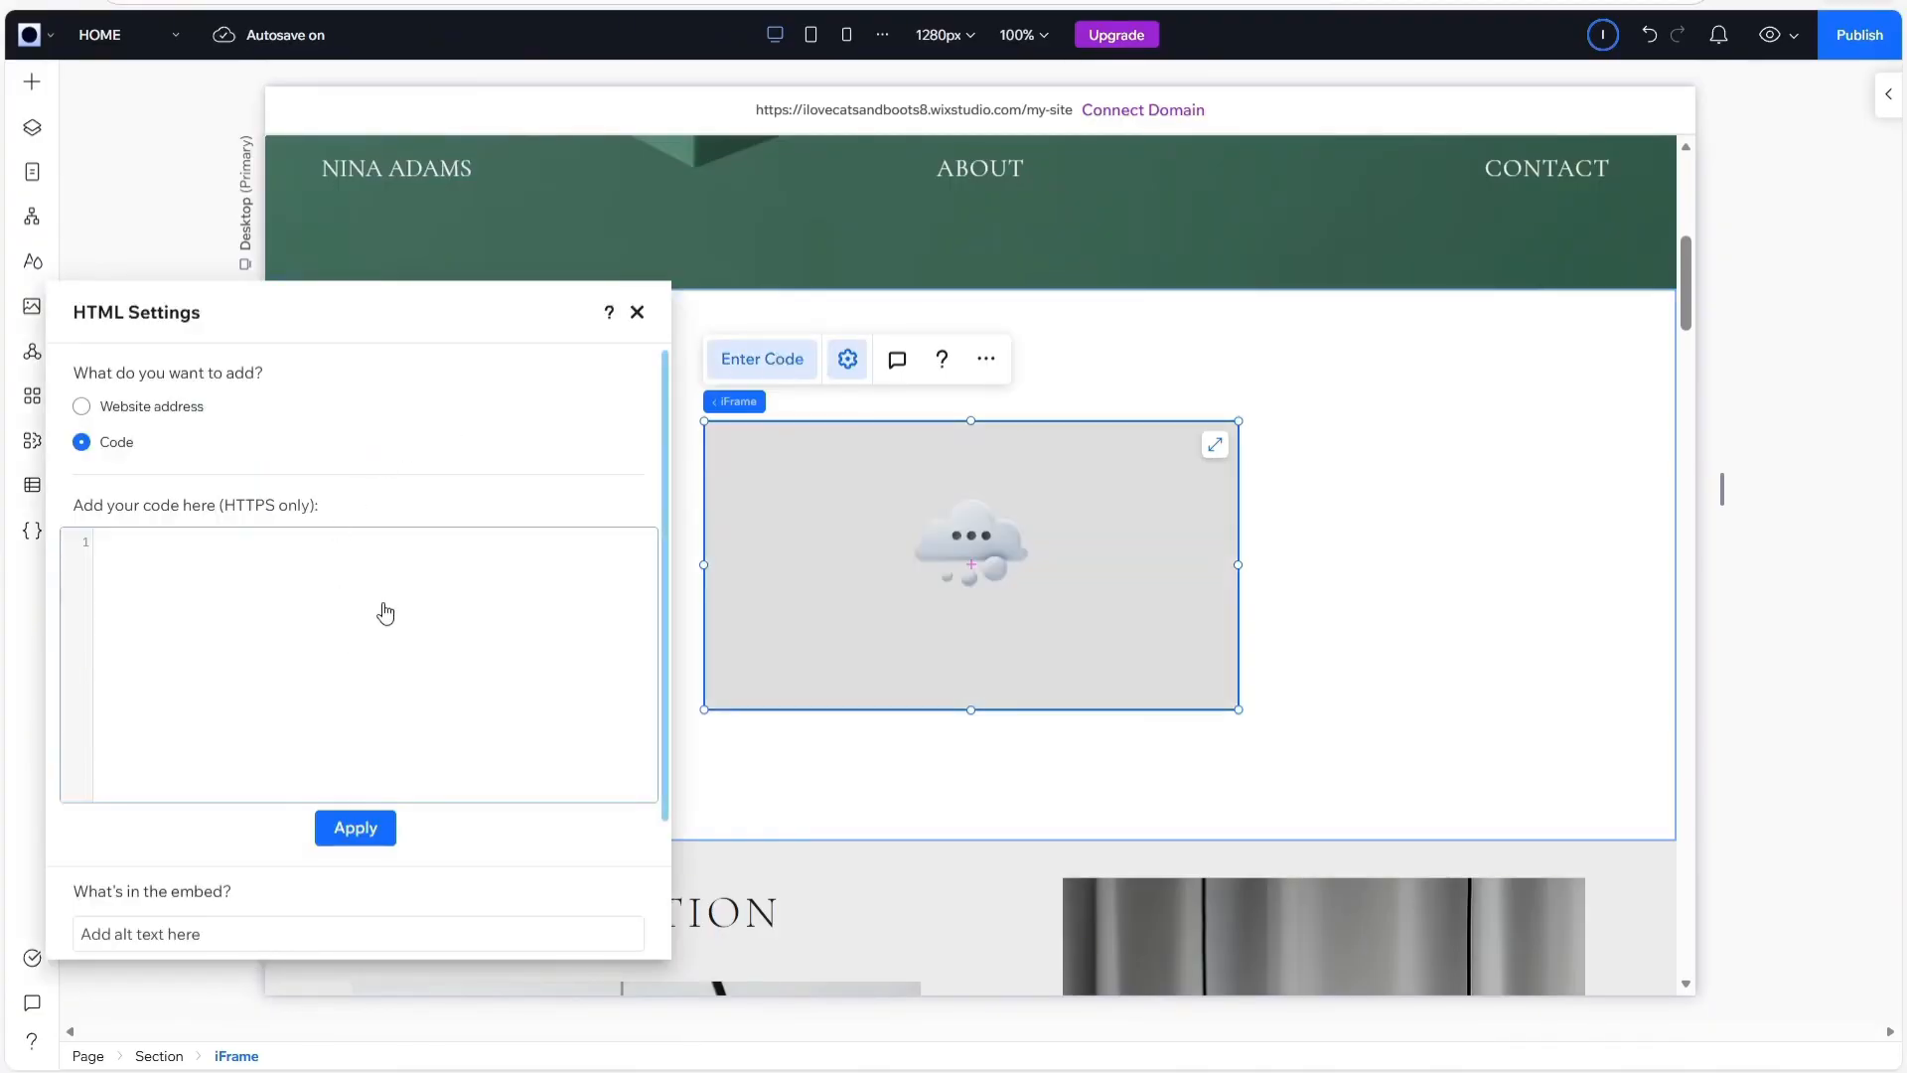
click(299, 587)
key(ctrl+v)
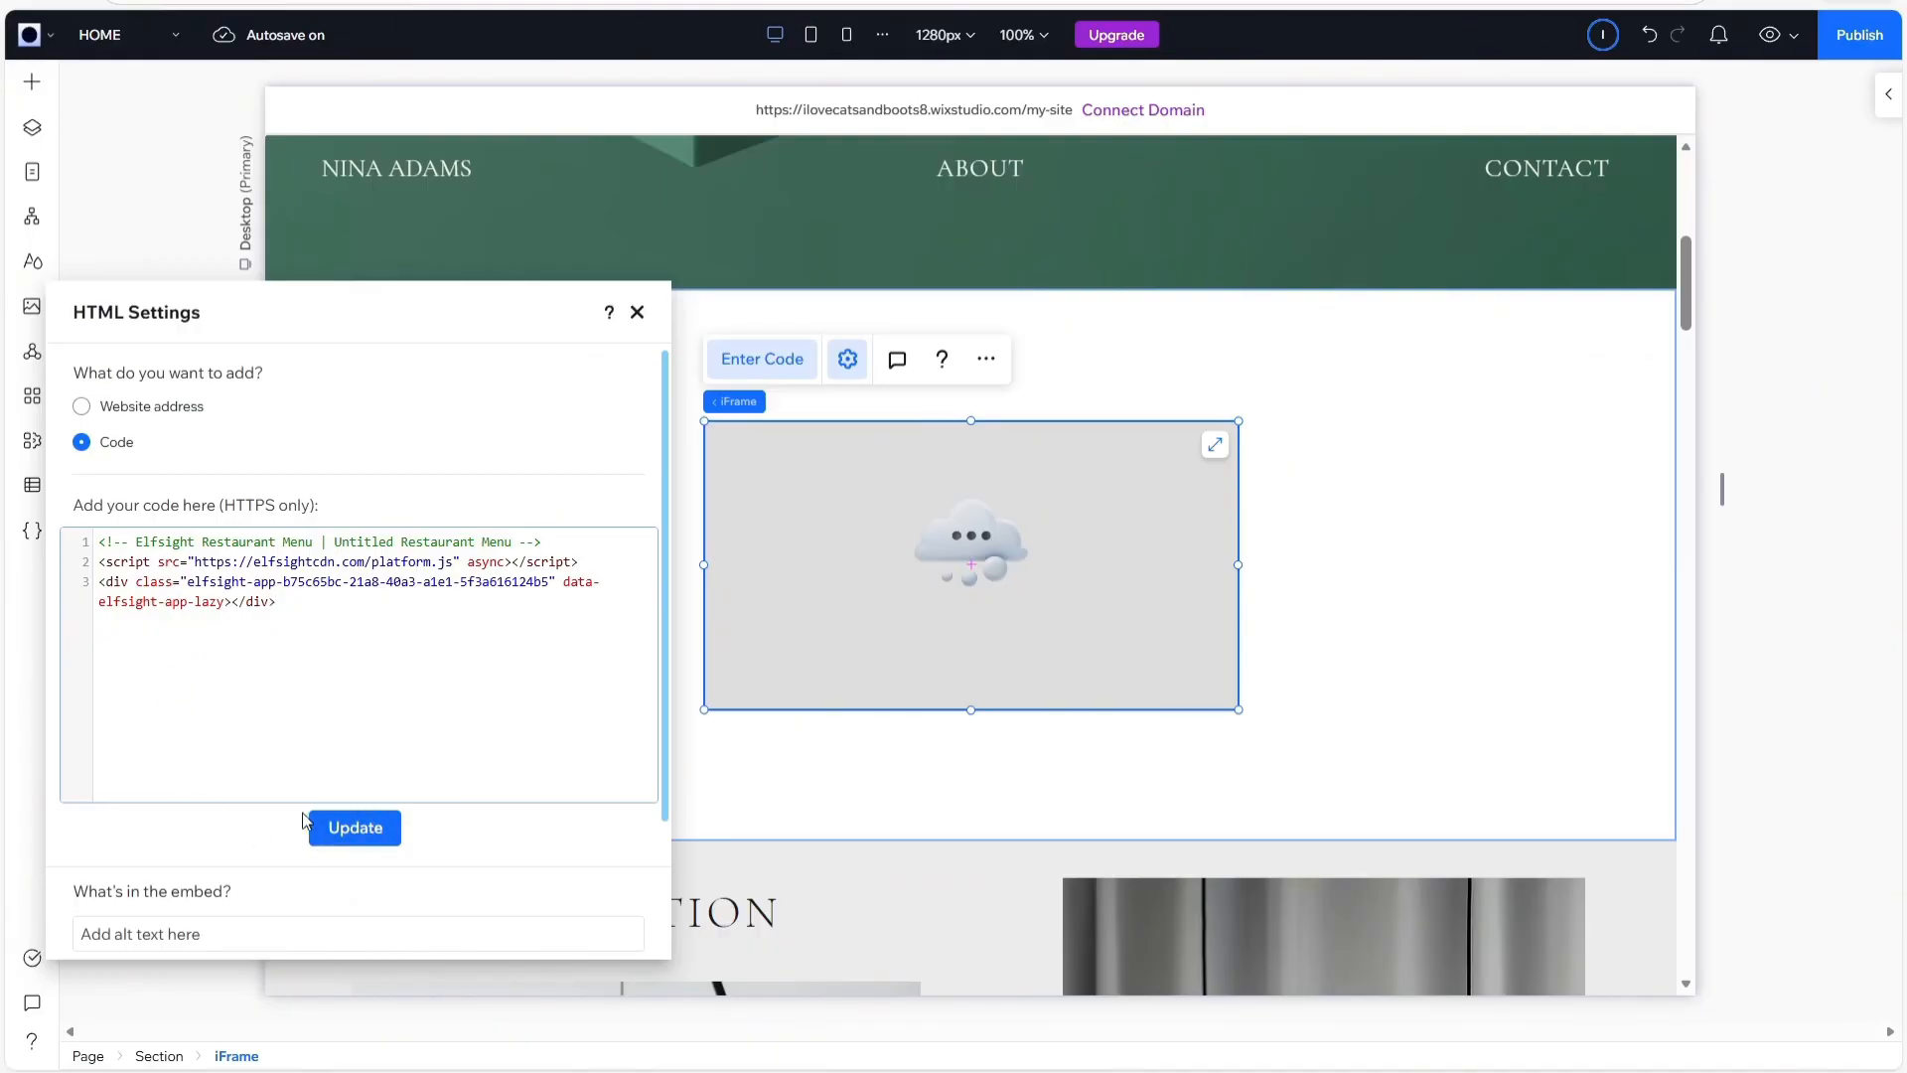
click(341, 830)
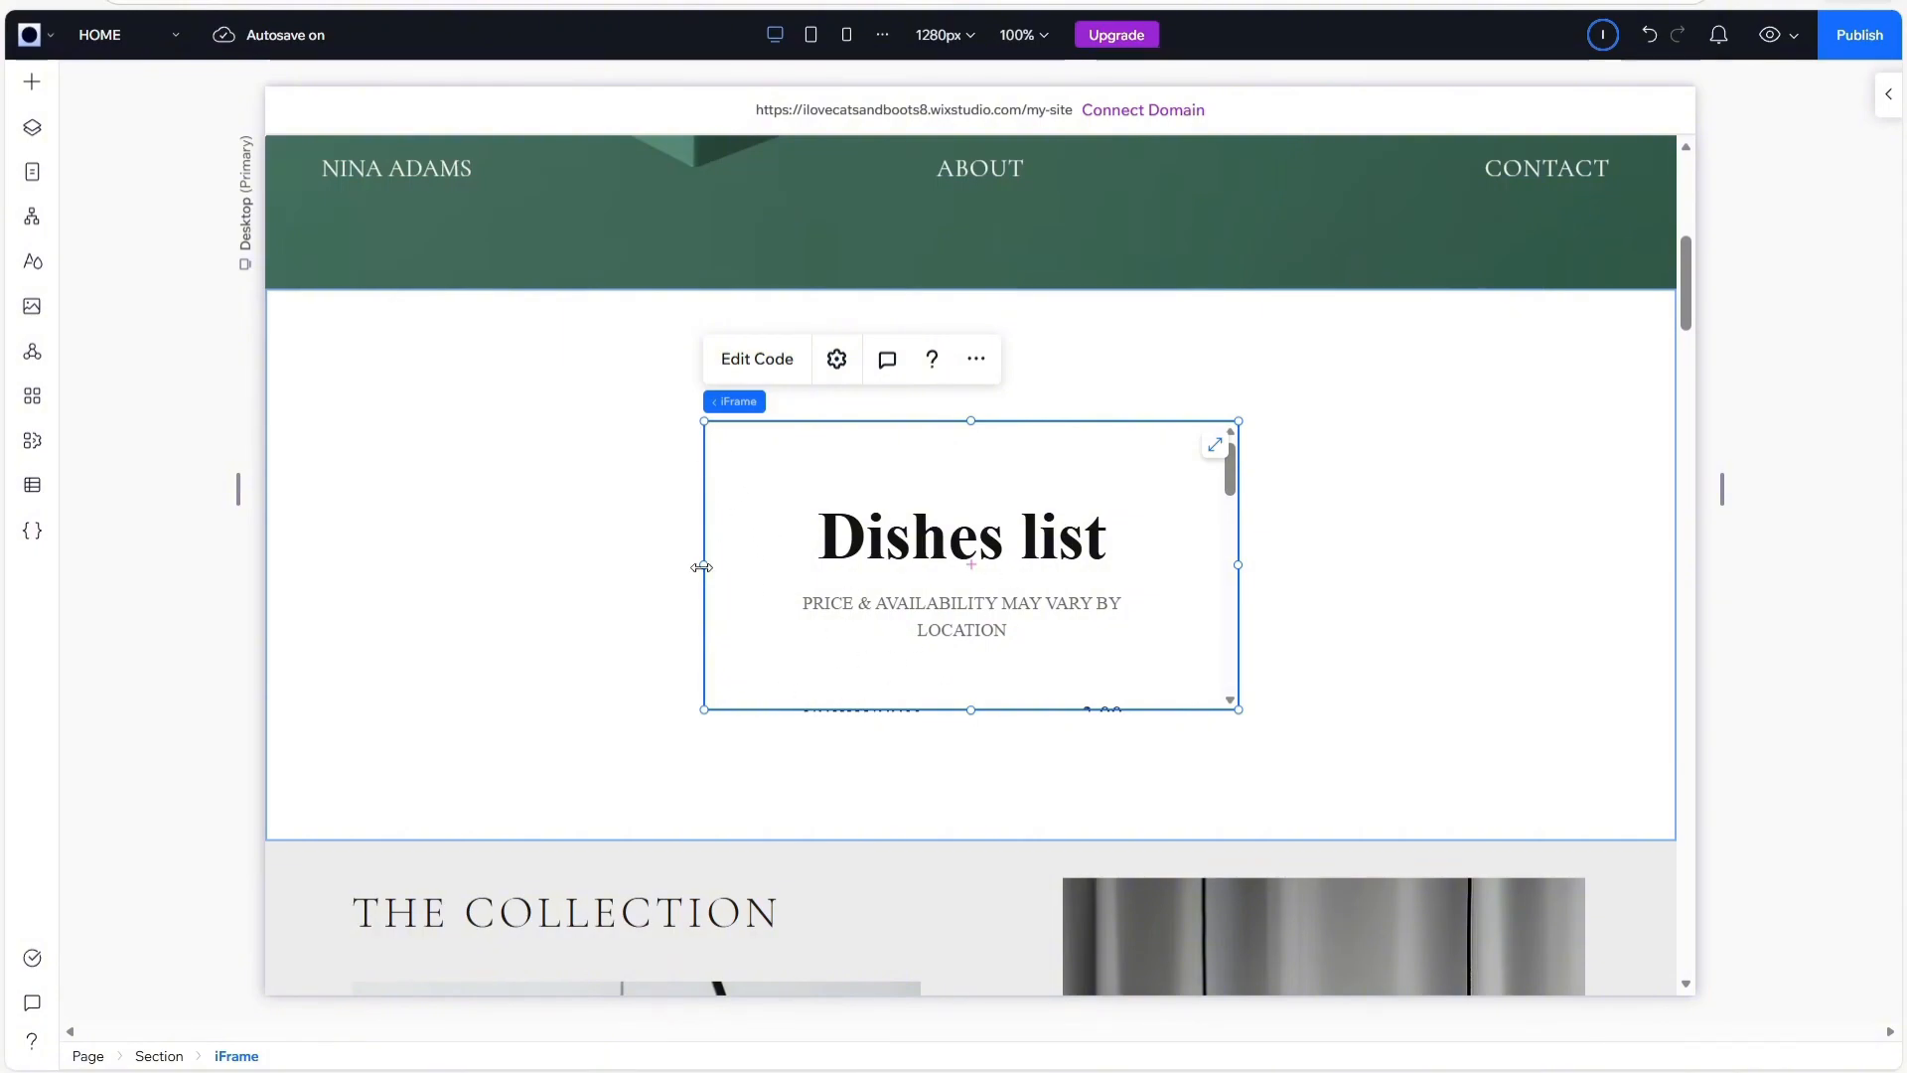
drag(704, 709, 438, 778)
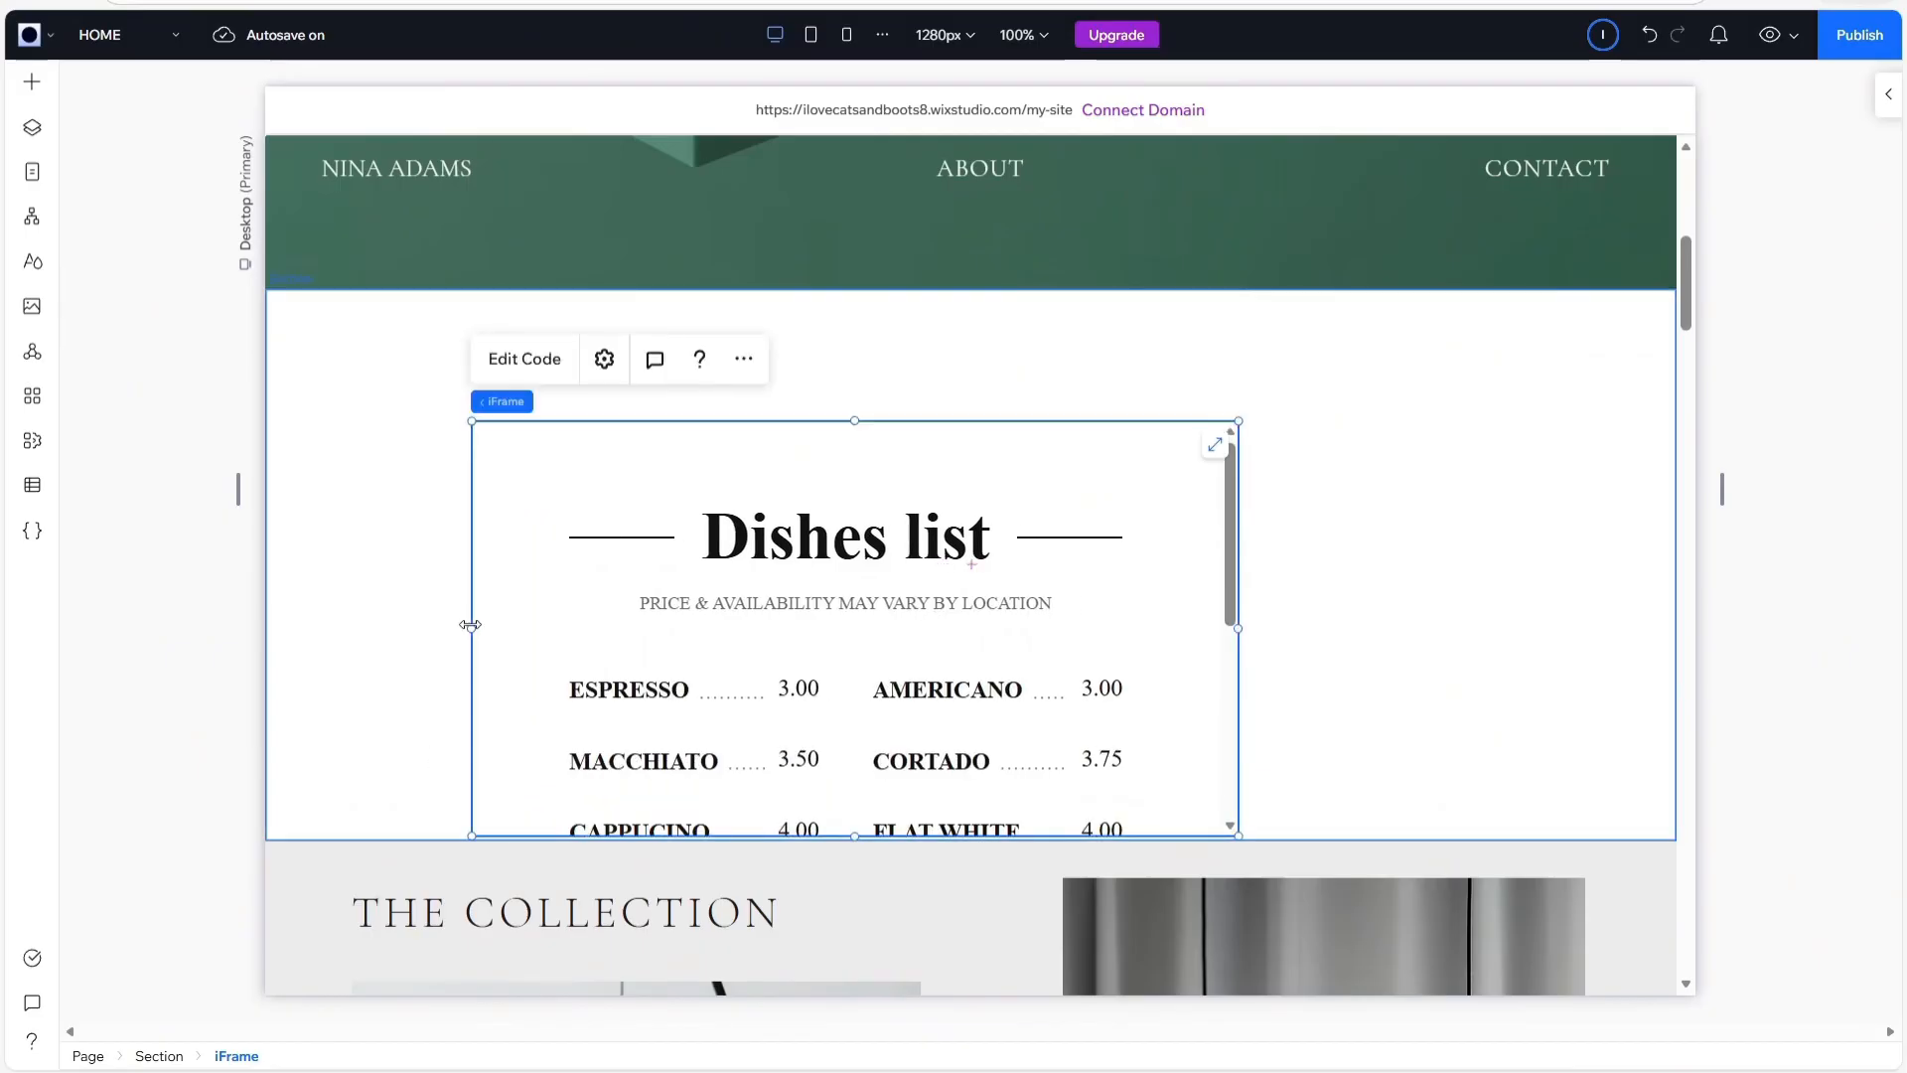
drag(470, 625, 270, 604)
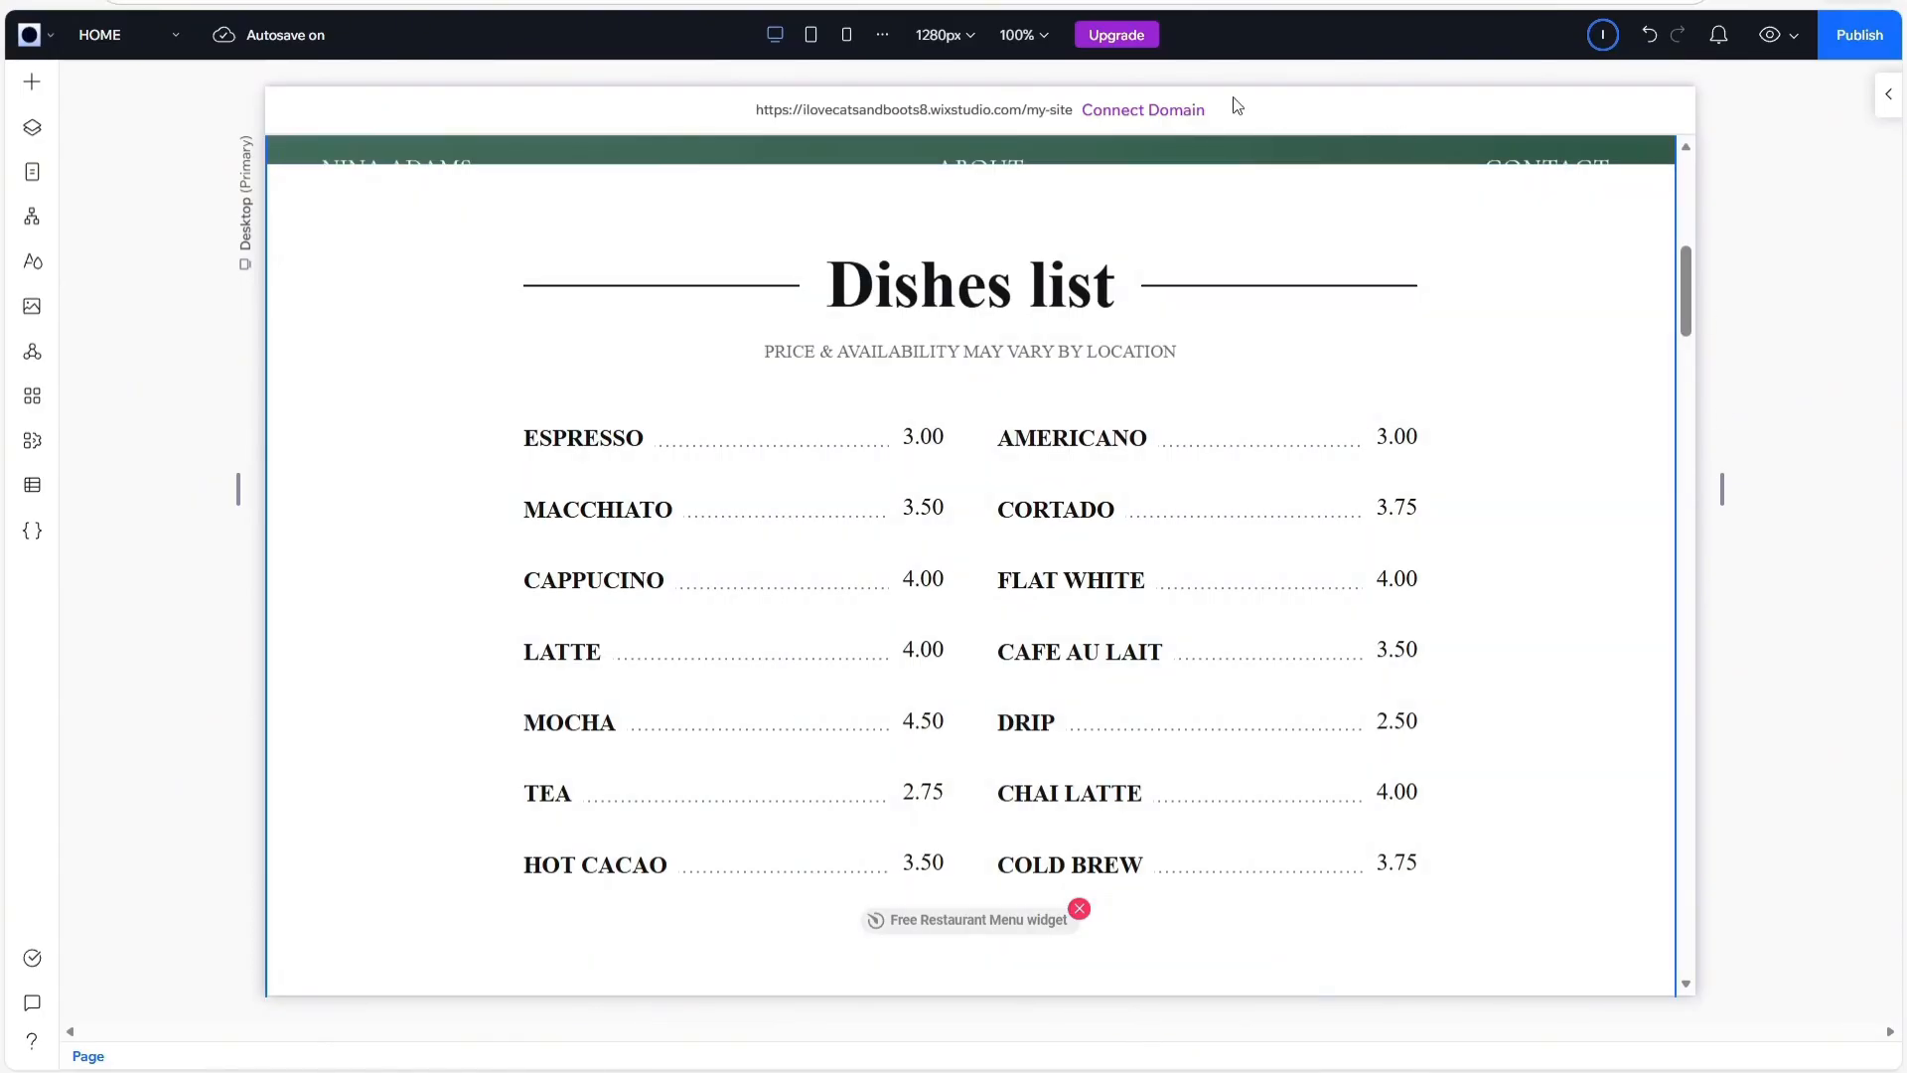
Step: Switch to the Elfsight Codes document in Google Docs and copy the full code to customise text
click(437, 2)
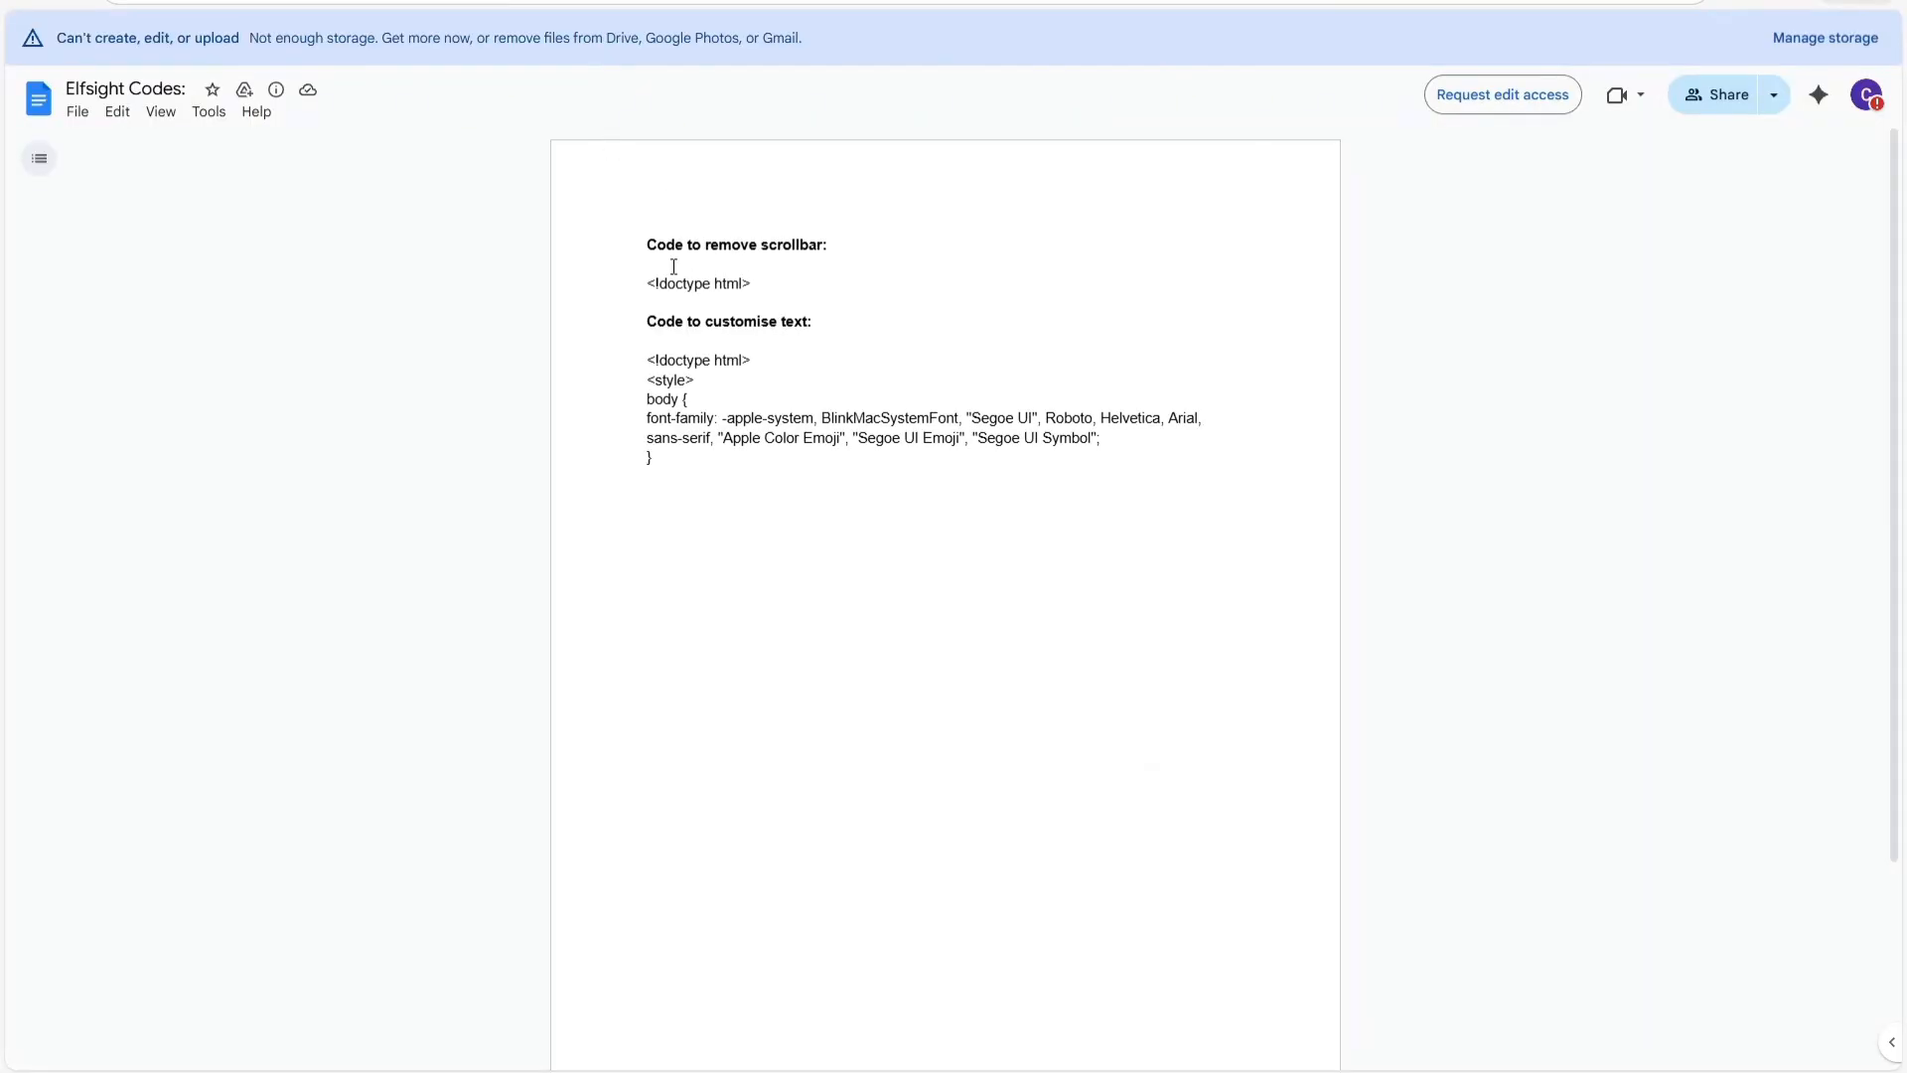
drag(643, 320, 842, 324)
drag(641, 360, 674, 468)
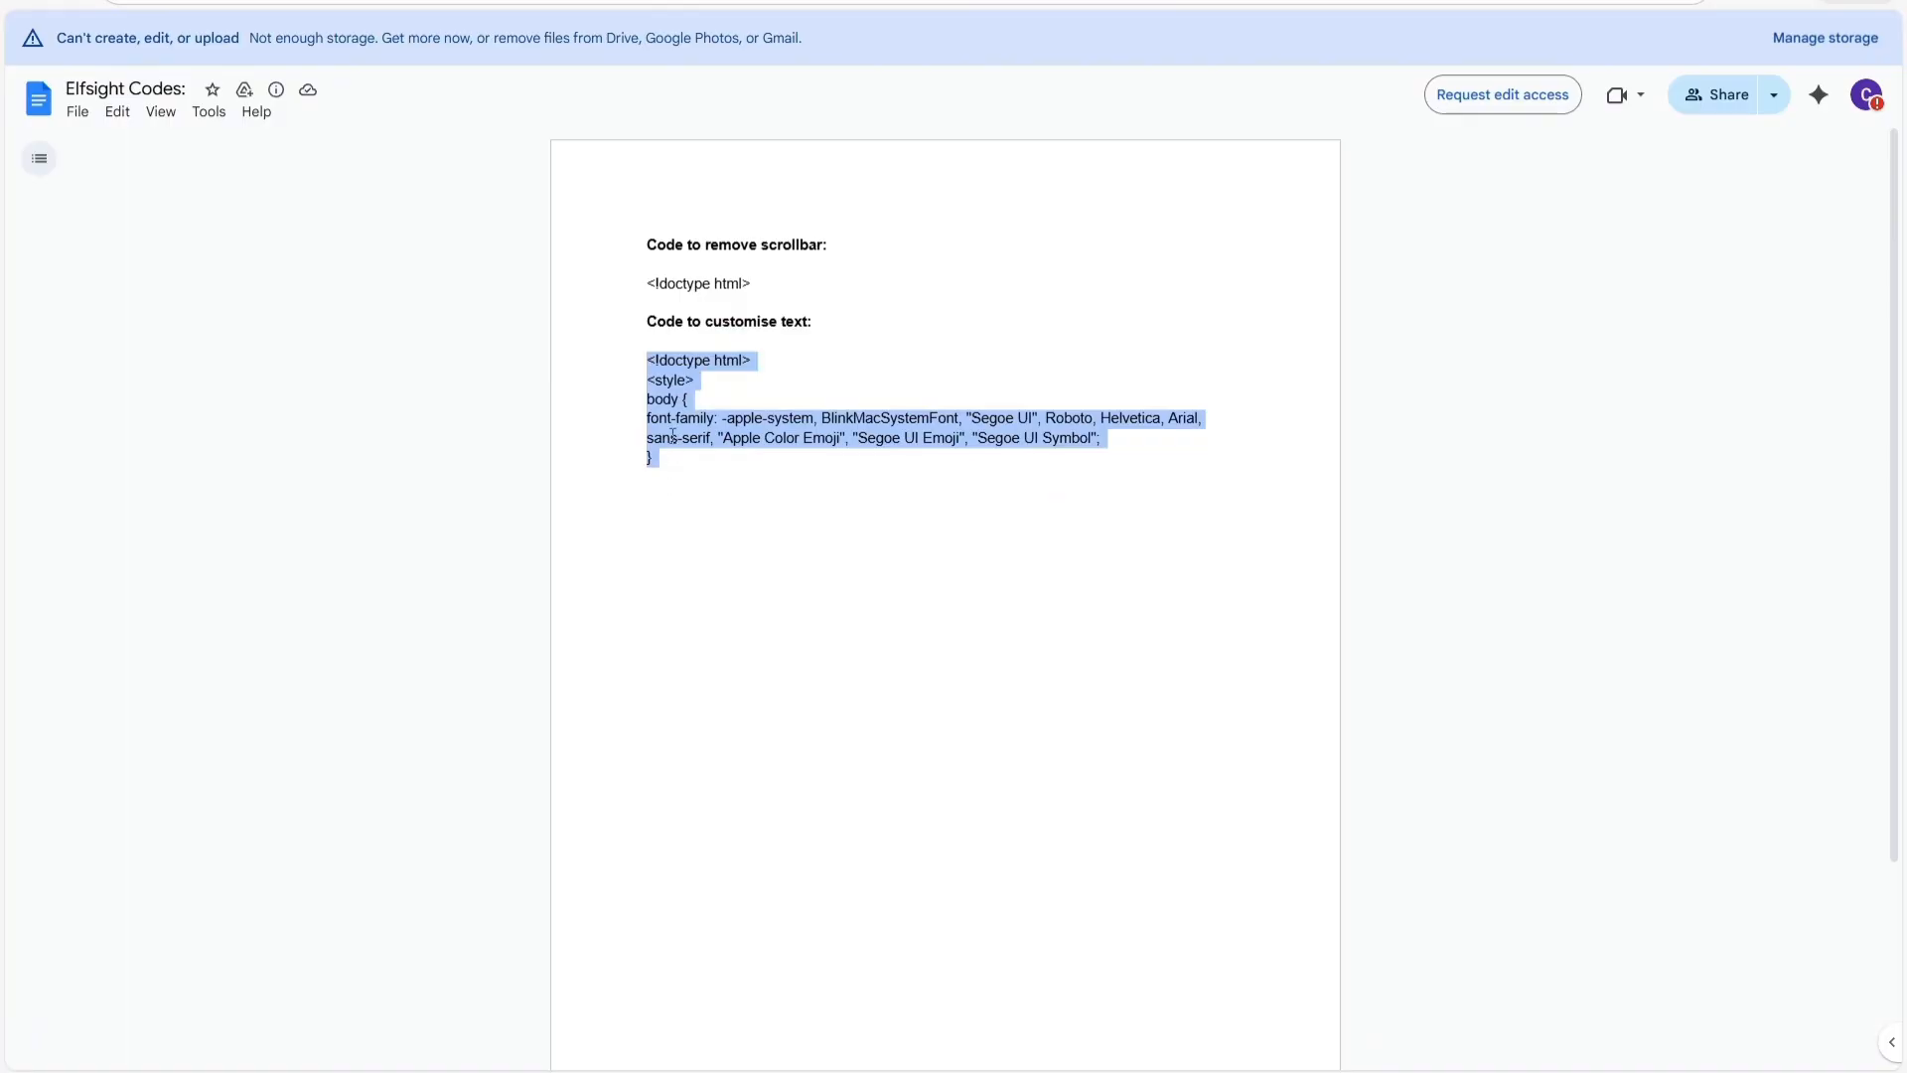
right_click(673, 435)
click(723, 452)
click(727, 455)
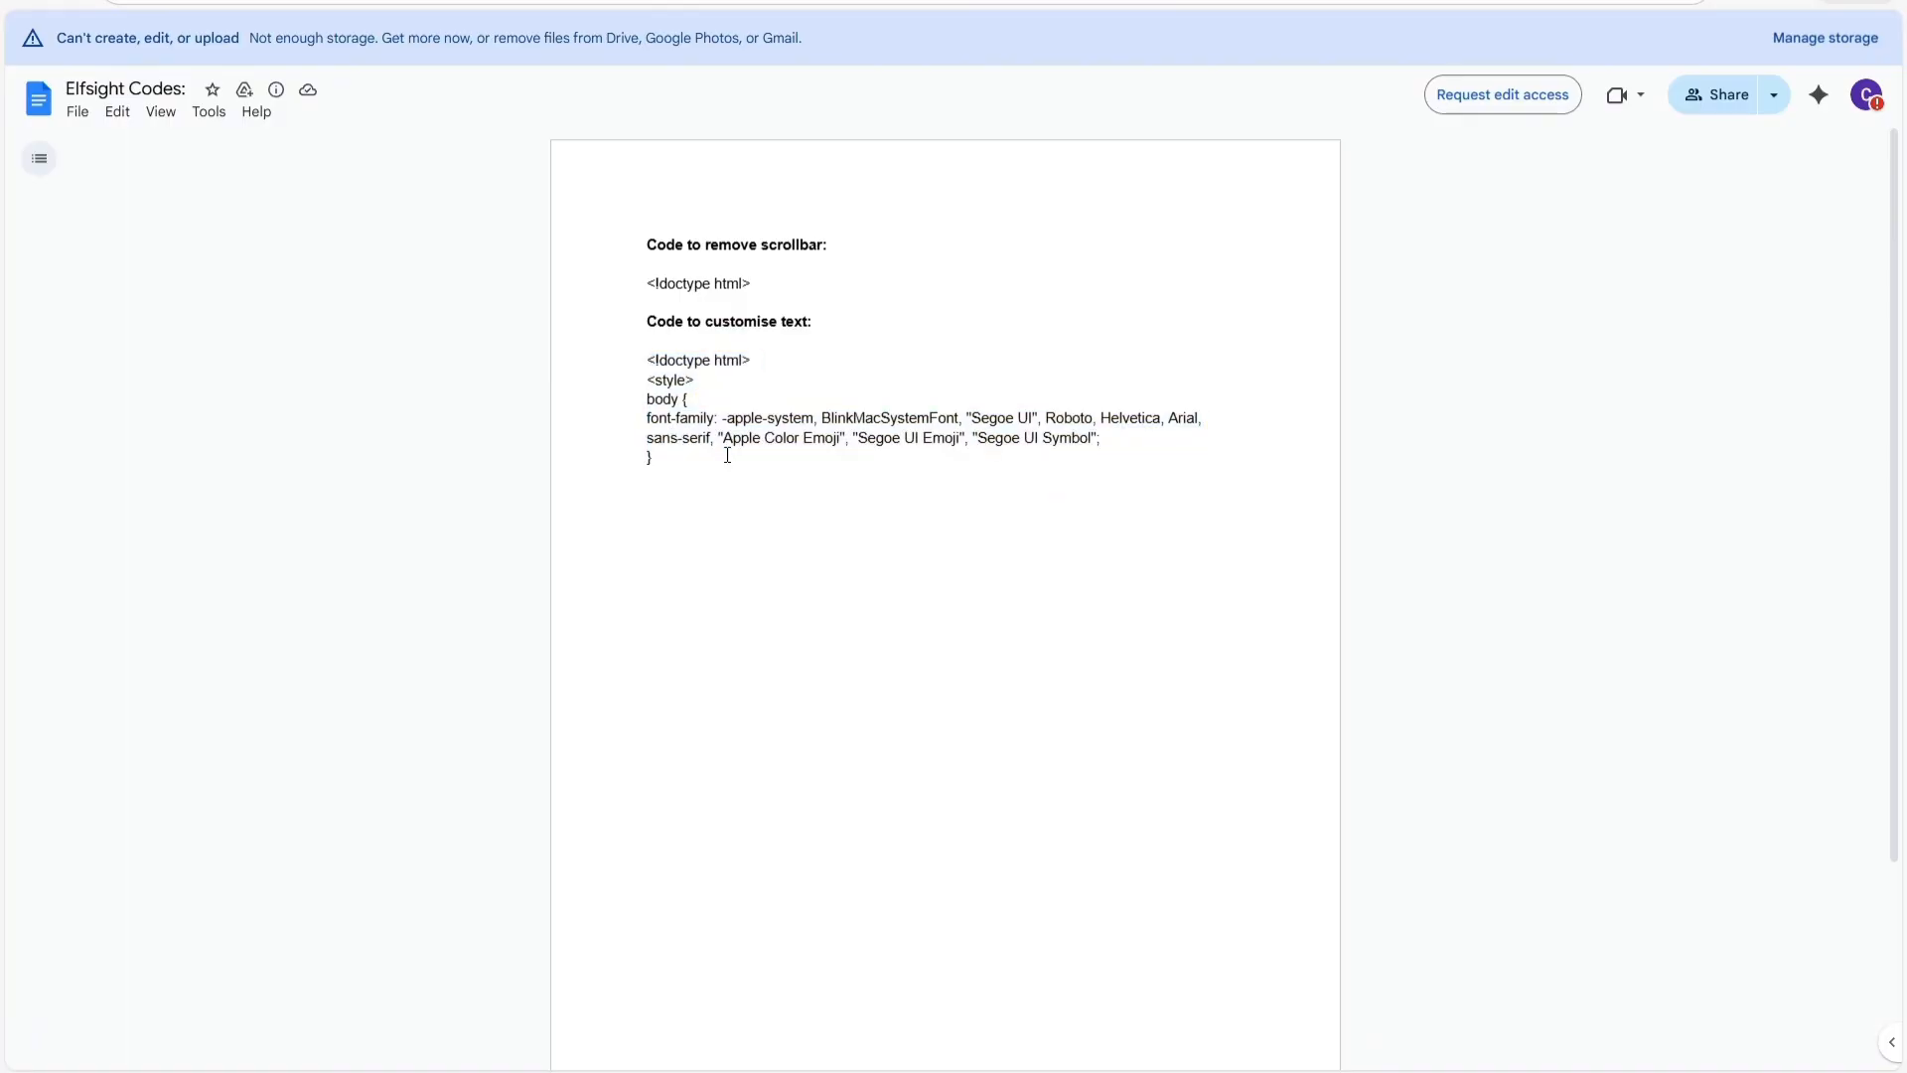
Step: Switch back to Wix Studio and append the copied font-family style code after the embedded menu's Elfsight code
click(302, 2)
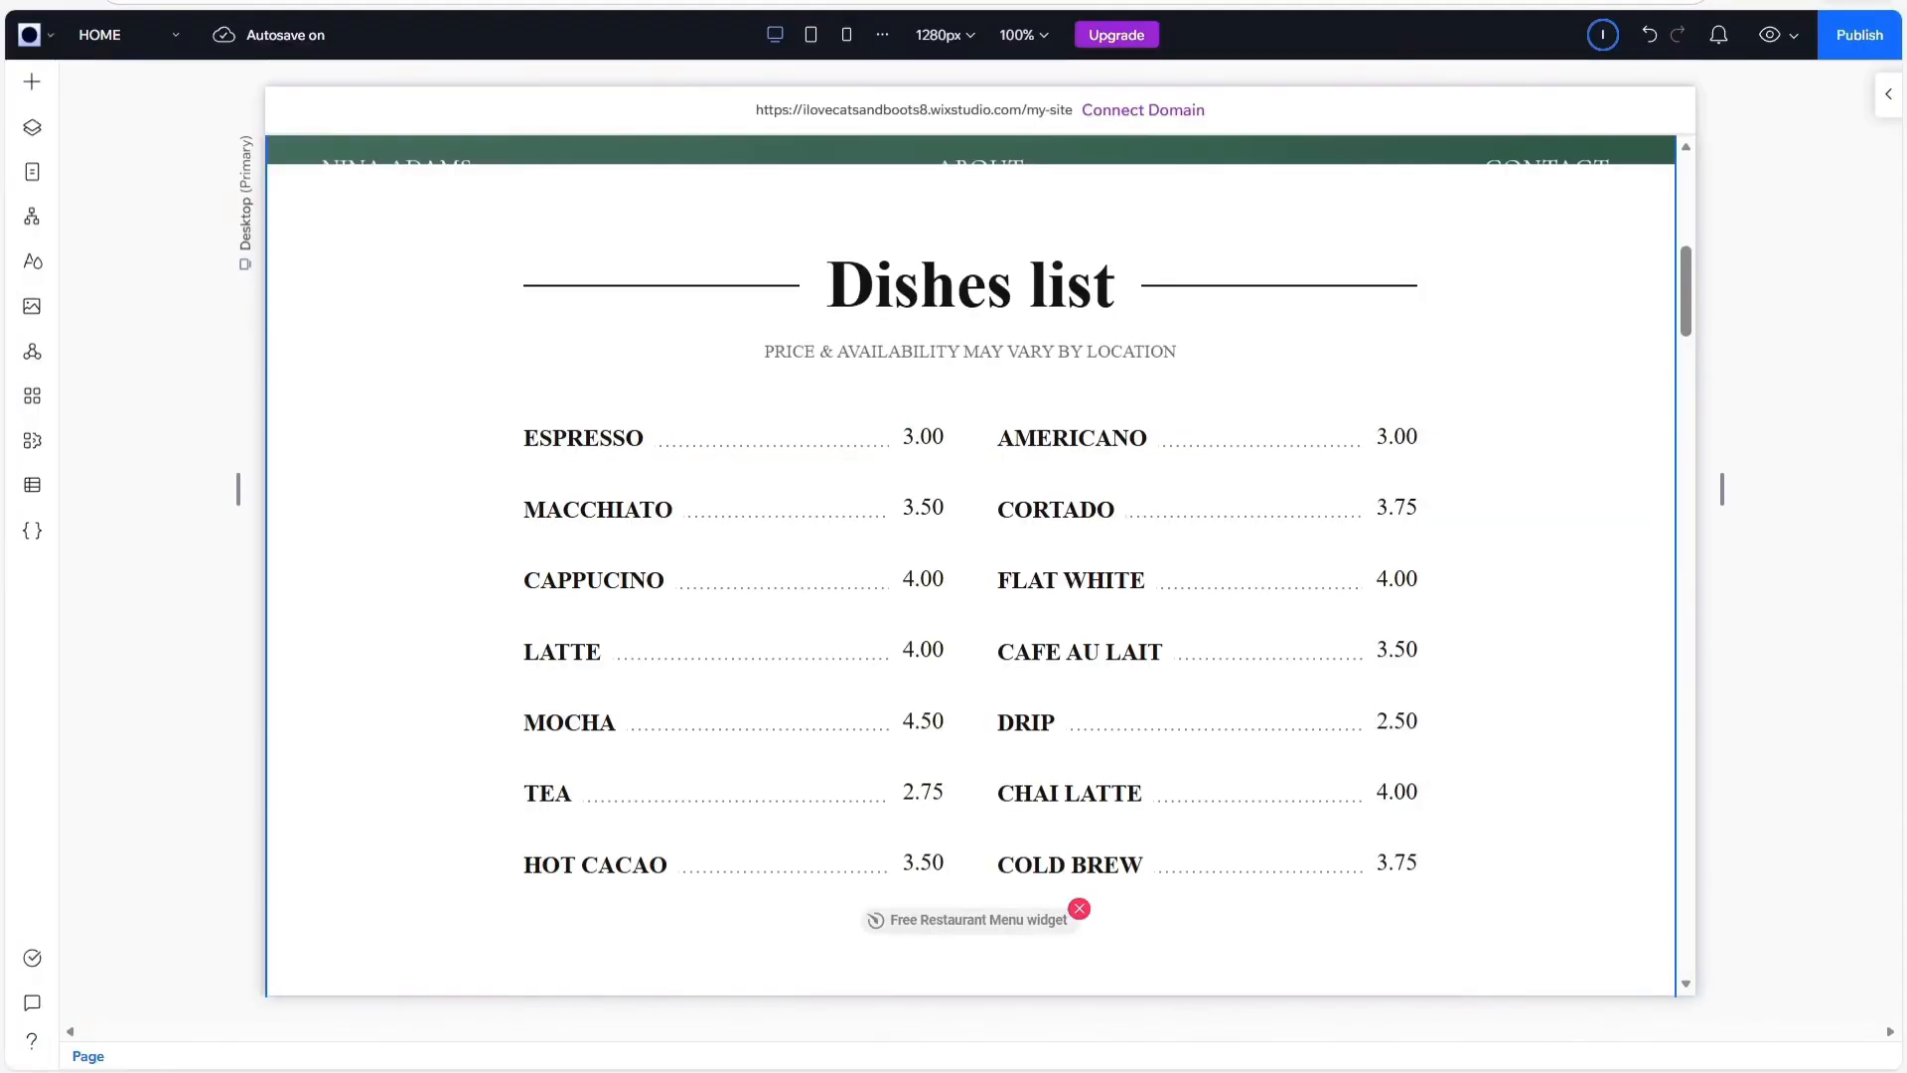
click(718, 331)
click(728, 287)
key(ctrl+v)
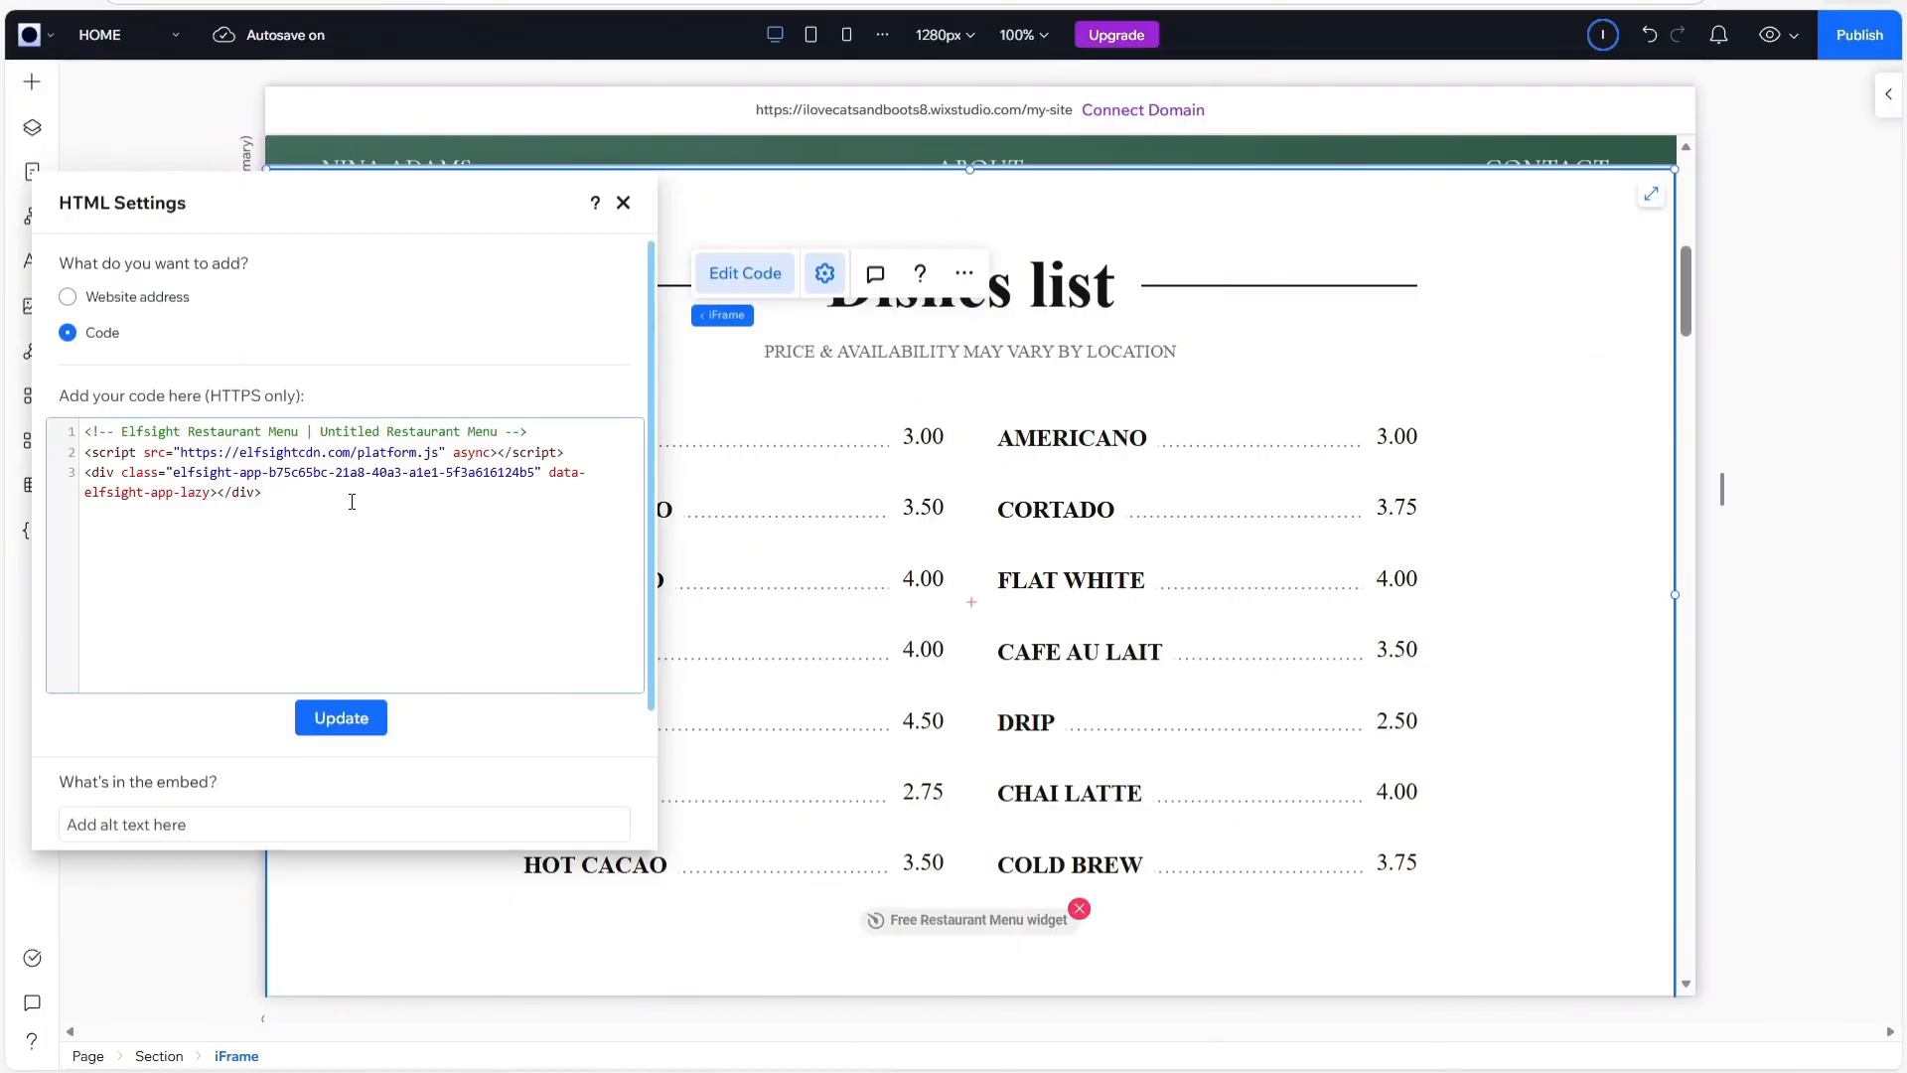
key(ctrl+v)
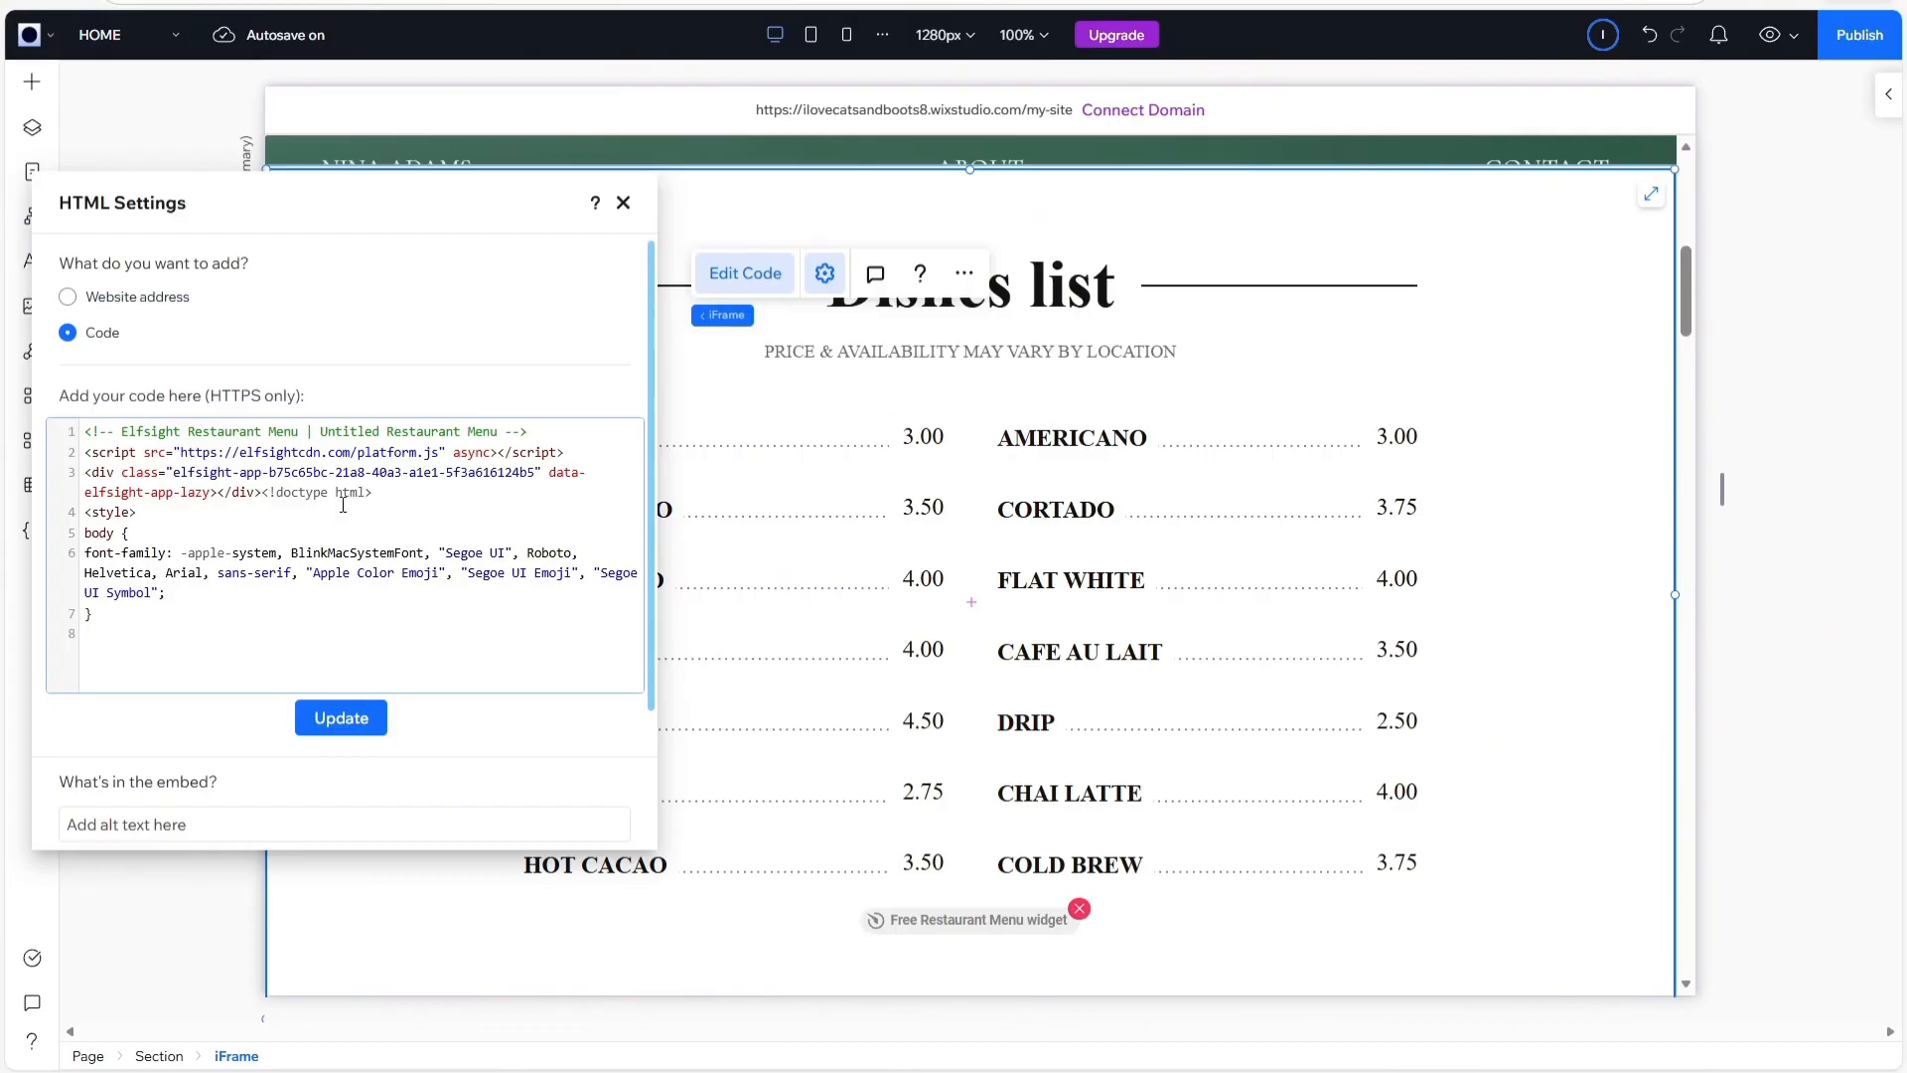
Step: Apply the edited code to the menu embed and preview the site
drag(84, 552, 184, 590)
click(196, 549)
click(222, 622)
click(342, 718)
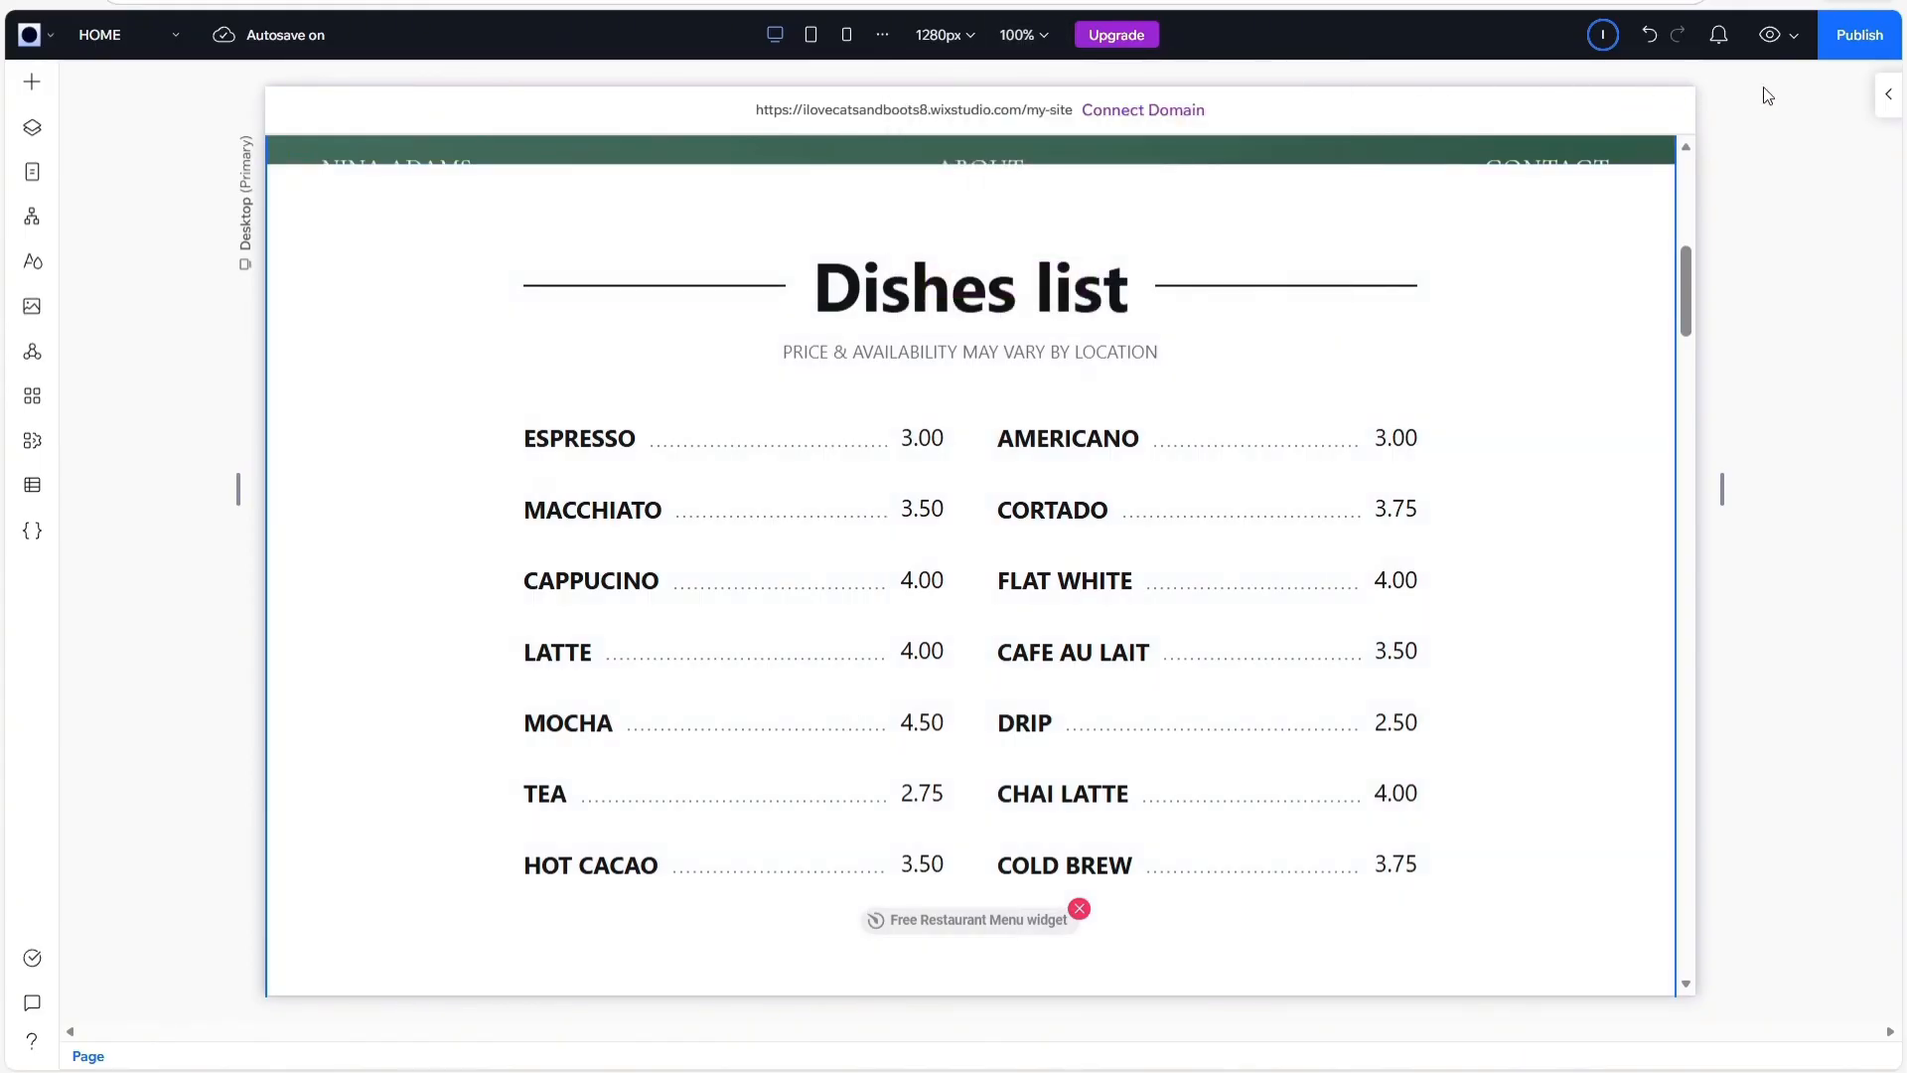
click(1769, 35)
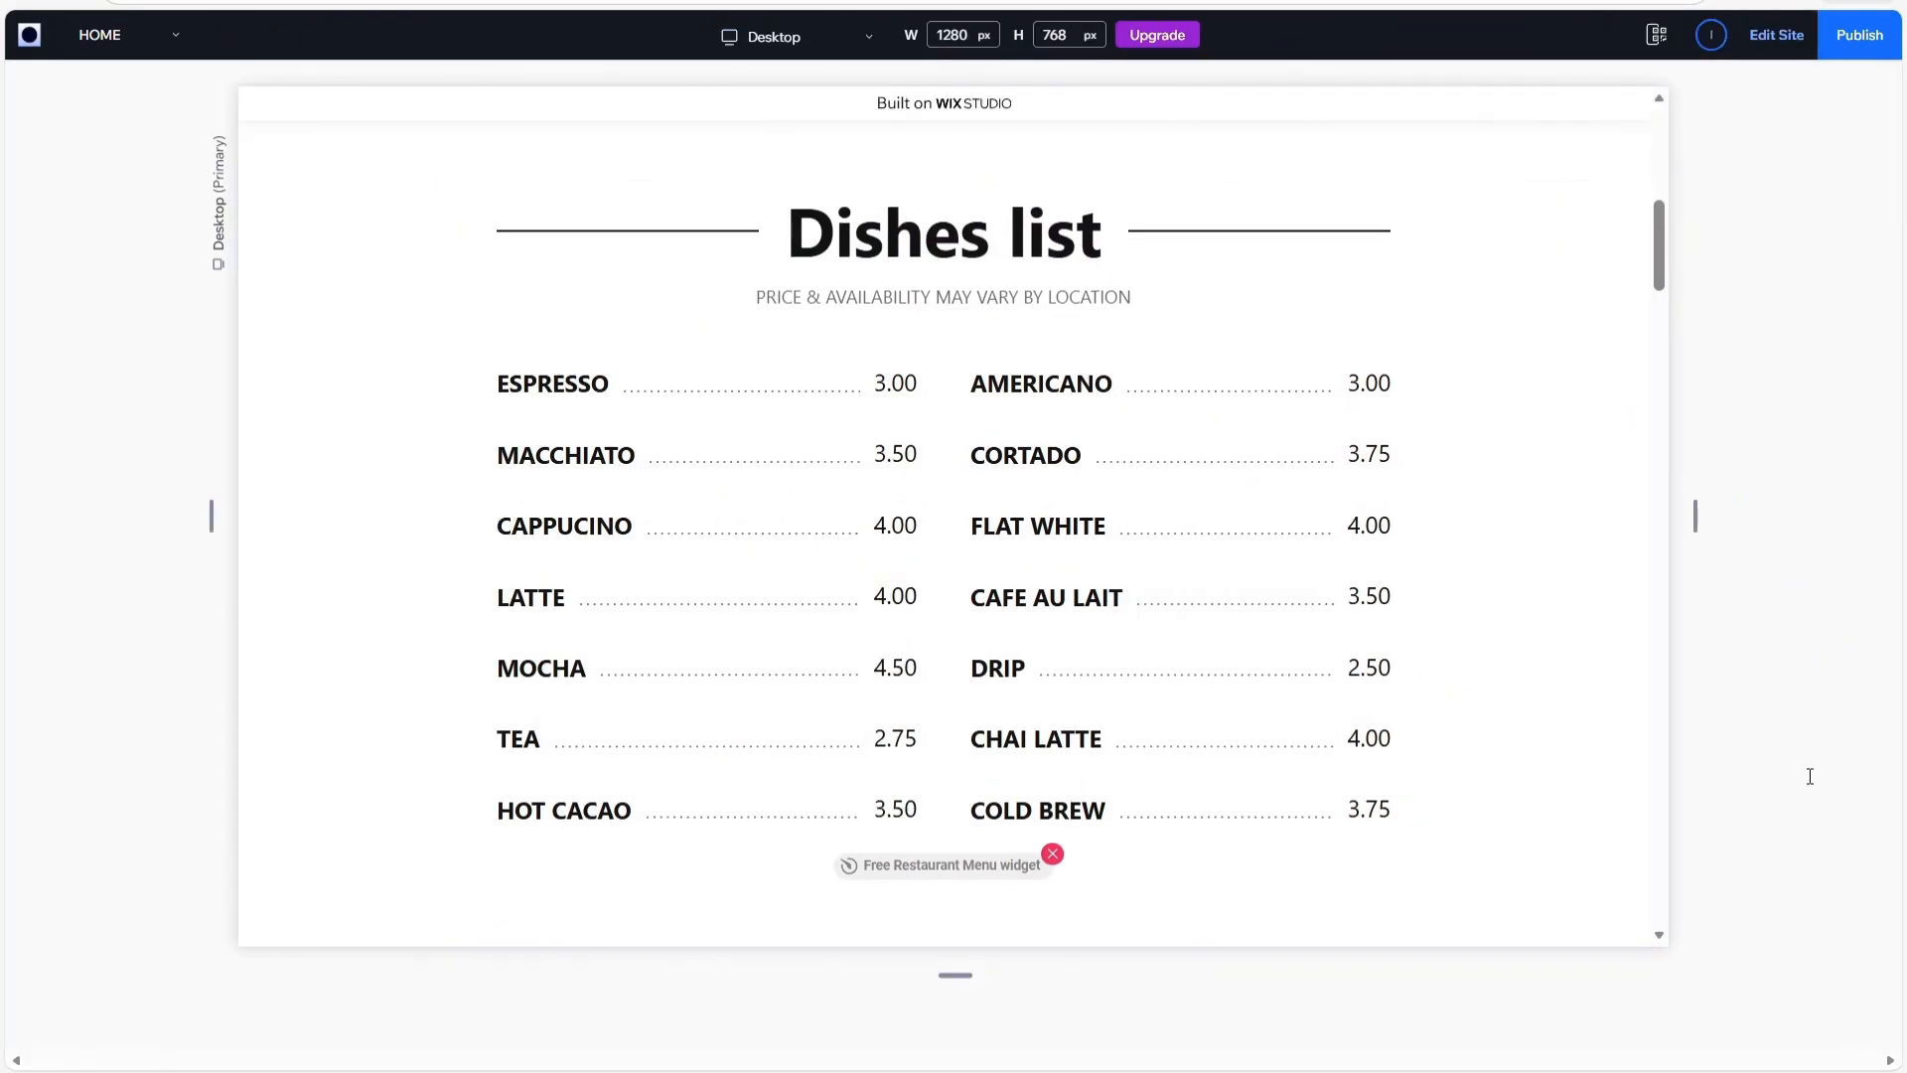